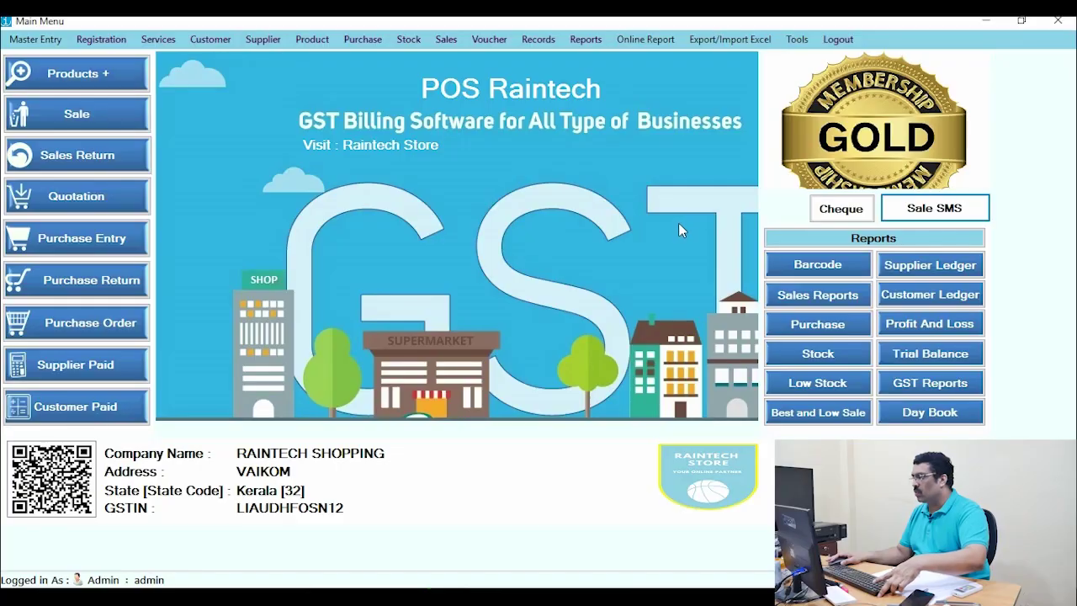
- Open the Products Export/Import Excel Sheet window and export the product template to an Excel workbook
left_click(730, 39)
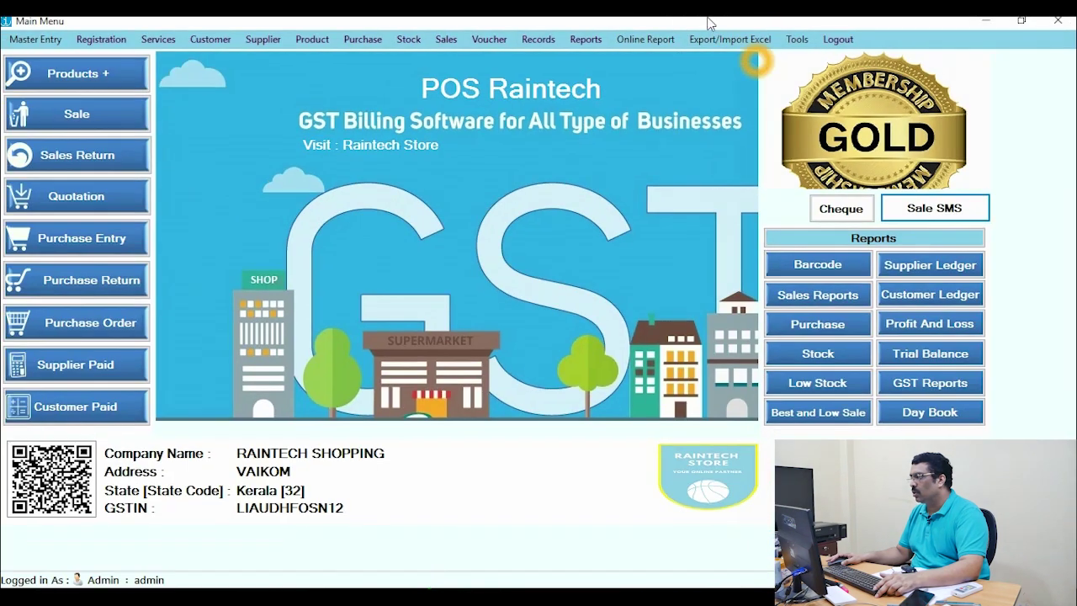
left_click(737, 56)
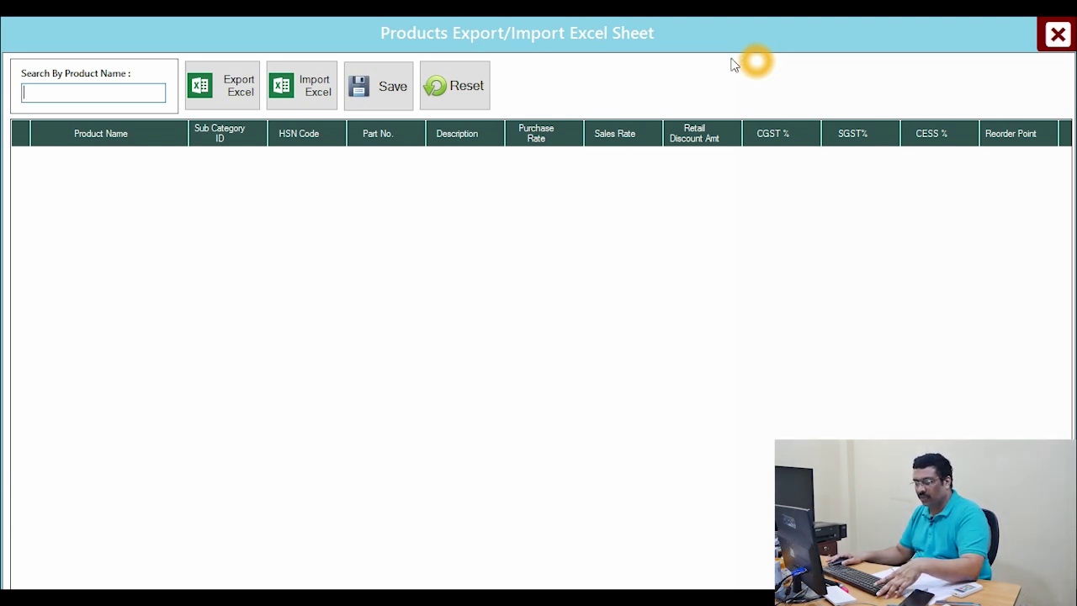
left_click(187, 71)
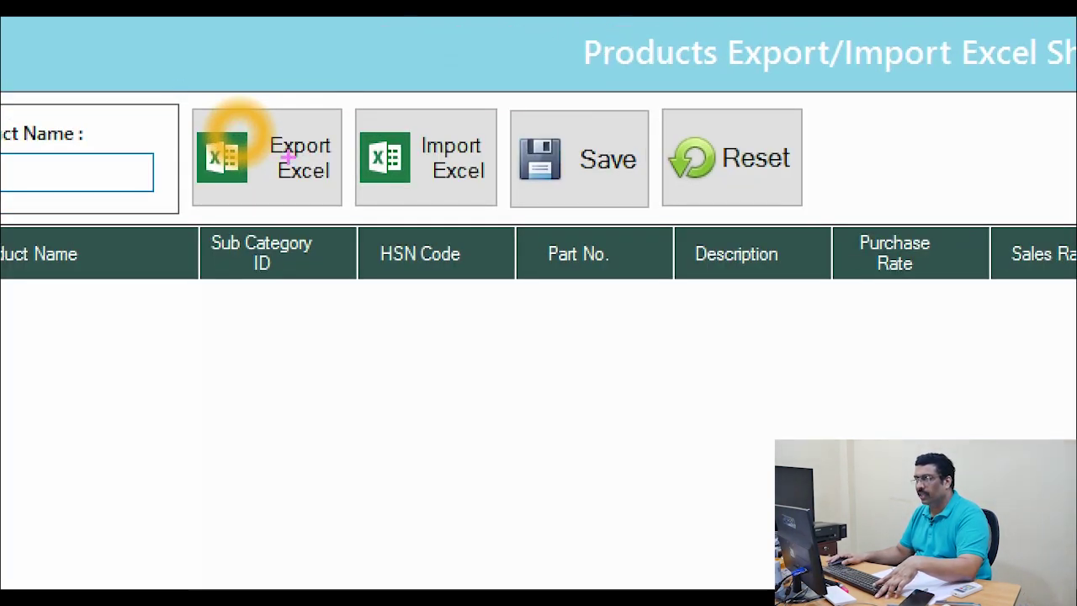
left_click_drag(183, 72, 330, 220)
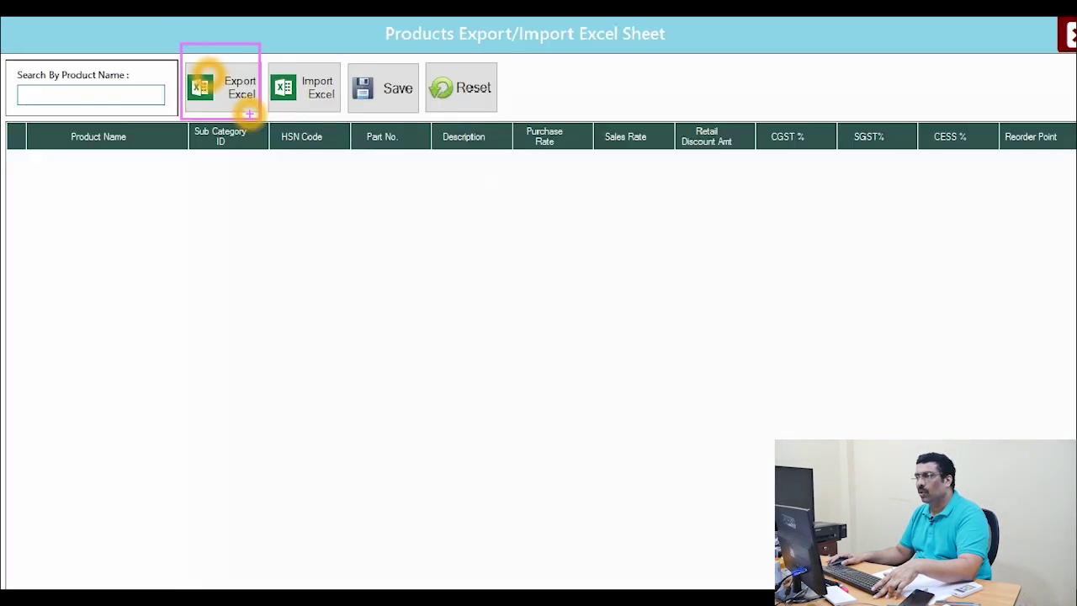
left_click(220, 84)
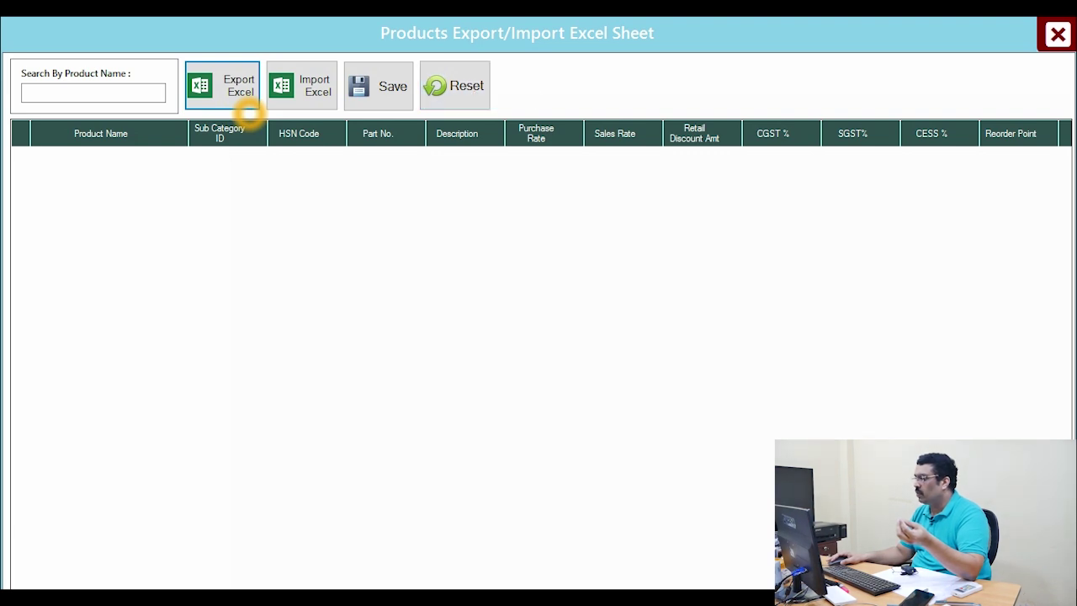
left_click(1058, 34)
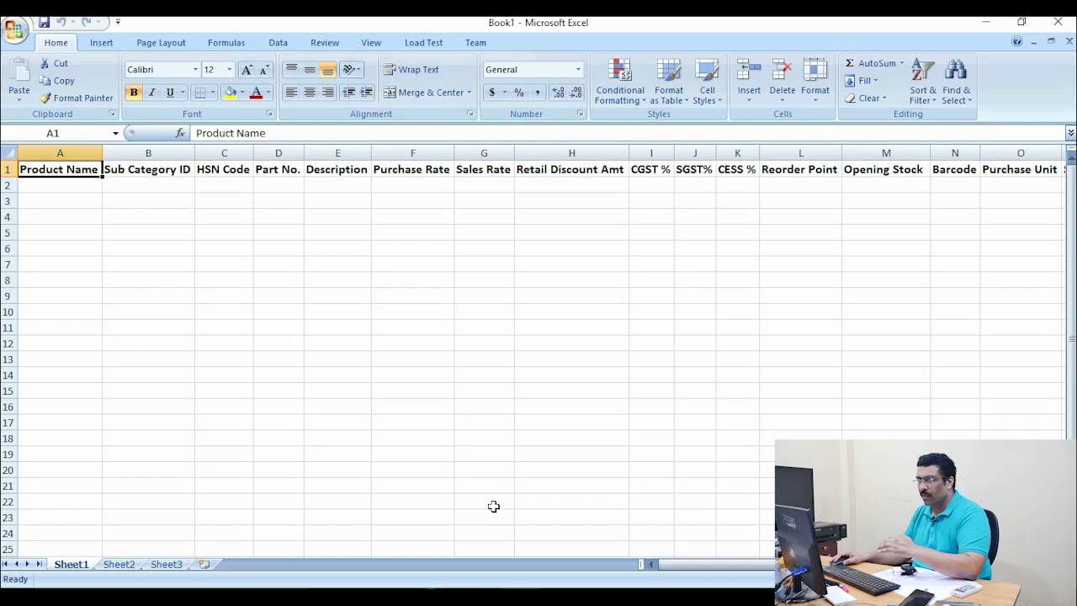
- Review the column headings of the exported product sheet, from Product Name through WholesaleDiscount Amt
left_click(306, 247)
left_click_drag(78, 194, 907, 237)
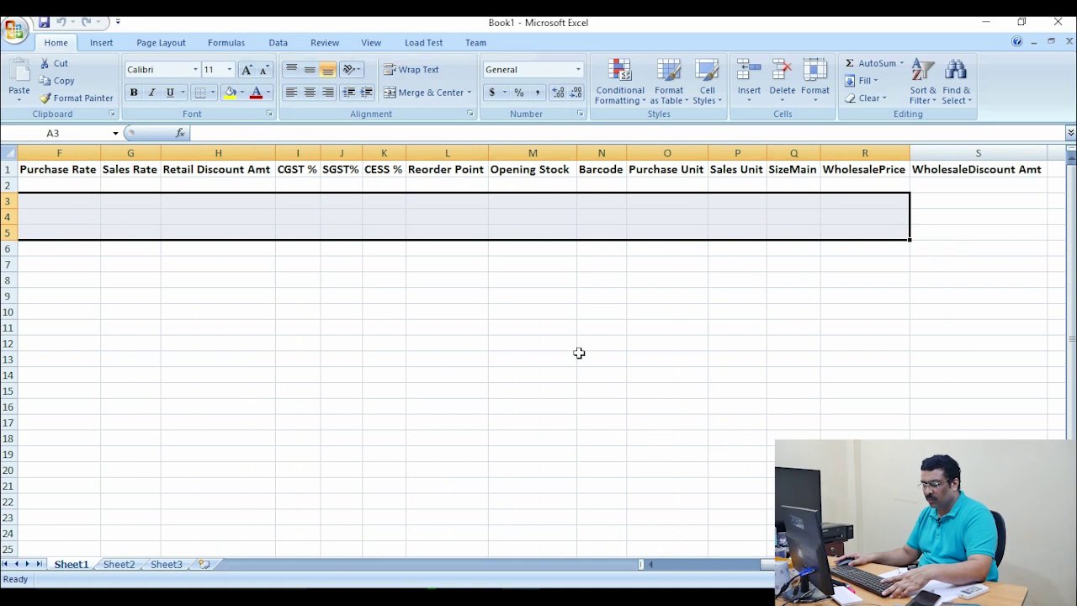
left_click(428, 359)
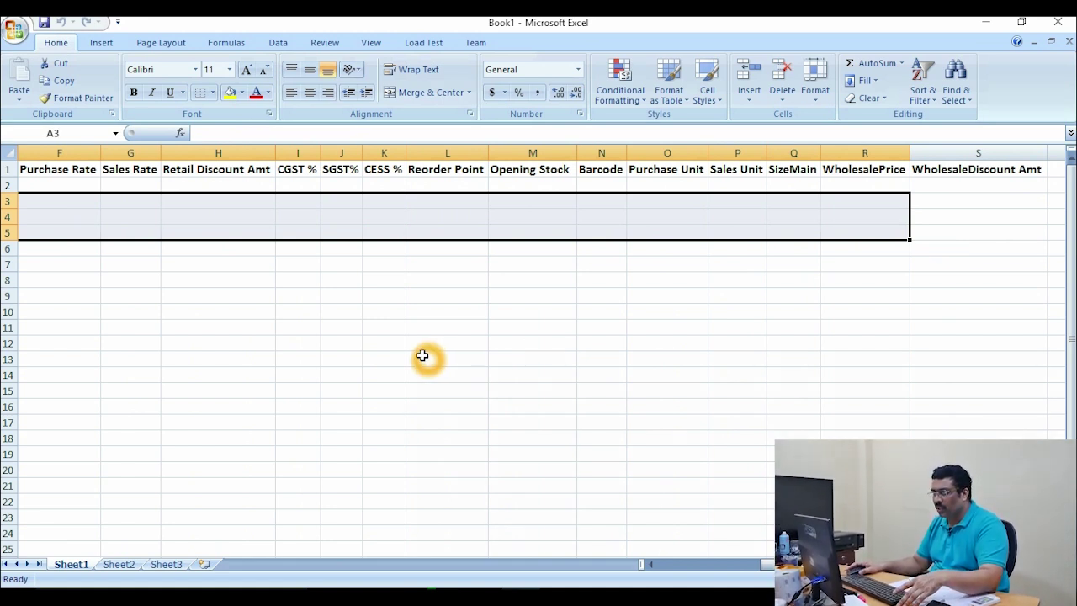
left_click(437, 289)
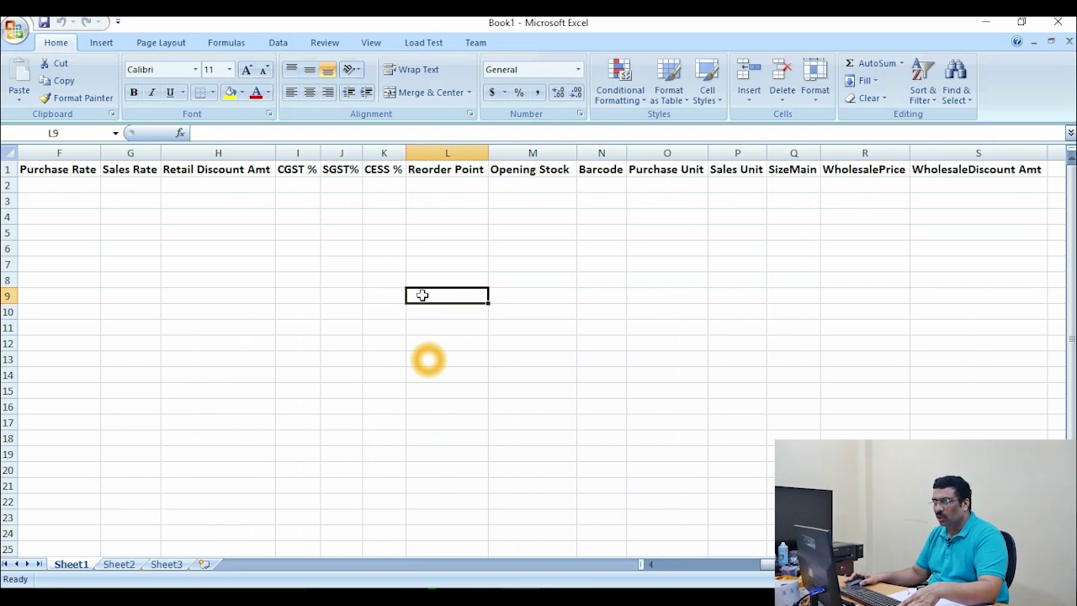
scroll(373, 312, "down", 2)
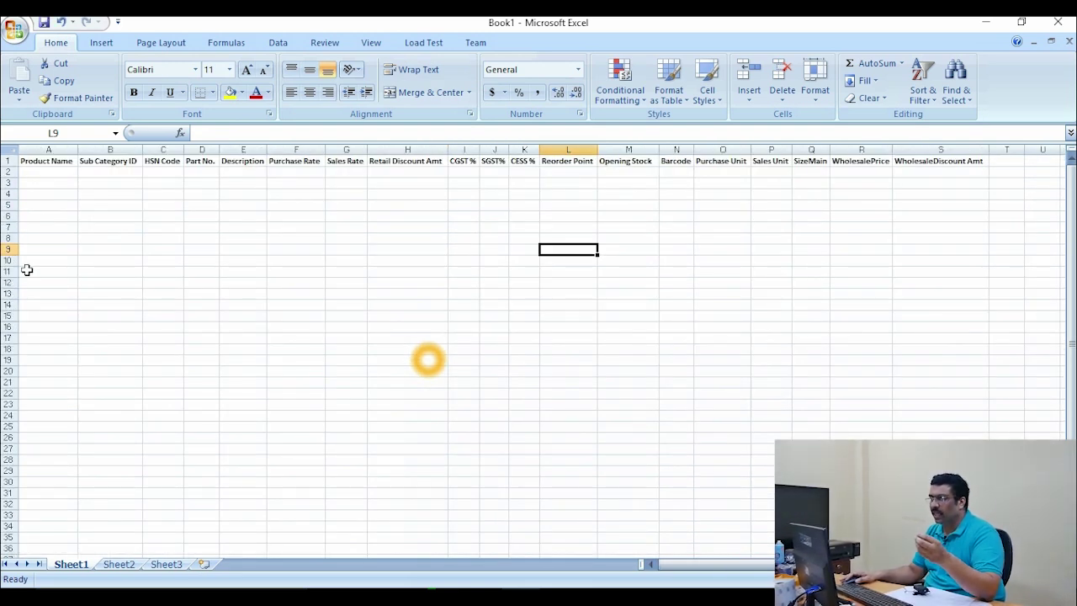
left_click_drag(42, 181, 944, 284)
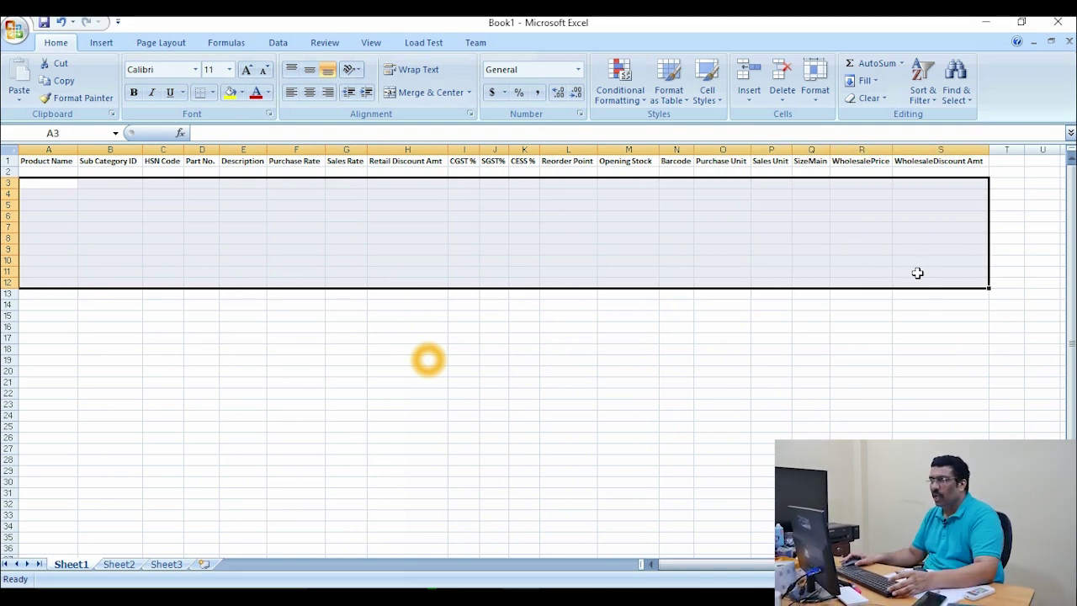
left_click(110, 360)
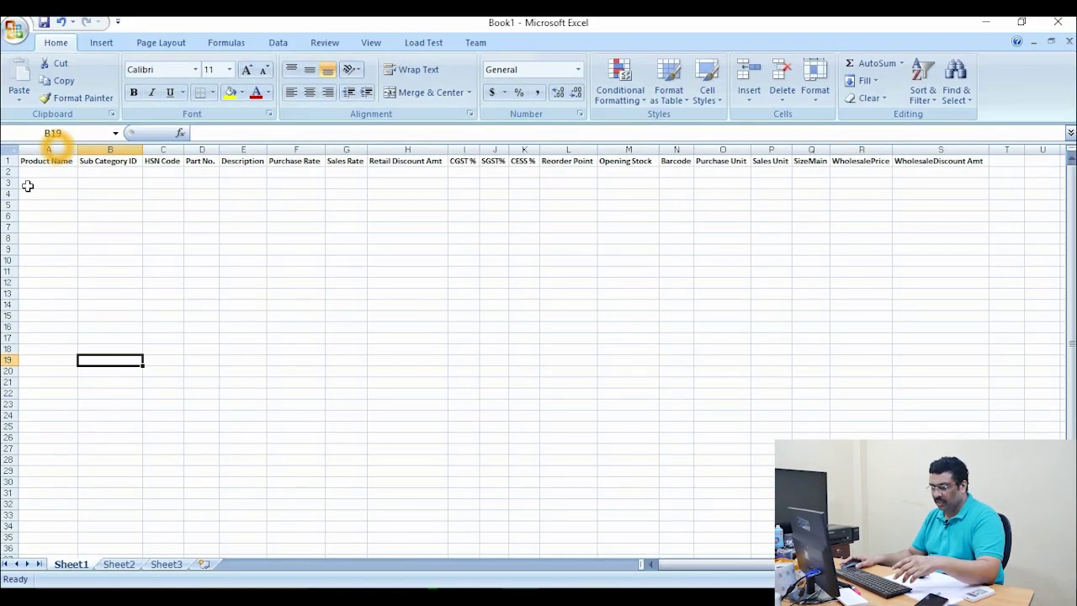
left_click(27, 186)
left_click(27, 174)
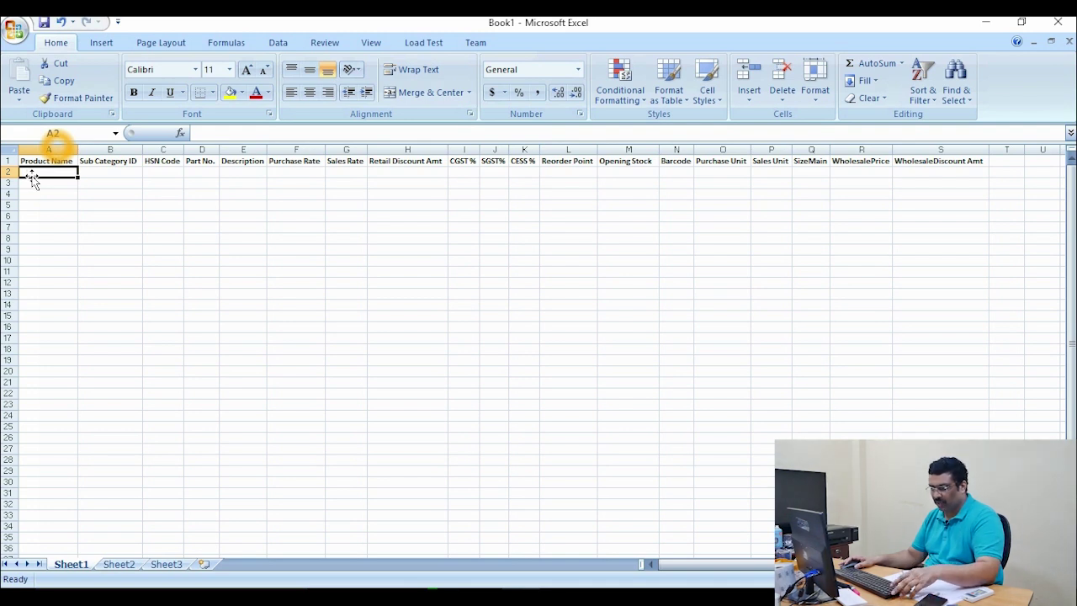
left_click(55, 147)
left_click(57, 171)
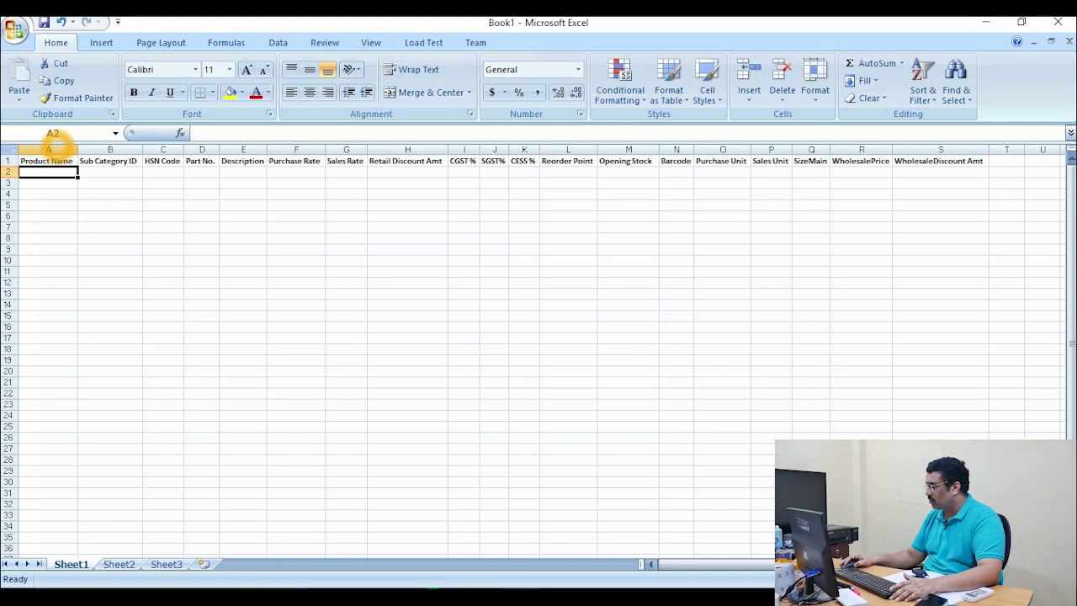
scroll(110, 205, "up", 2)
left_click(320, 370)
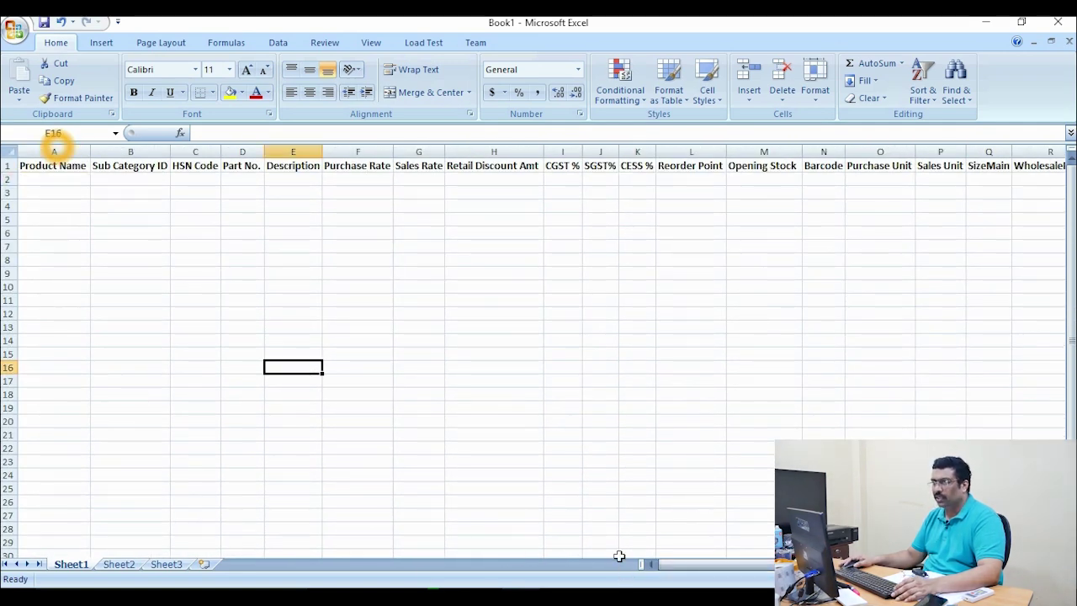
- Enter the product names Alma and sugar in cells A2 and A3 of the Product Name column
left_click(28, 183)
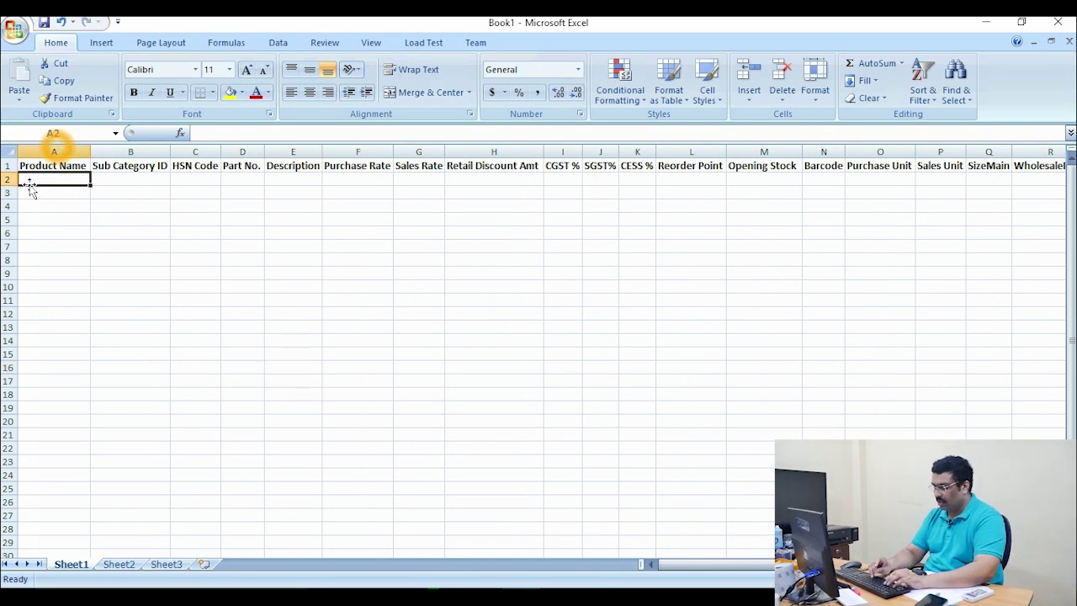
type("Alma")
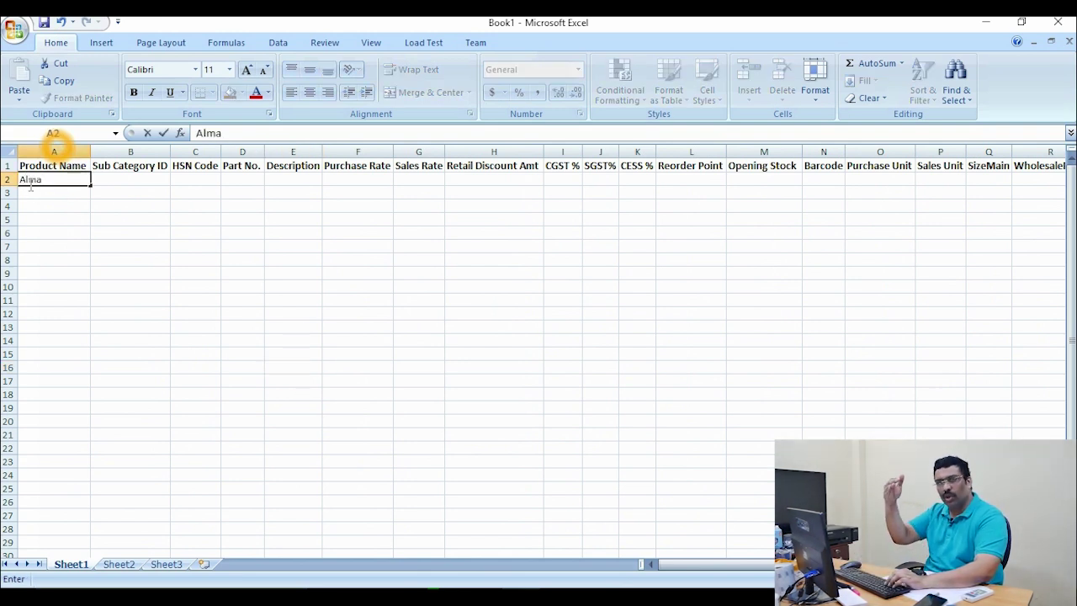
key("Return")
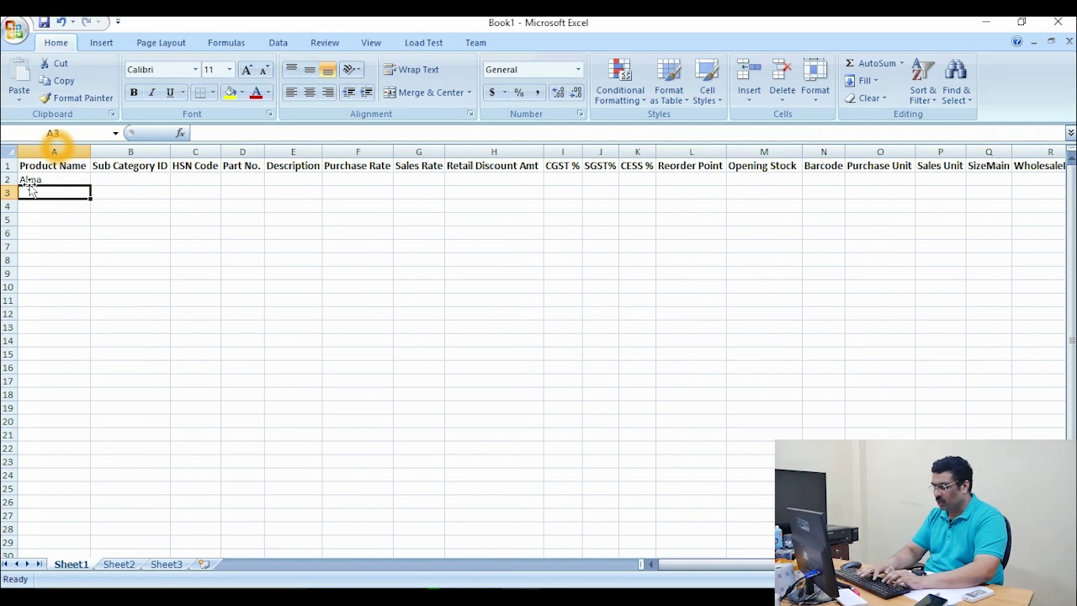
type("sugar")
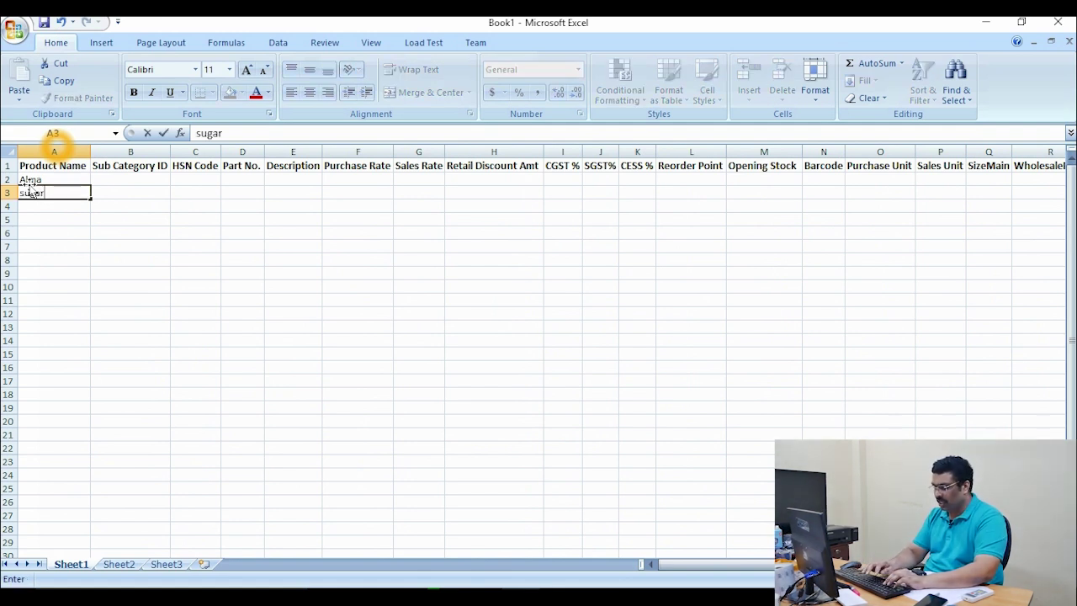
key("Return")
type("jense")
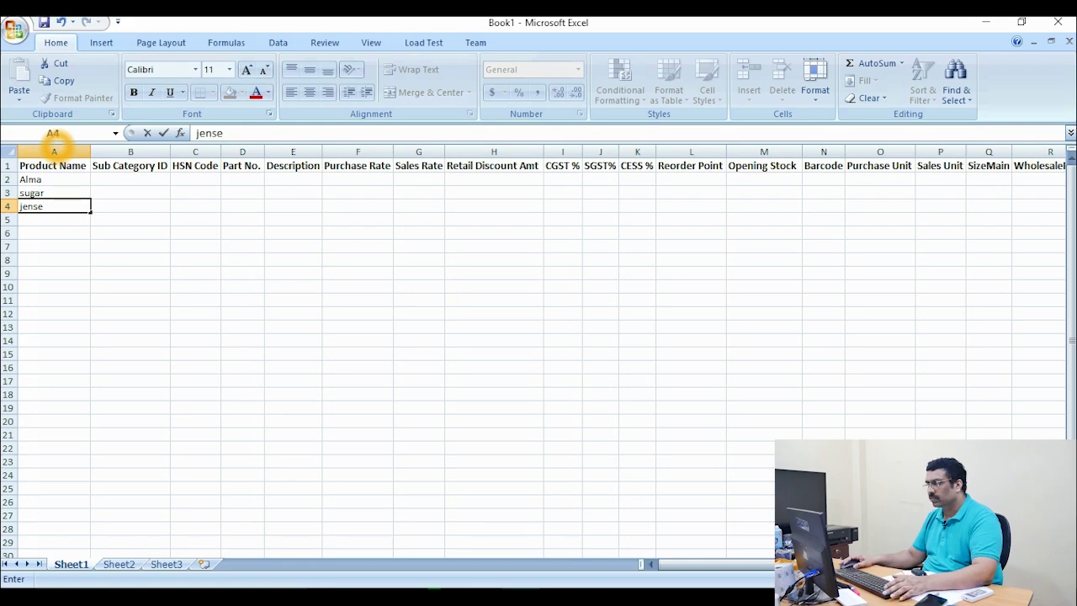
key("Escape")
left_click(539, 356)
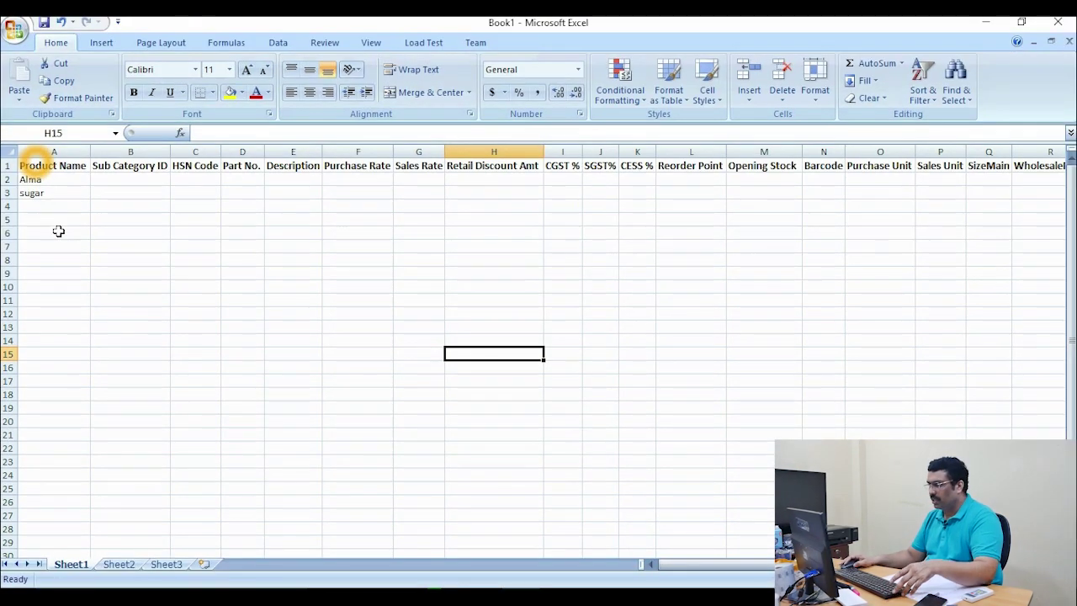
- Enter the product names shows, pen and pencil in cells A4 to A6
left_click(42, 210)
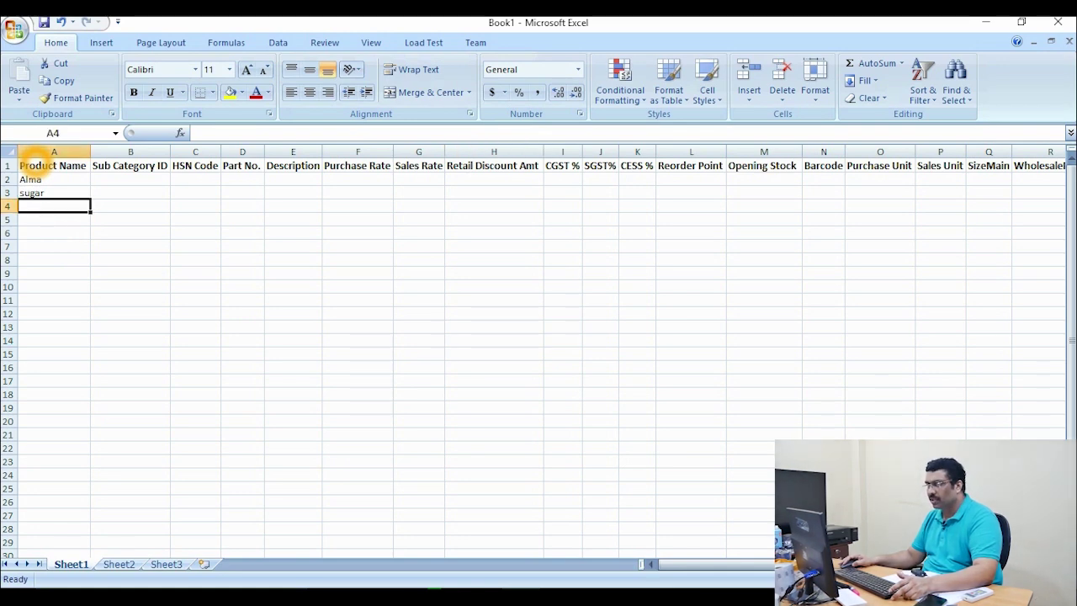
scroll(31, 159, "up", 3, "ctrl")
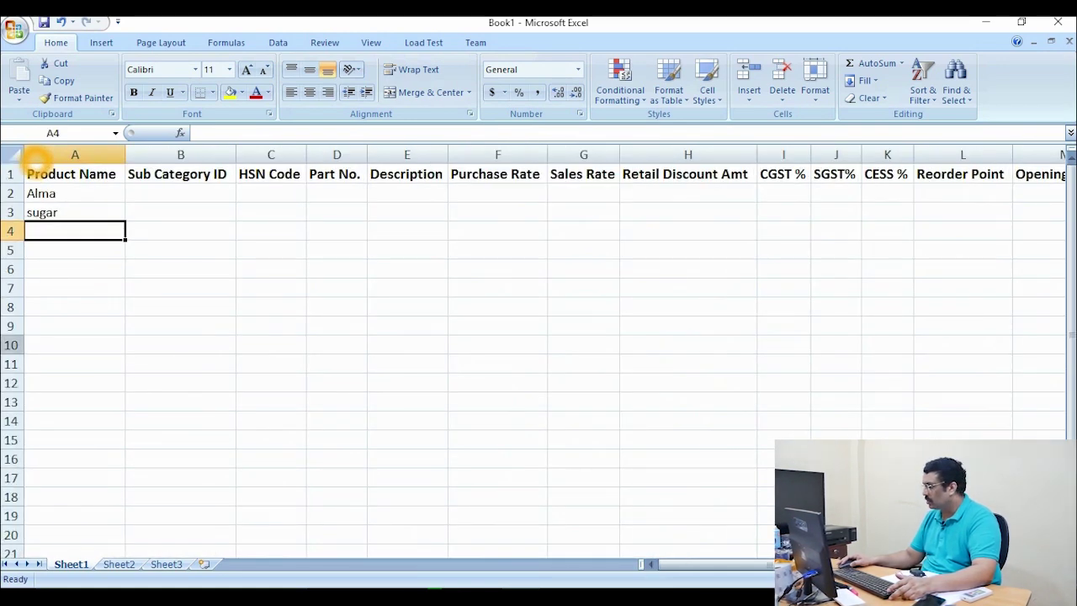
scroll(33, 158, "up", 2, "ctrl")
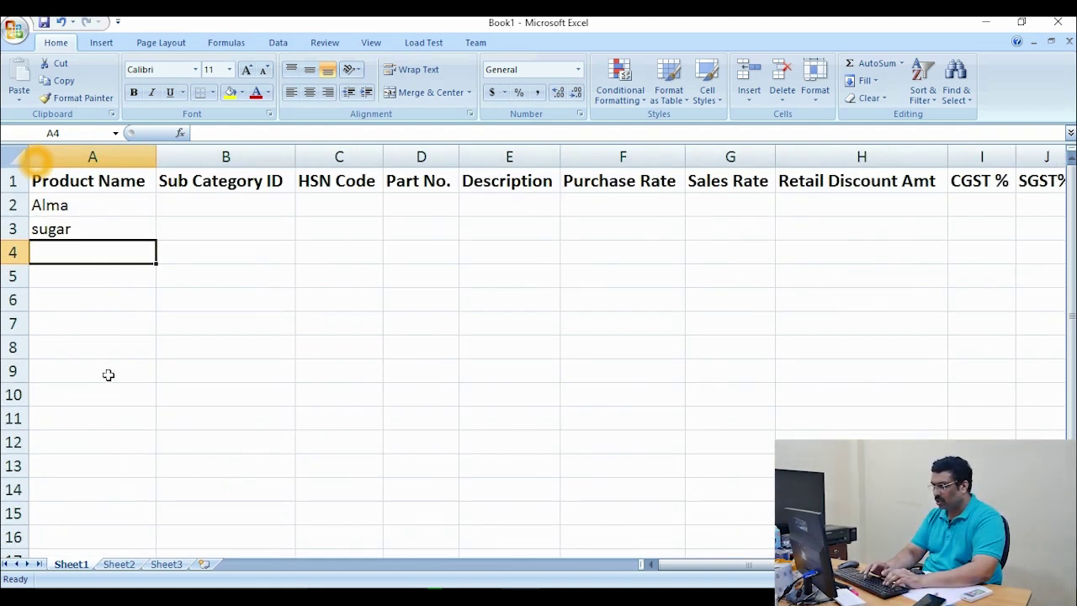
type("sho")
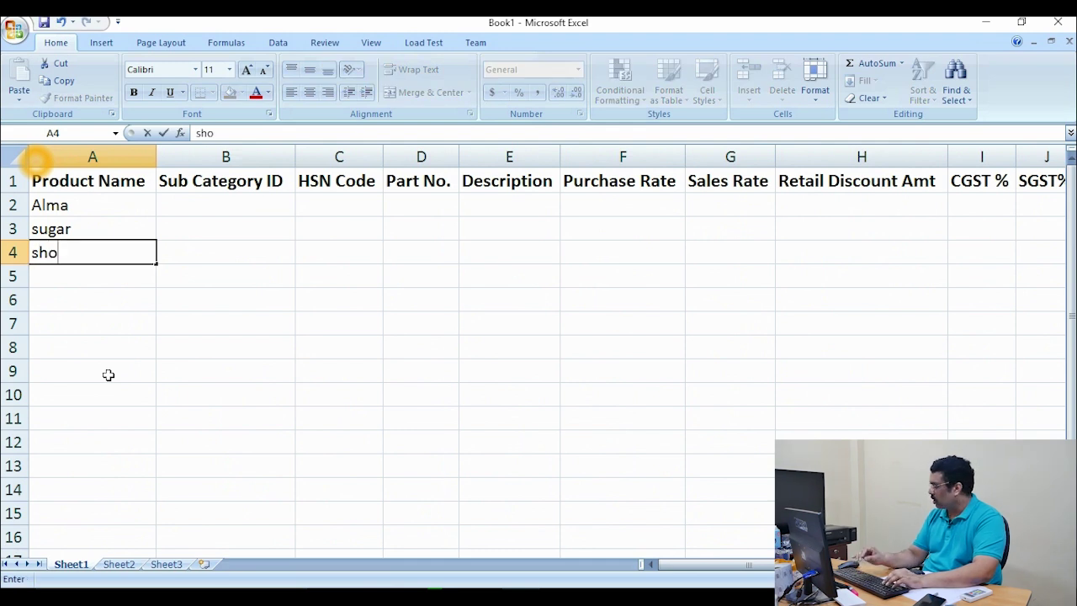
type("ws")
key("Return")
type("pen")
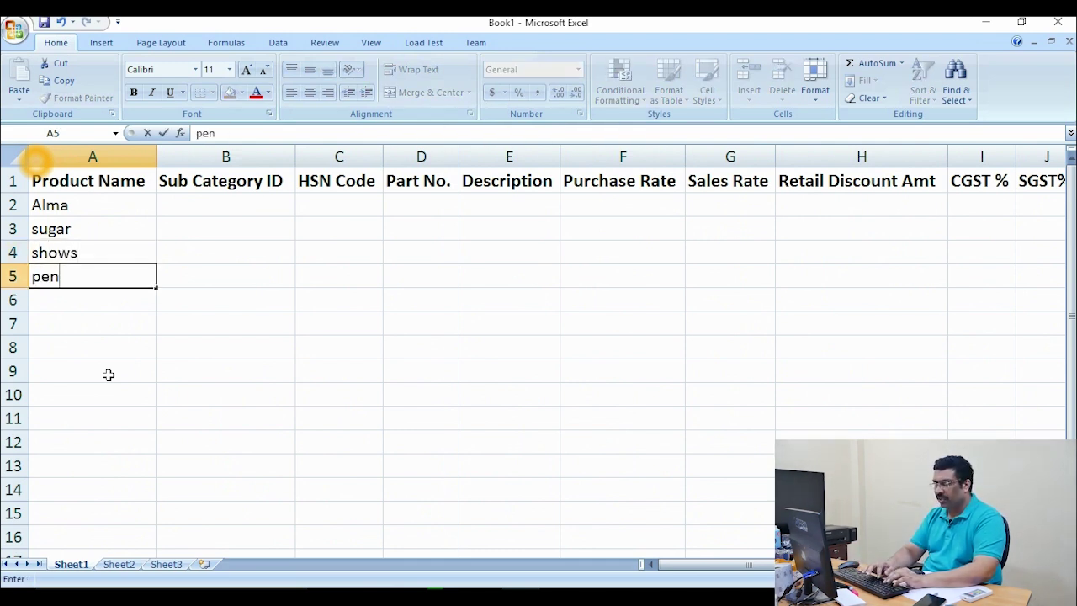
key("Return")
type("pencil")
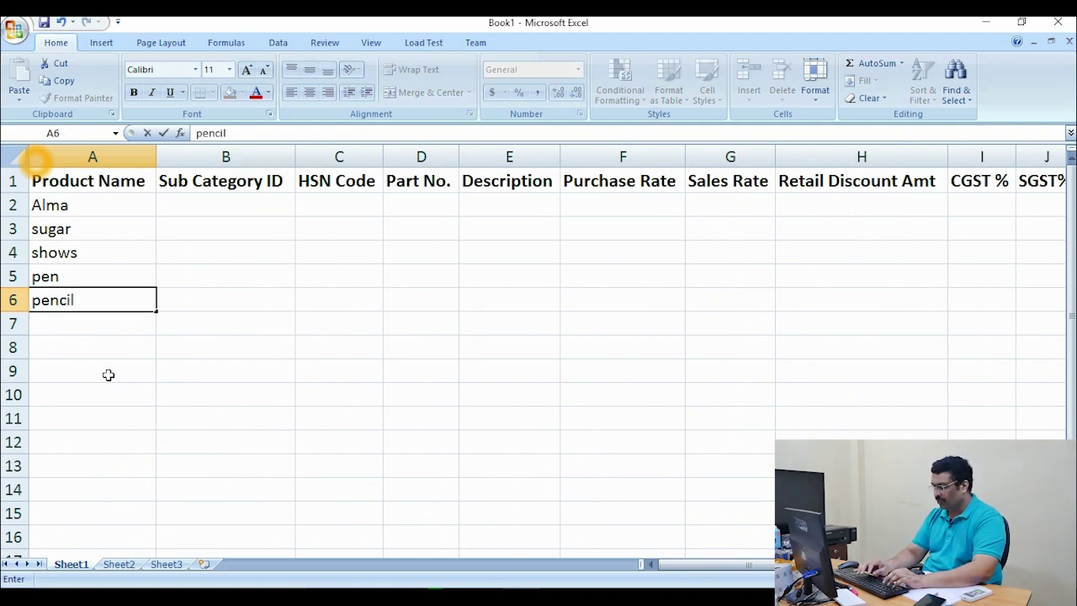
key("Return")
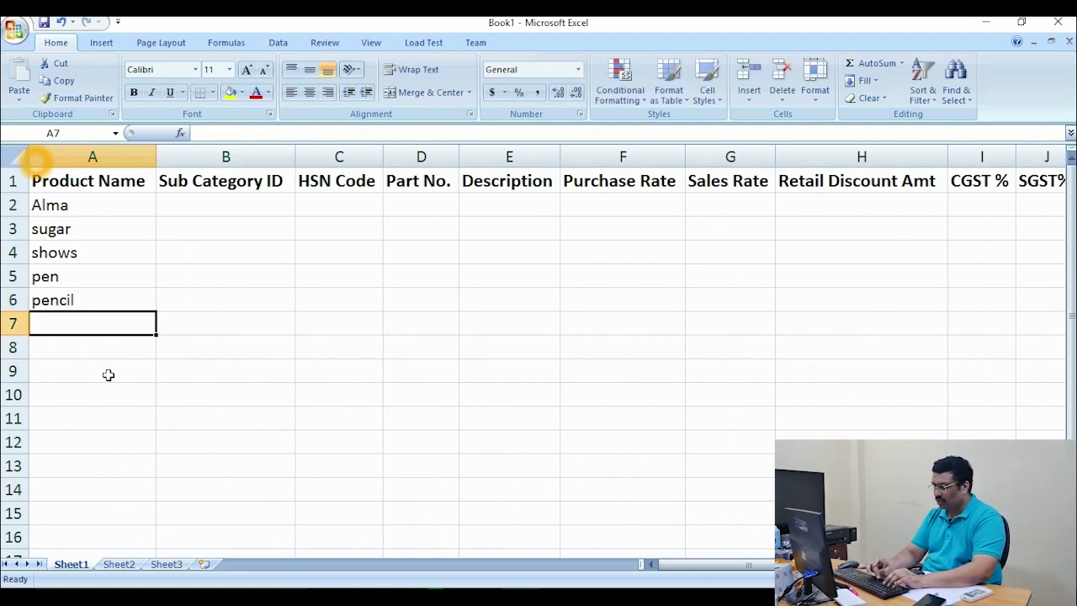
- Add mouse in cell A7 and pen drive in cell A8 of the Product Name column
type("mouse")
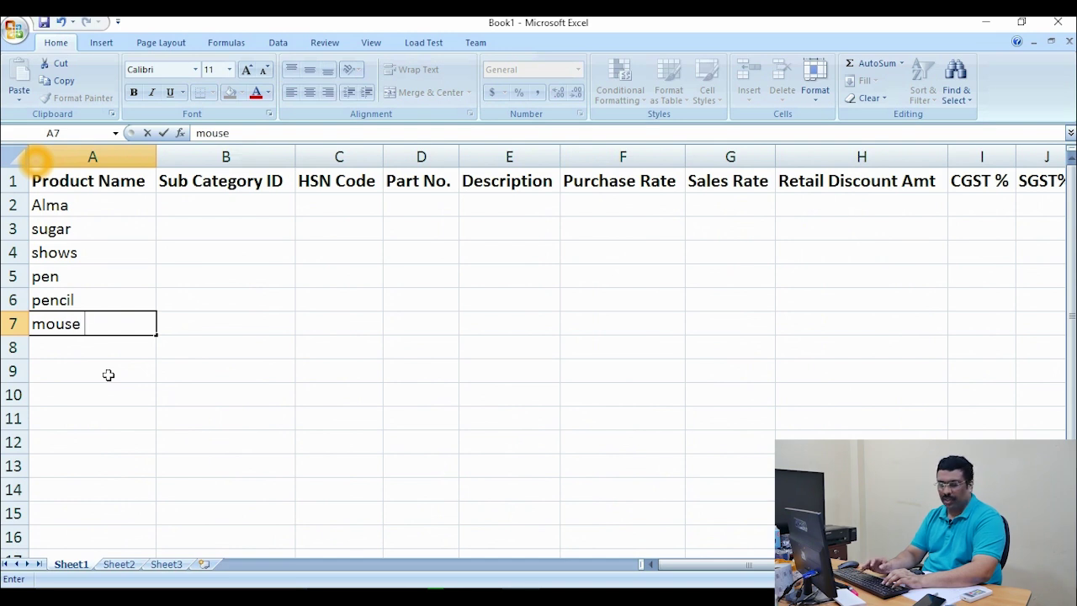
key("Return")
key("Return")
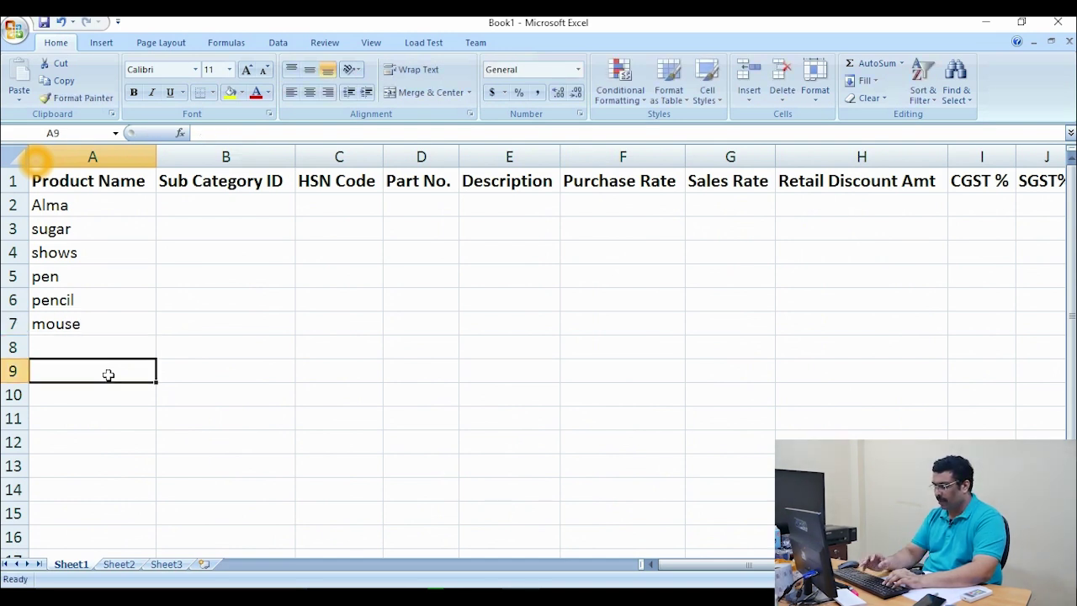
key("Up")
type("ped")
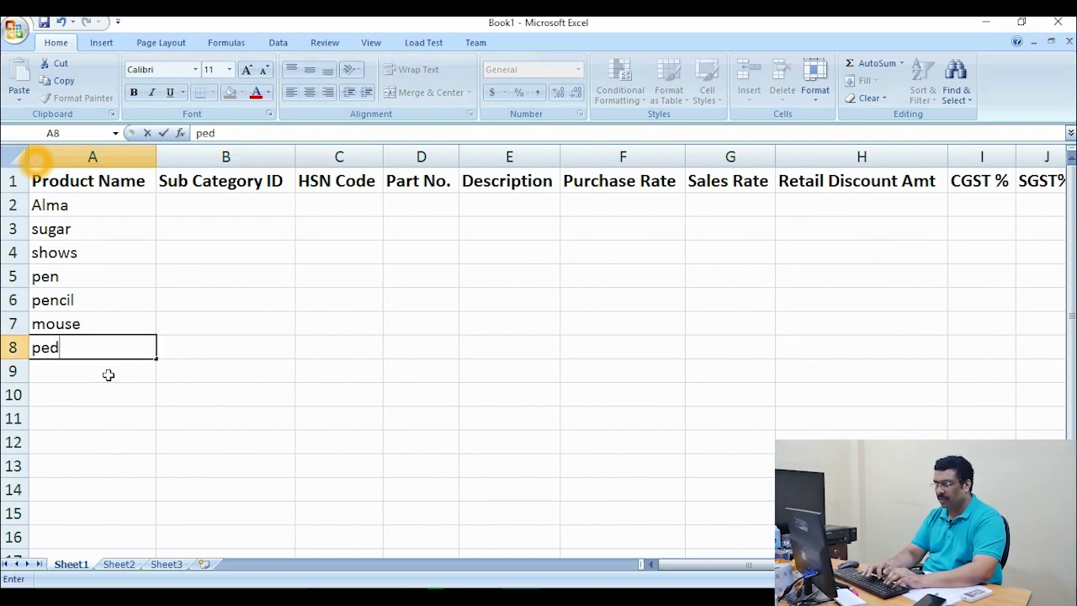
key("BackSpace")
type("n drive")
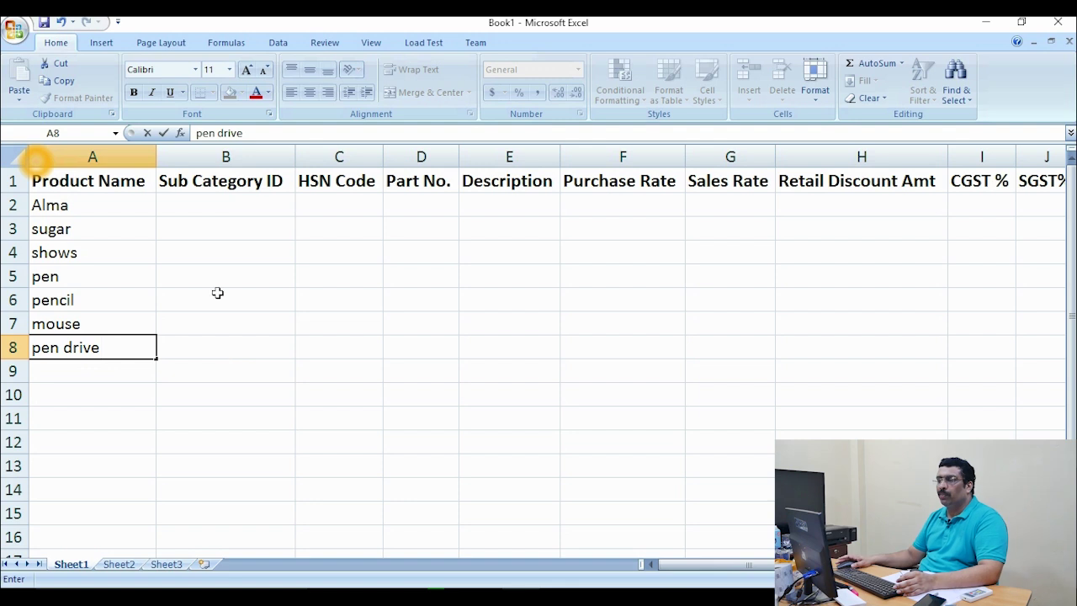
- Enter 1 as the Sub Category ID for Alma in cell B2 and keep that cell selected
left_click(250, 205)
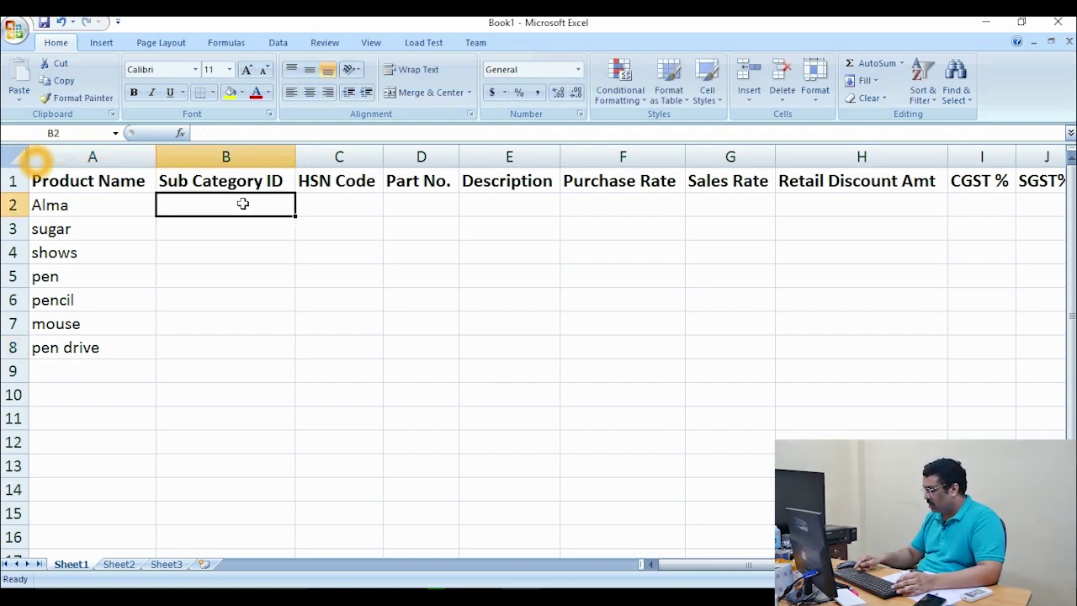
type("1")
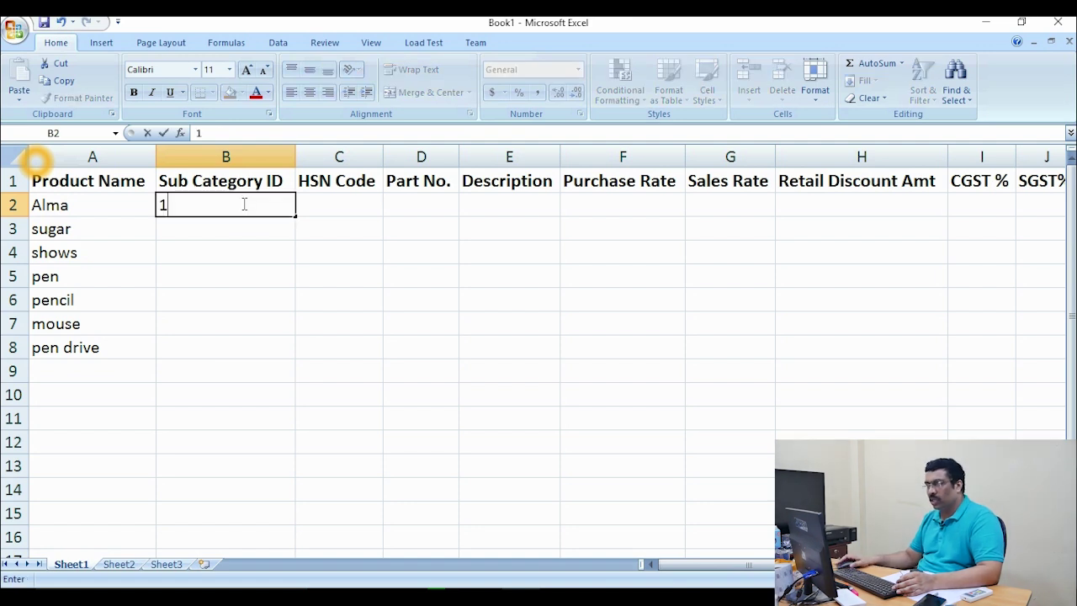
left_click(378, 325)
left_click(242, 212)
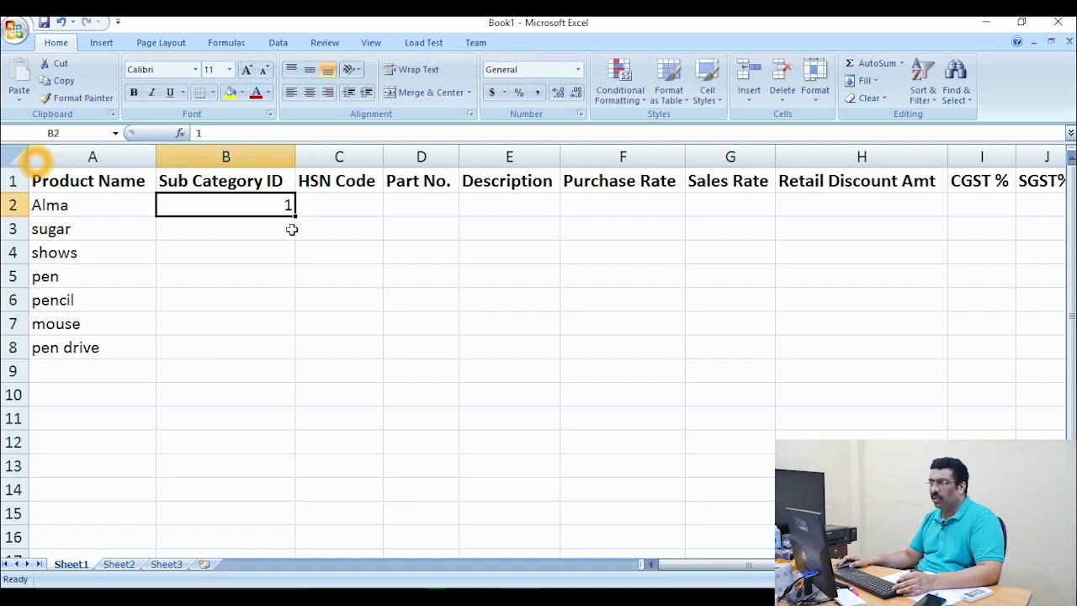
- Fill the Sub Category ID from cell B2 down to B8 for all the listed products
left_click_drag(294, 217, 287, 350)
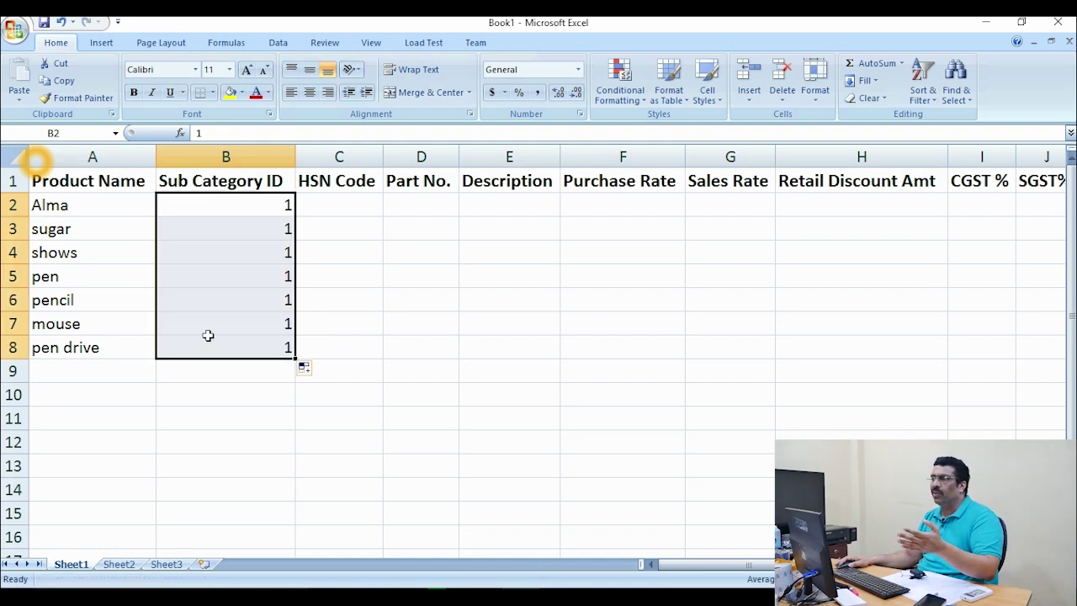
left_click(235, 203)
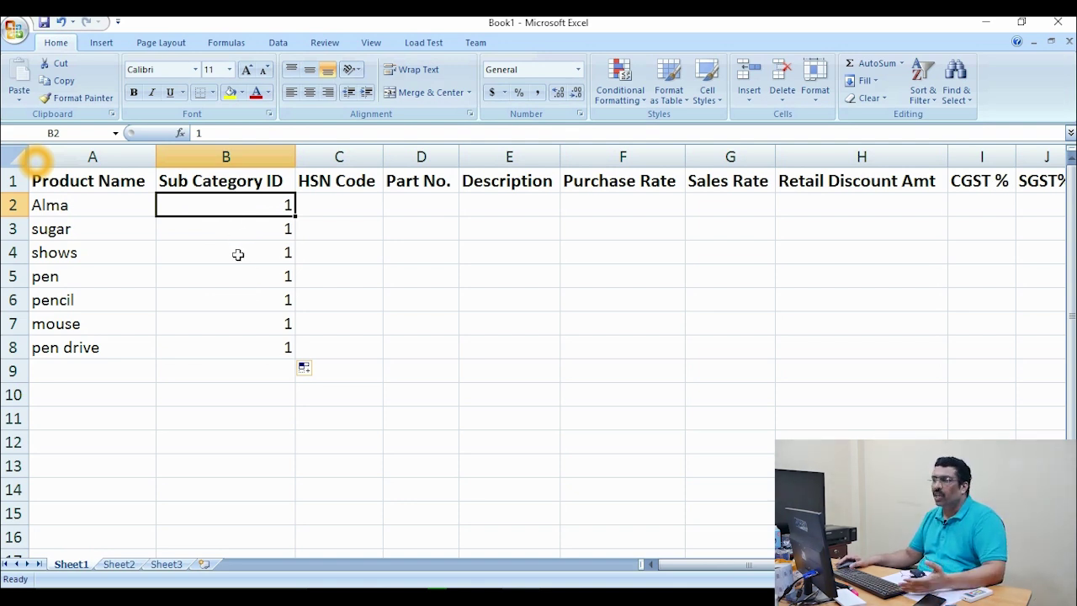
- Enter HSN Code 12 in cell C2 and fill it down to C8
left_click(347, 283)
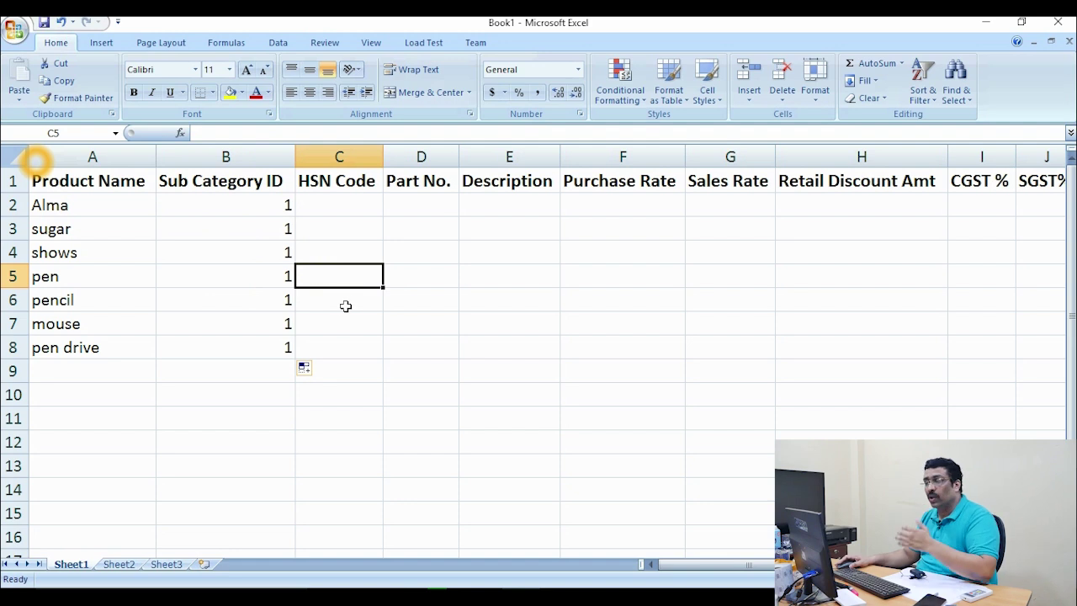
left_click(333, 207)
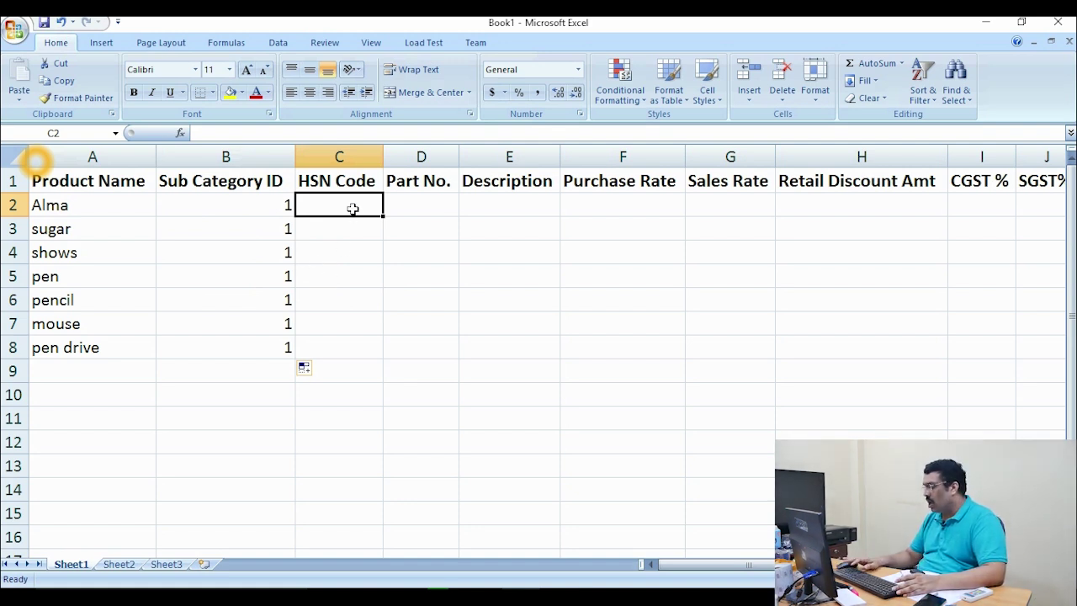
type("12")
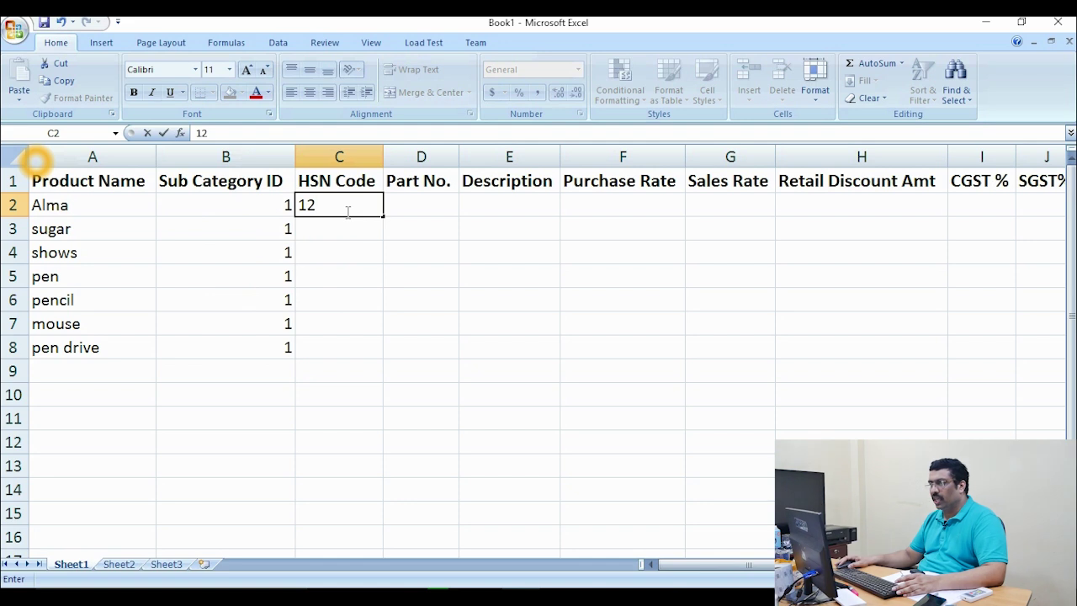
left_click(473, 266)
left_click(365, 224)
left_click(362, 208)
left_click_drag(381, 217, 382, 354)
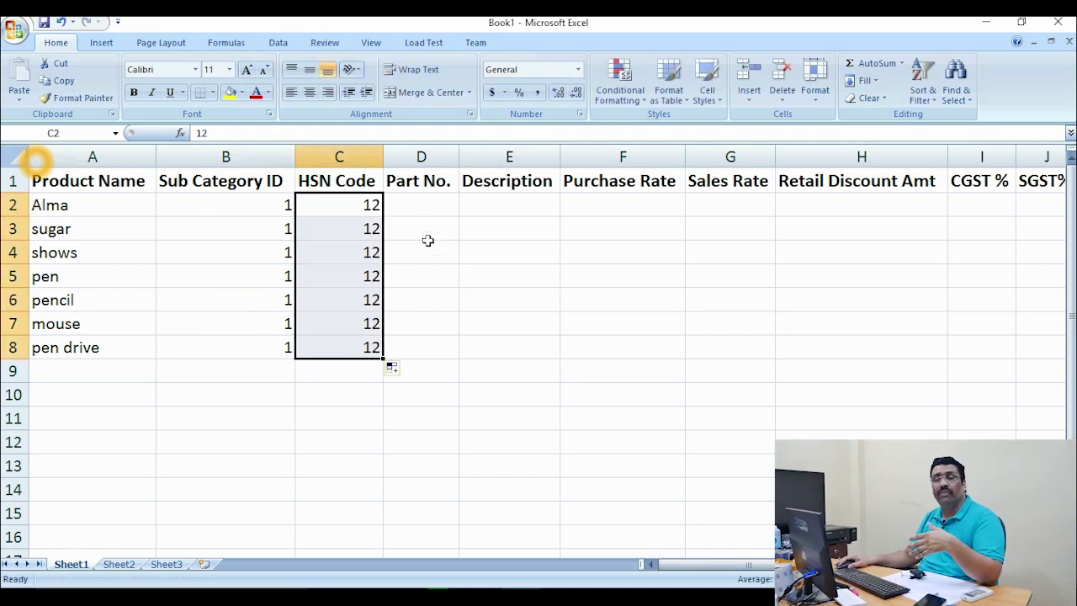
- Enter the part numbers 1231, 122 and 132 in cells D2 to D4 of the Part No. column
left_click(425, 211)
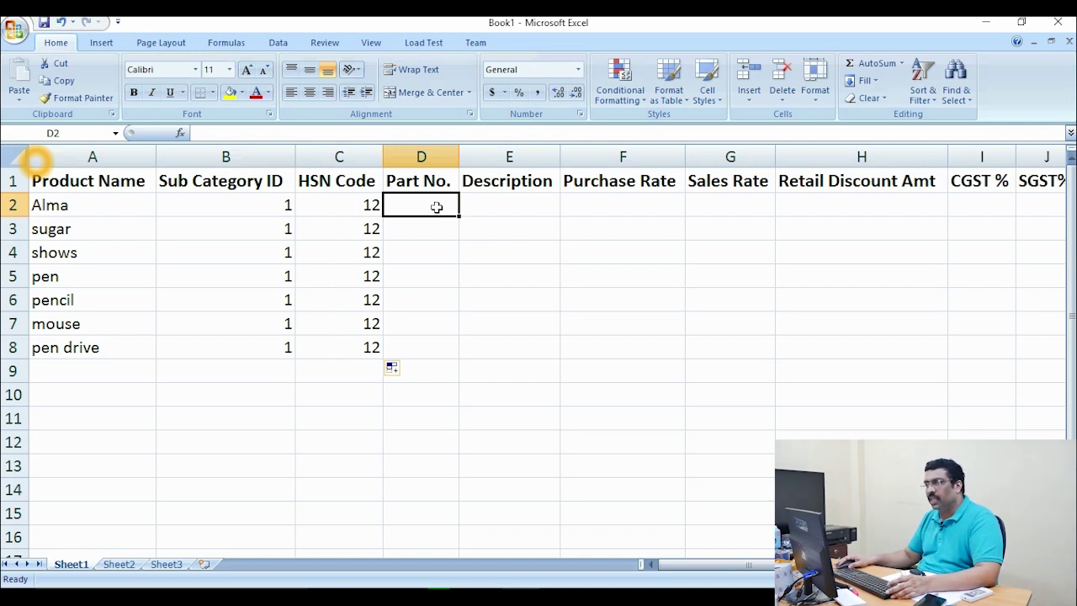
left_click(492, 205)
left_click(439, 203)
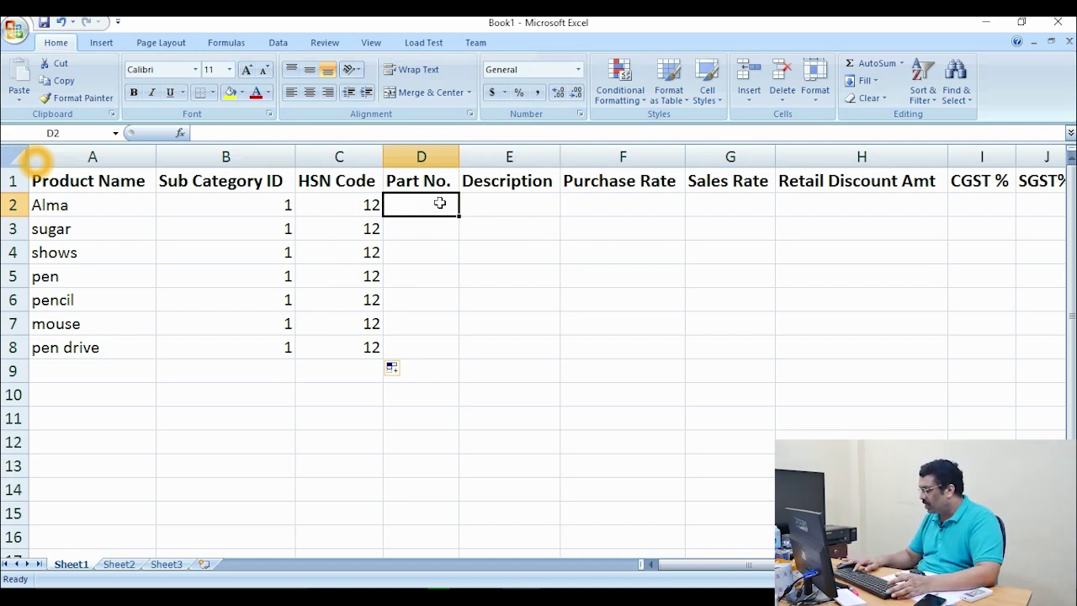
type("1231")
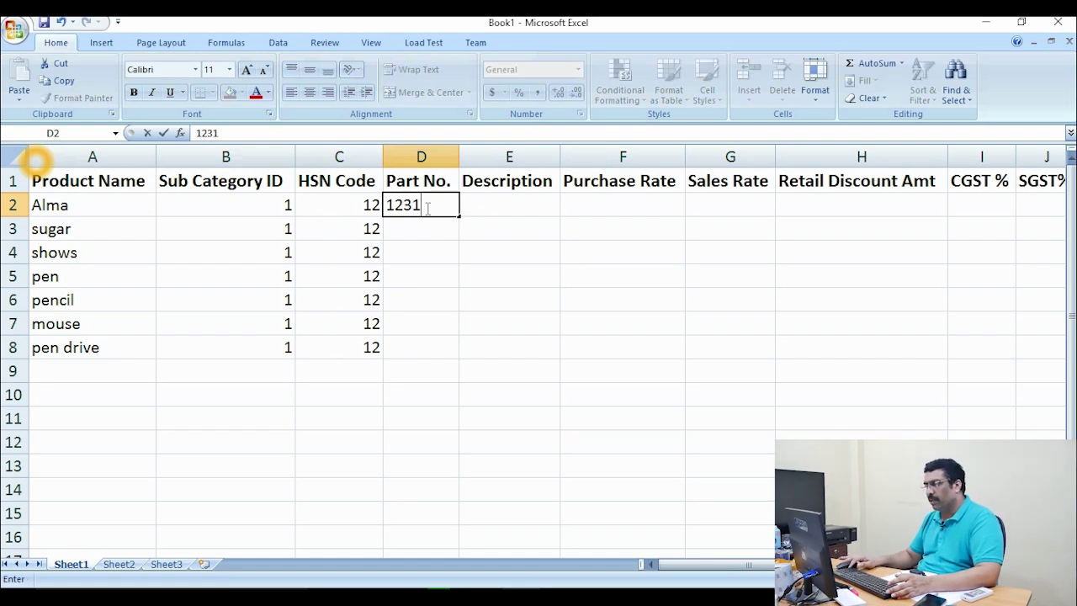
key("Return")
type("122")
key("Return")
type("132")
key("Return")
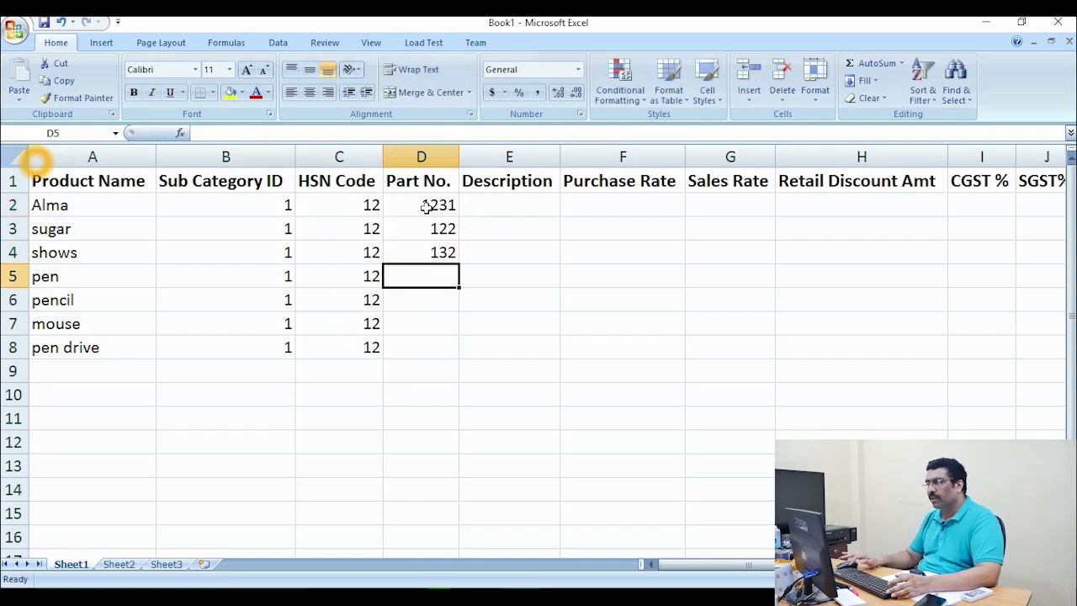
- Enter the part numbers 7455, 1554, 1454 and 451 in cells D5 to D8
type("7455")
key("Return")
type("1554")
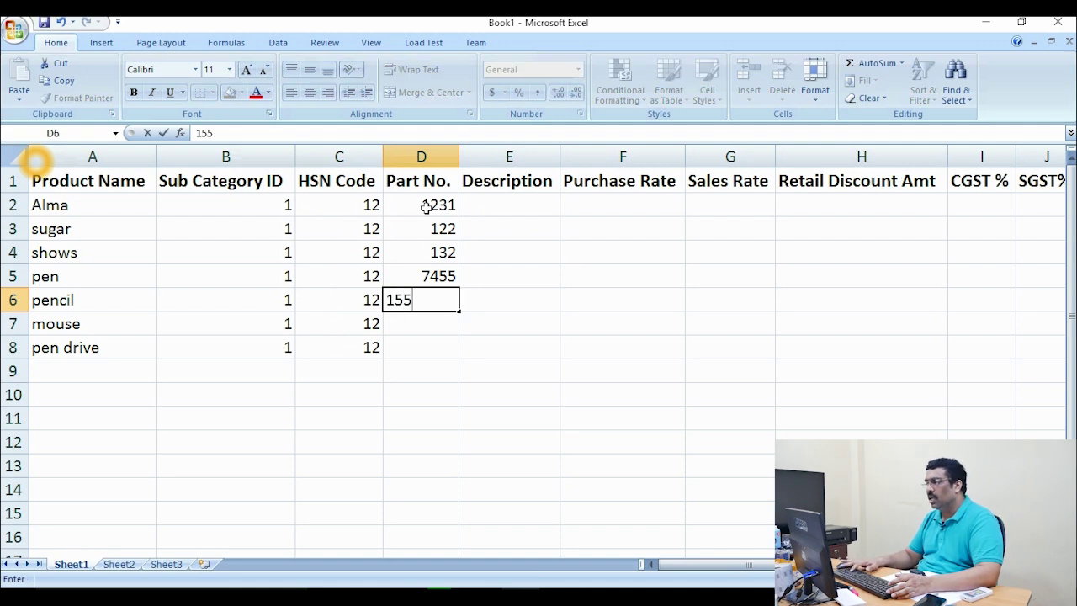
key("Return")
type("1454")
key("Return")
type("451")
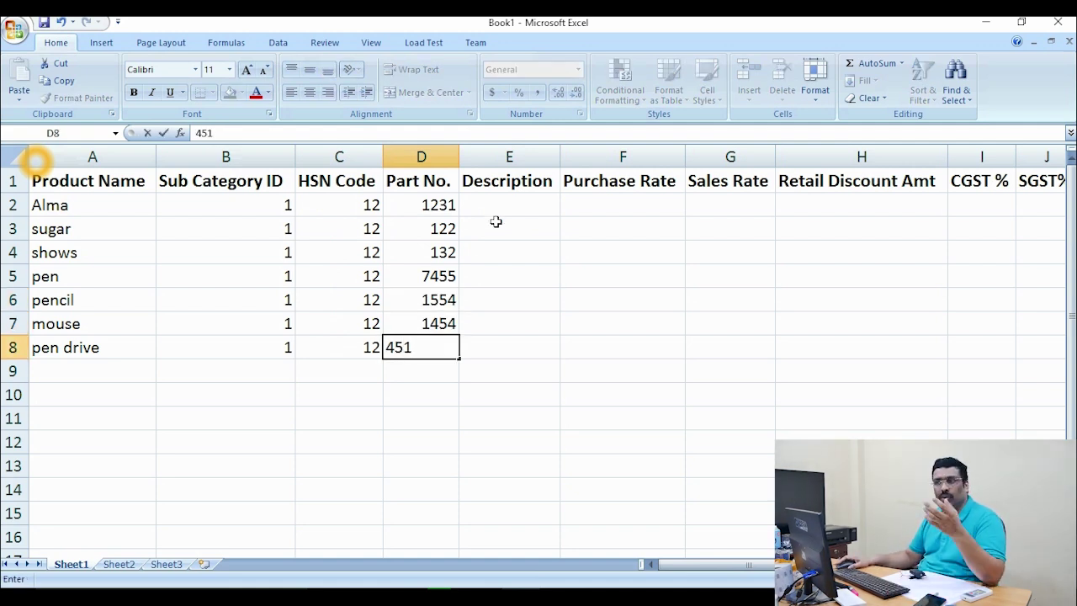
left_click(496, 202)
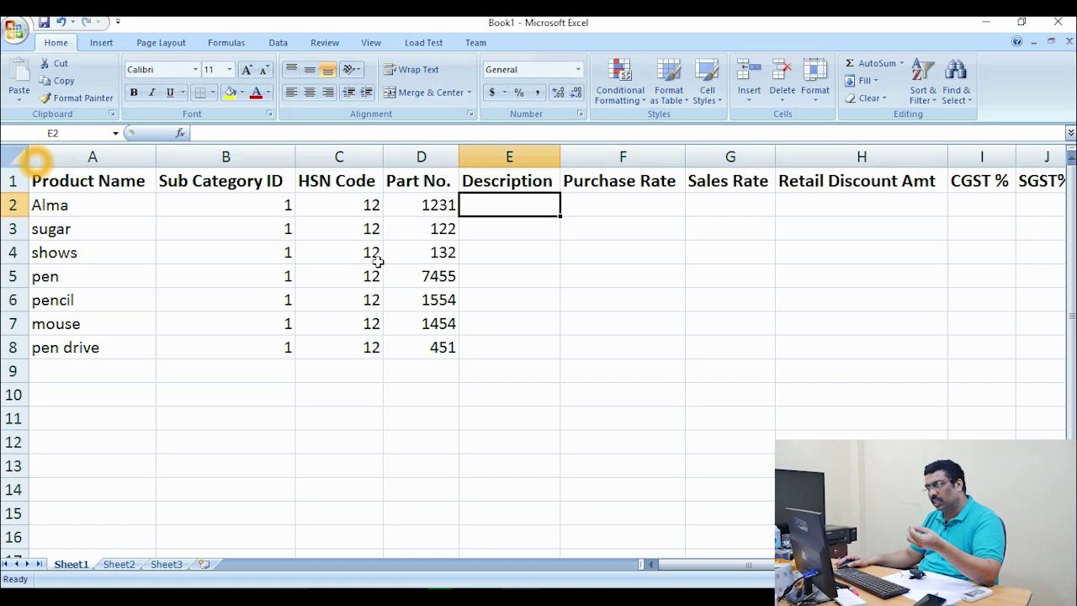
- Examine the template columns from Purchase Rate to Reorder Point, along with the Part No. and Description columns
left_click(587, 214)
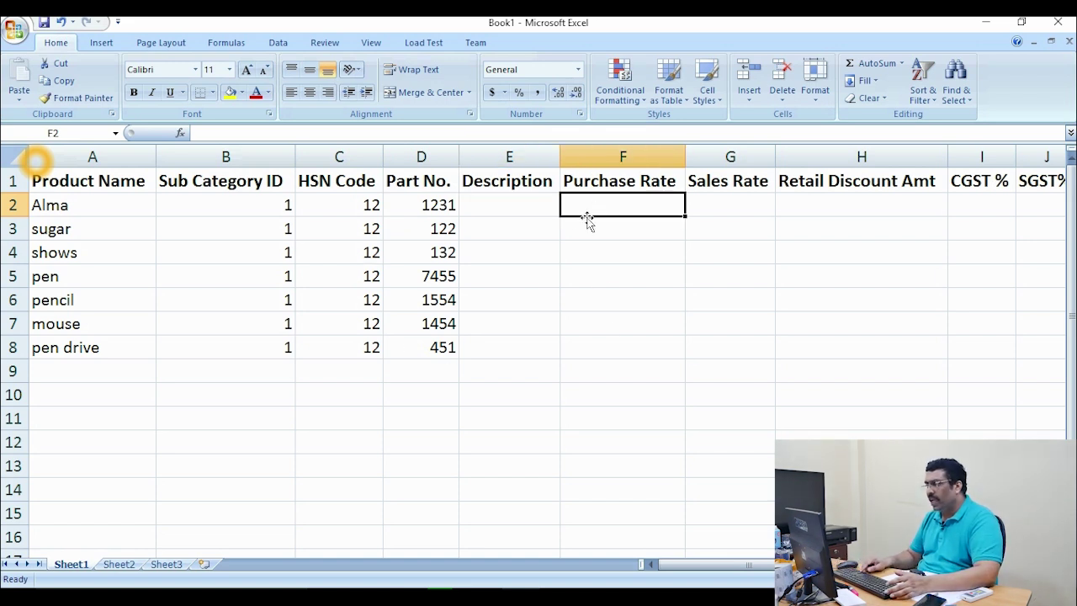
key("Tab")
key("Tab")
key("Tab")
key("Tab")
key("Tab")
key("Tab")
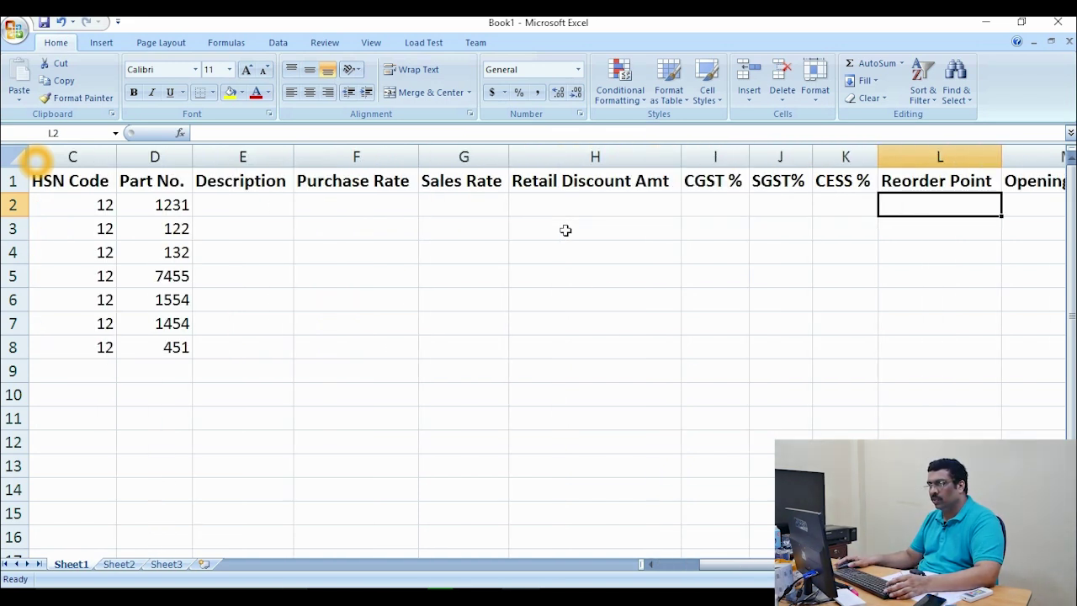
left_click(187, 202)
left_click_drag(161, 185, 233, 338)
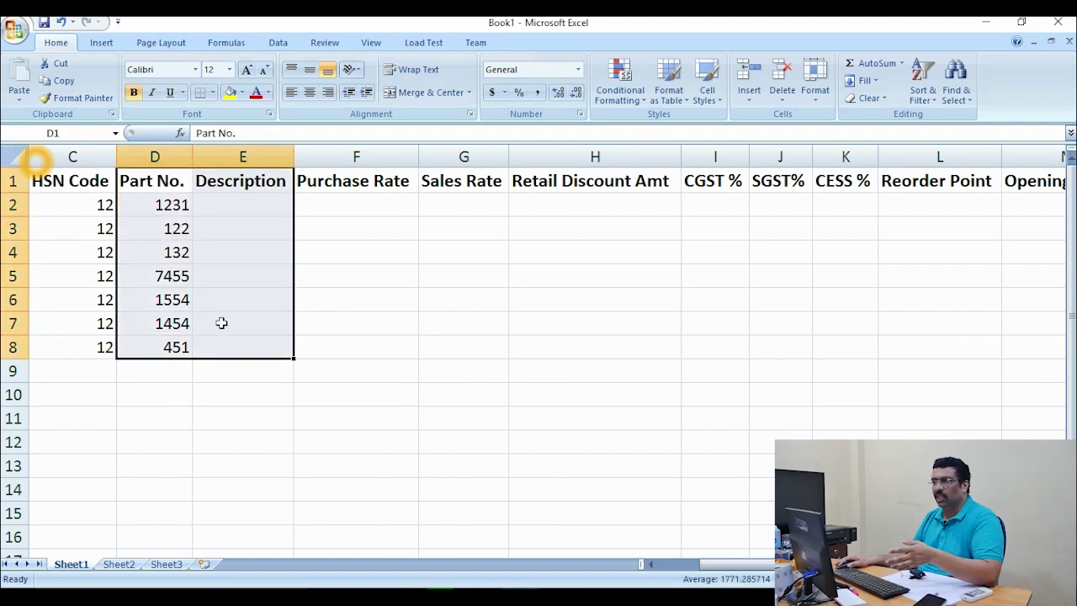
- Enter the purchase rates 100, 120 and 130 in cells F2 to F4
left_click(342, 202)
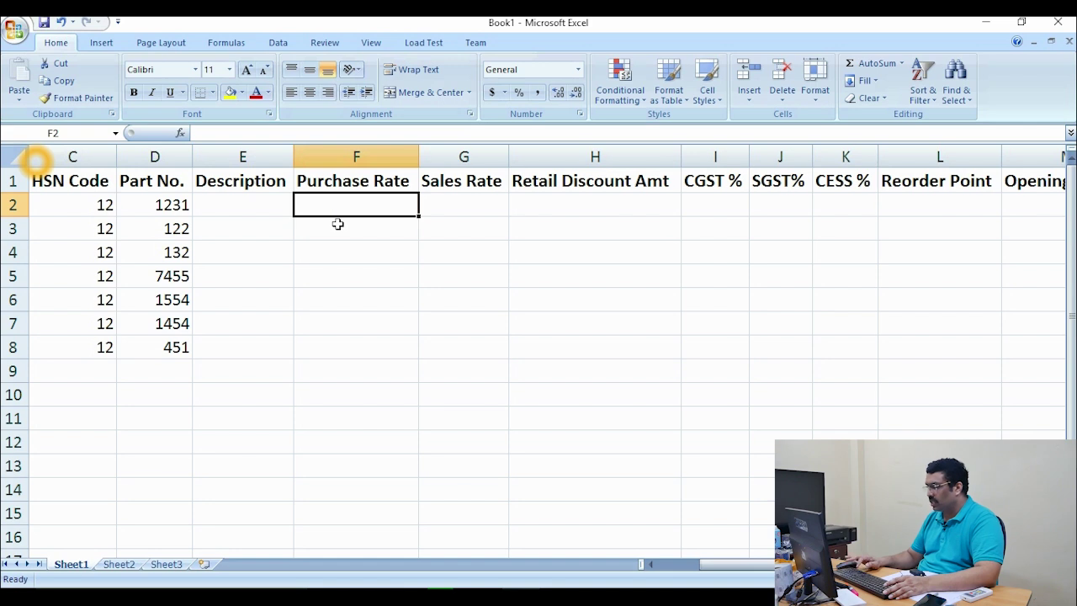
type("100")
key("Return")
type("120")
key("Return")
type("12")
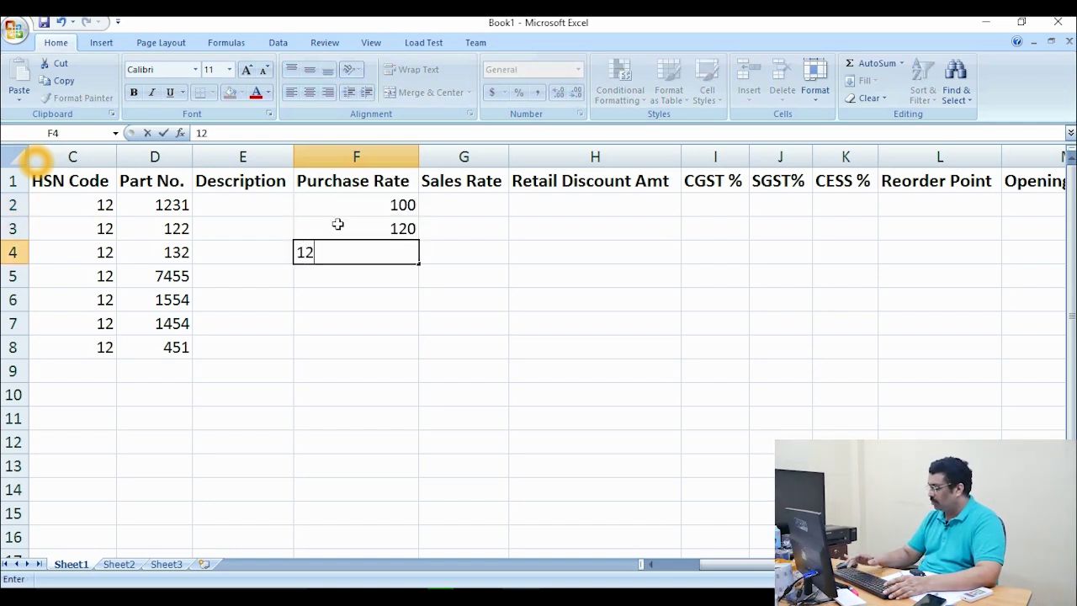
type("30")
key("Return")
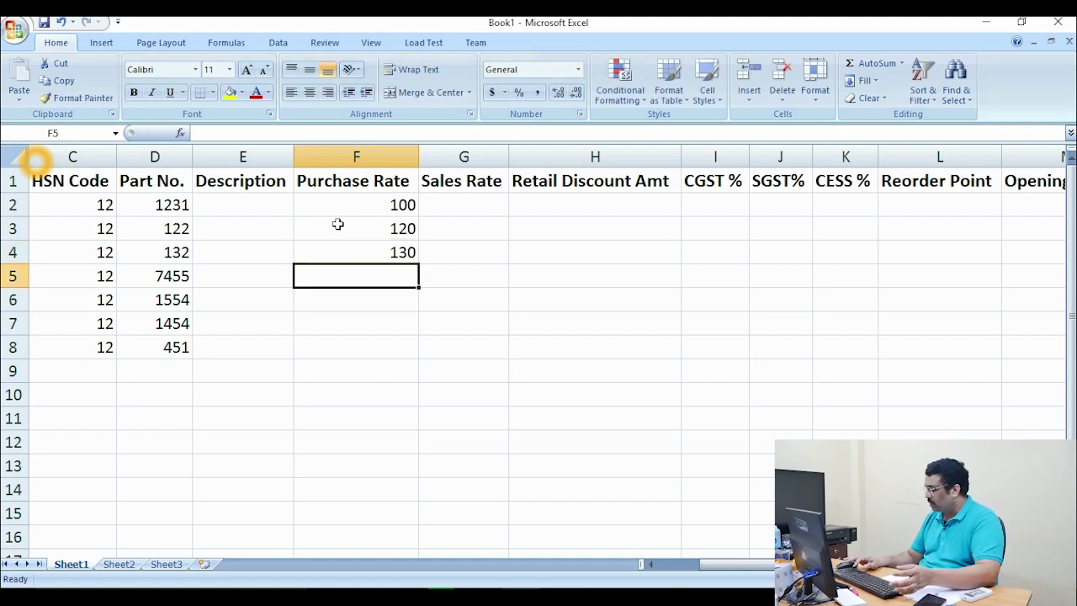
- Enter the purchase rates 140, 145, 150 and 155 in cells F5 to F8
type("140")
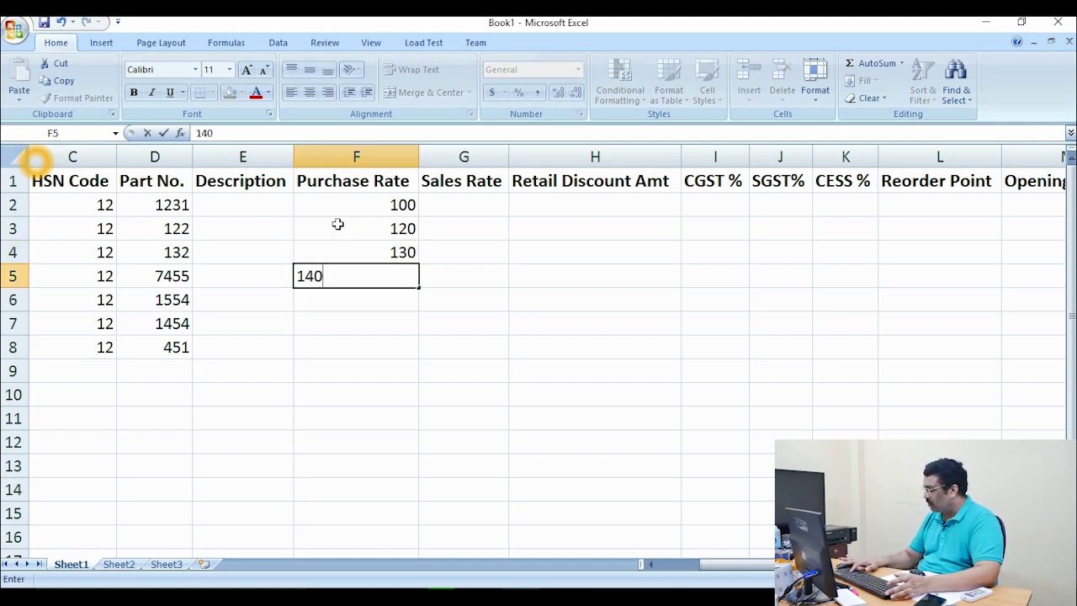
key("Return")
type("145")
key("Return")
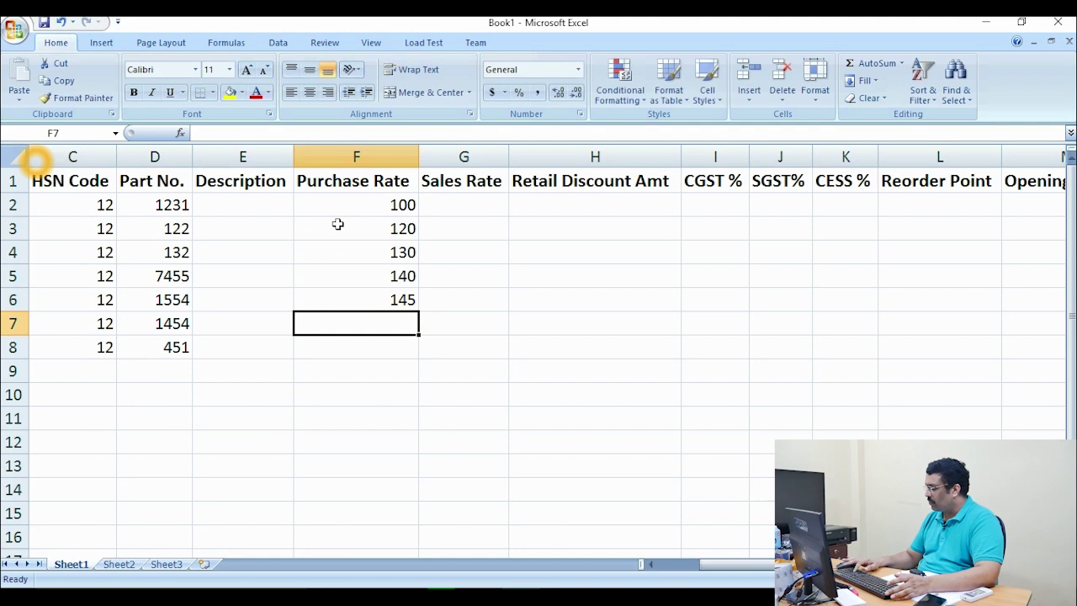
type("150")
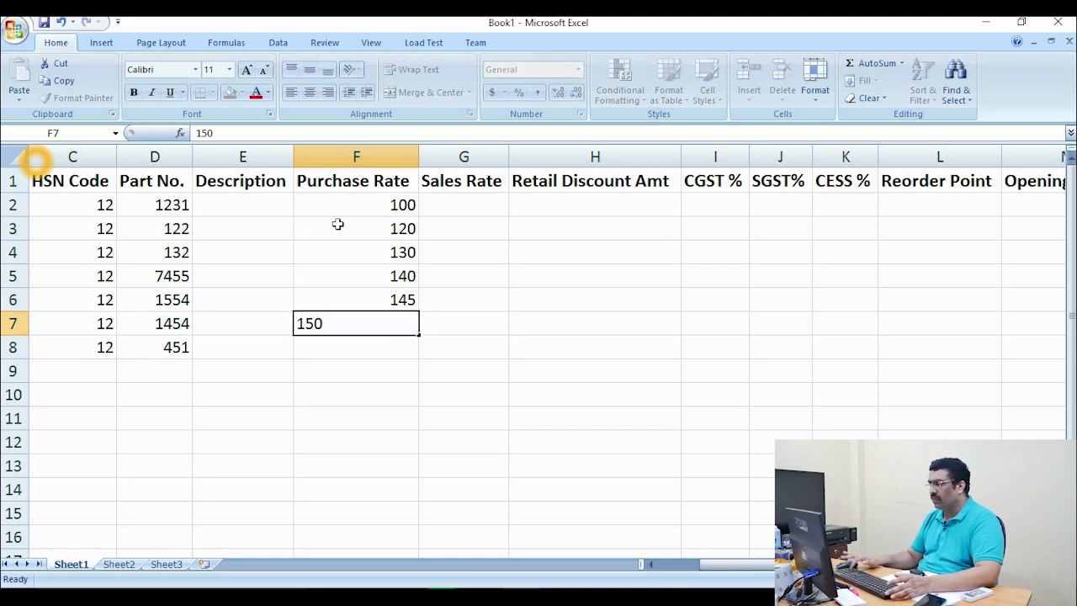
key("Return")
type("155")
key("Return")
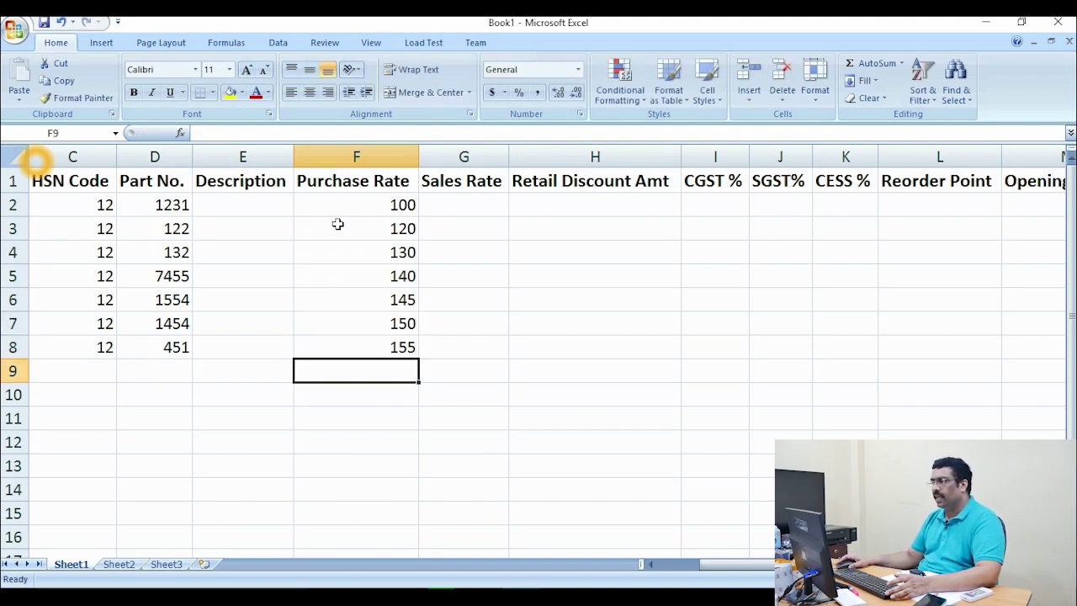
- Enter the sales rates 150, 170 and 200 in cells G2 to G4
left_click(463, 205)
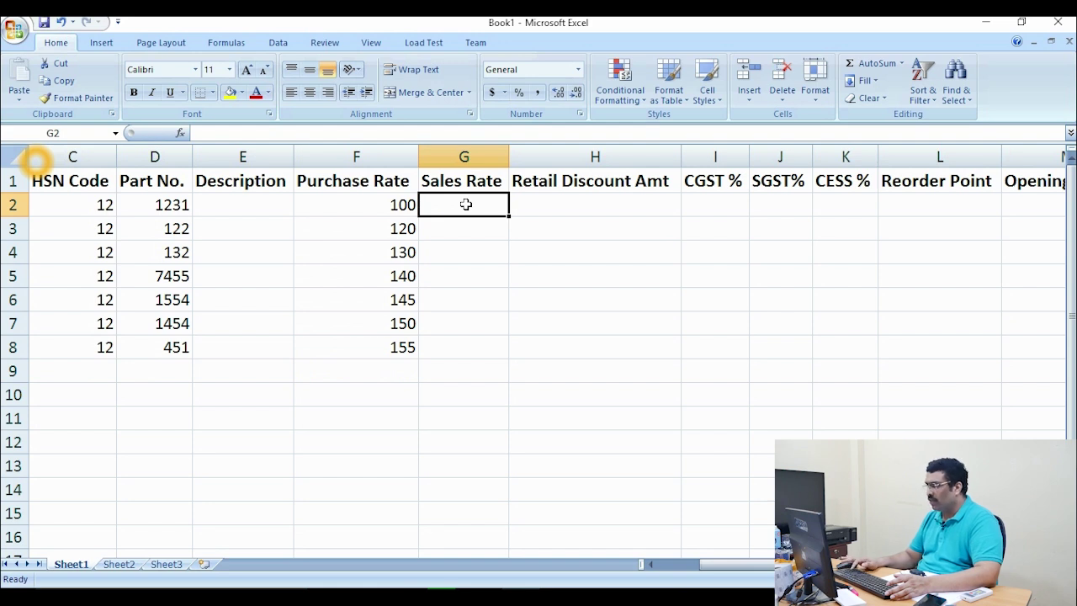
type("150")
key("Return")
type("170")
key("Return")
type("200")
key("Return")
- Enter the sales rates 140, 150 and 166 in cells G5 to G7
type("140")
key("Return")
type("150")
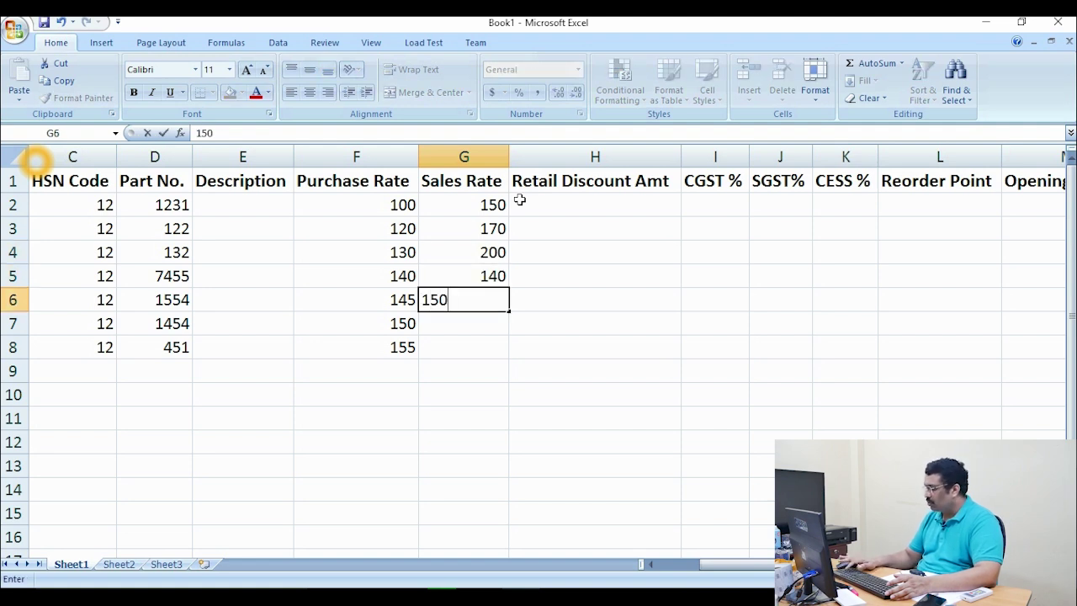
key("Return")
type("166")
key("Return")
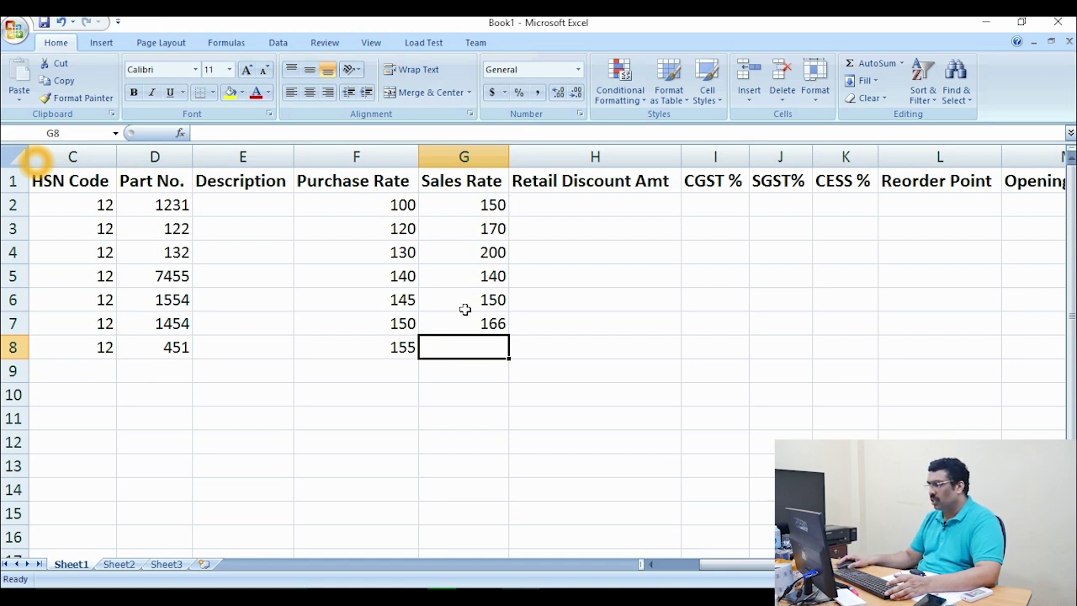
- Set the sales rates in cells G5 to G8 to 240, 260, 266 and 255
left_click(472, 281)
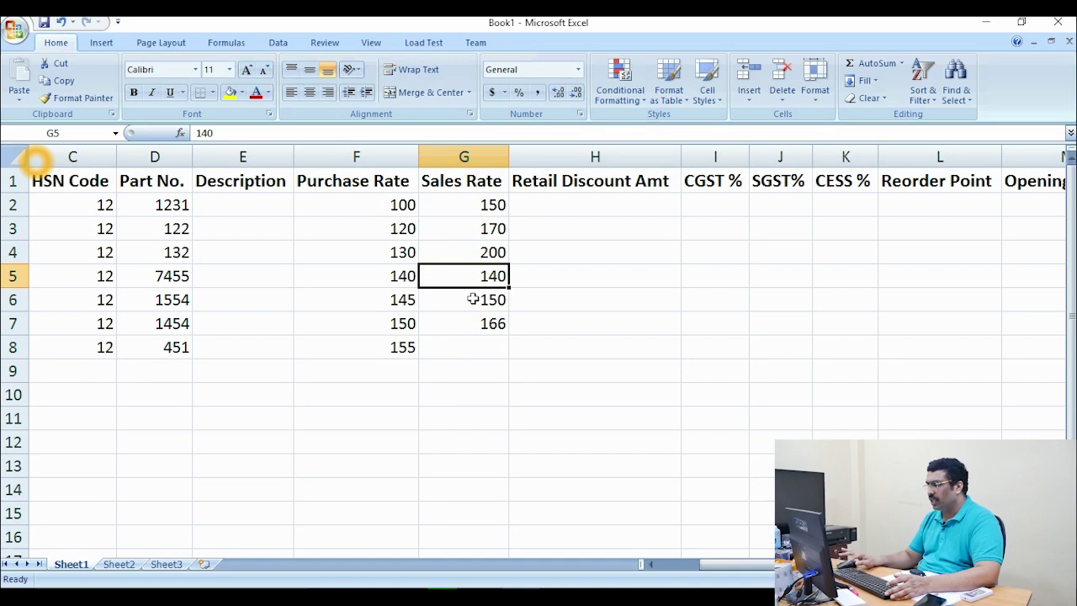
type("240")
key("Return")
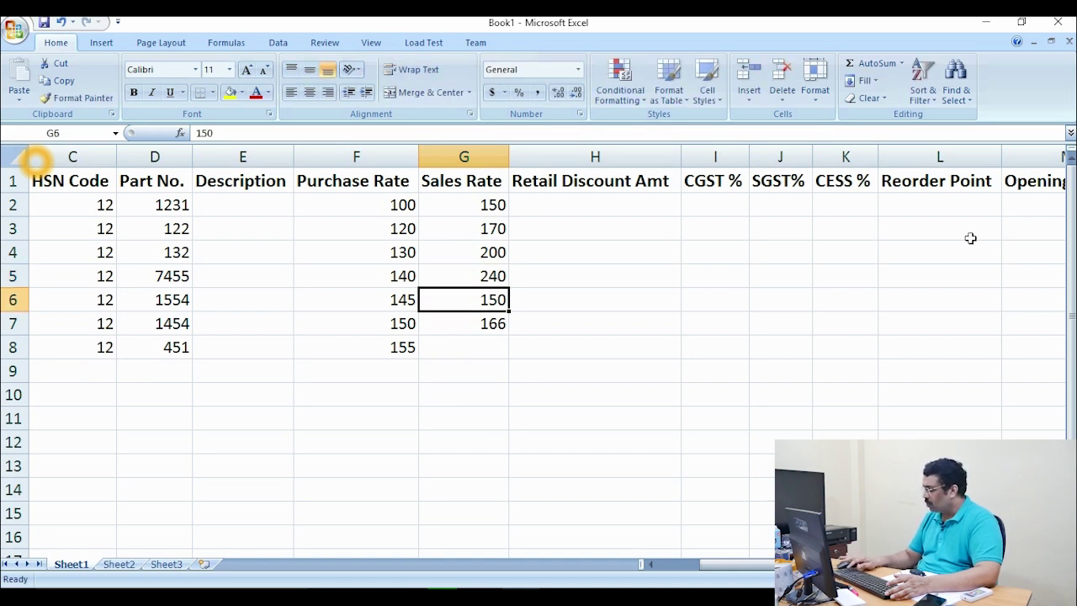
type("260")
key("Return")
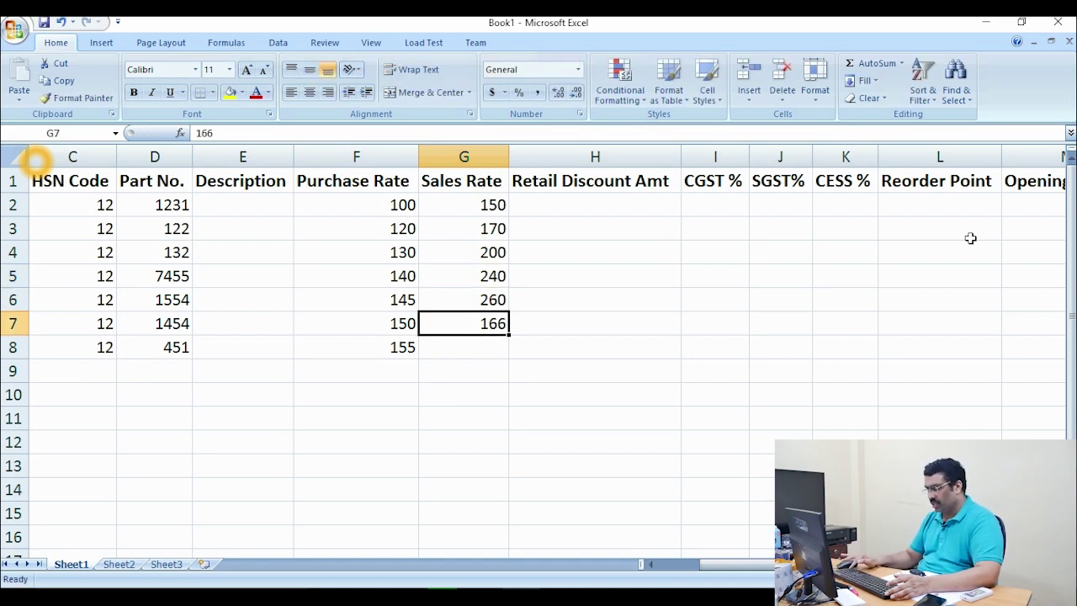
type("266")
key("Return")
type("2")
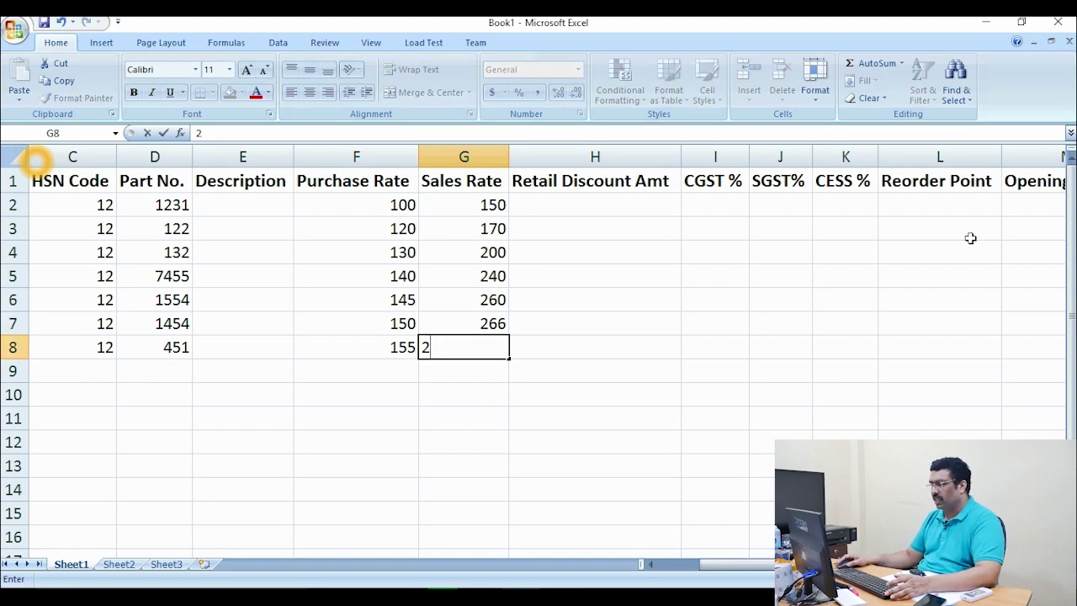
type("55")
left_click(644, 321)
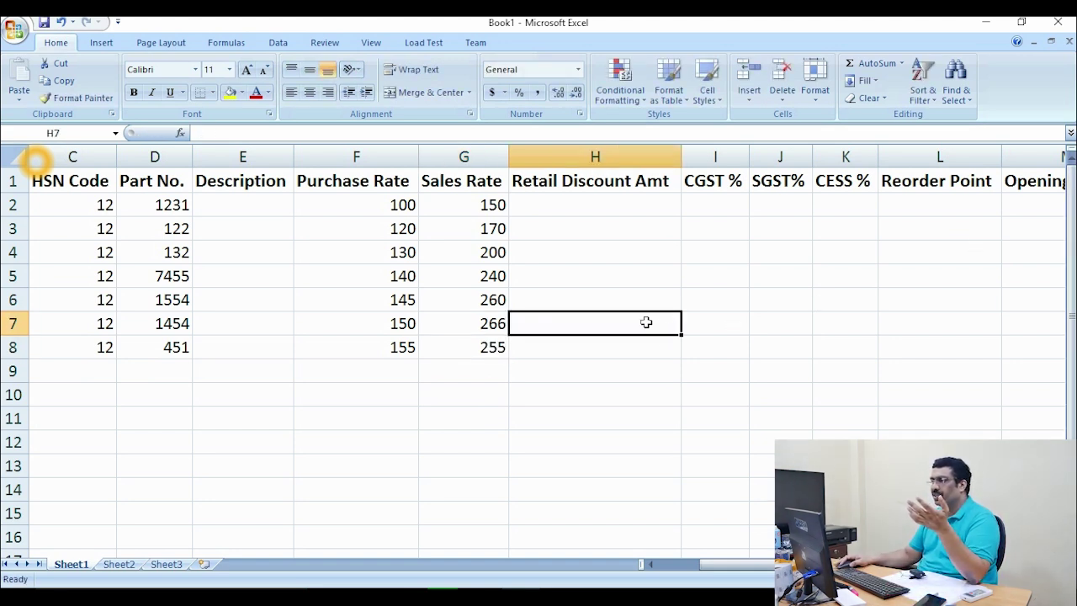
- Enter a retail discount amount of 5 in cell H2
left_click(614, 207)
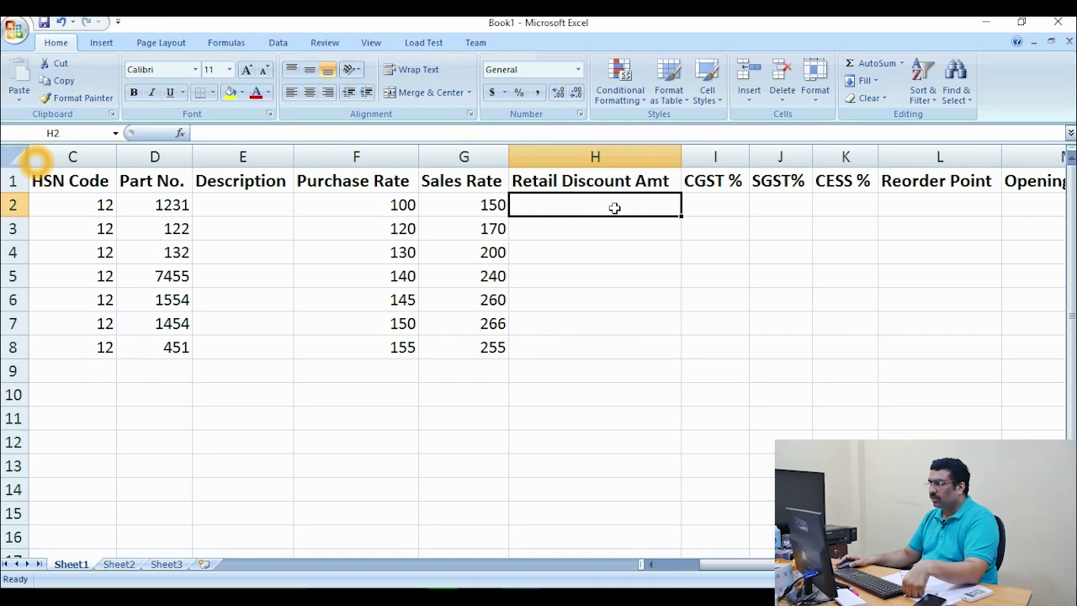
scroll(573, 223, "down", 1)
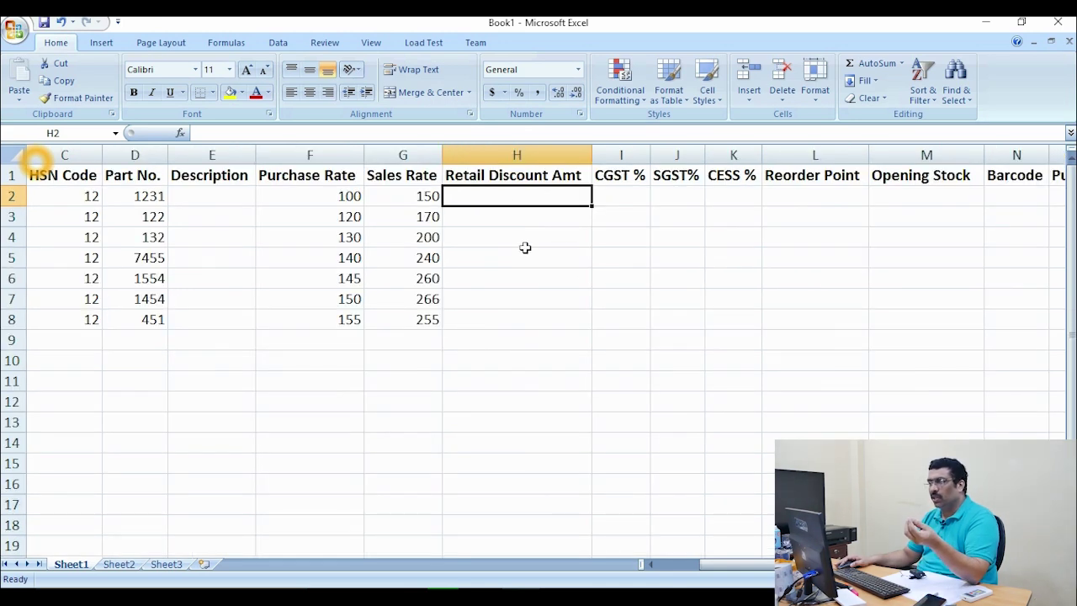
left_click(405, 194)
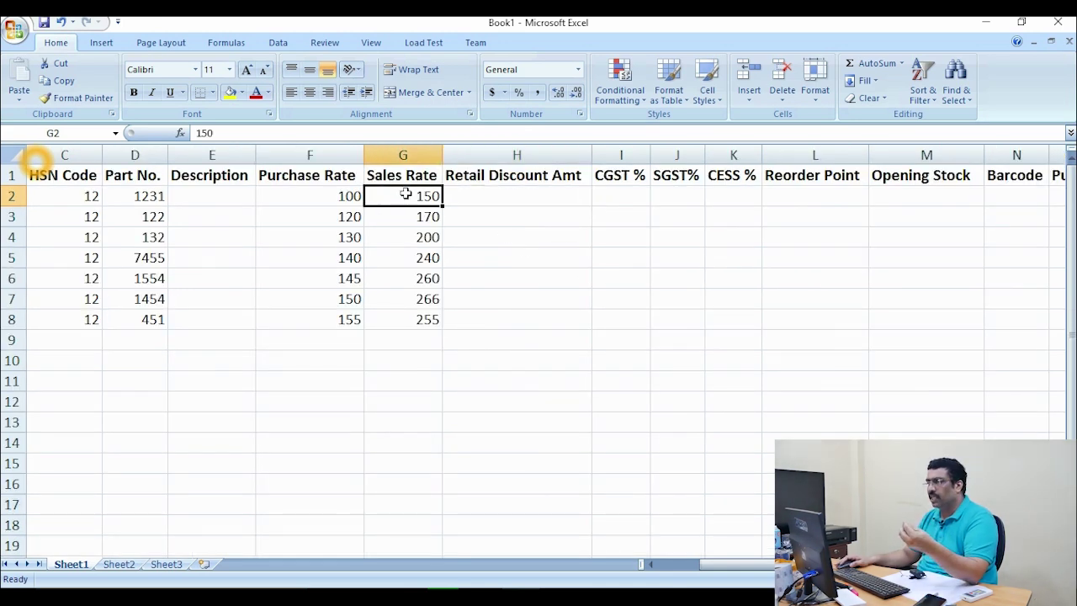
left_click(508, 197)
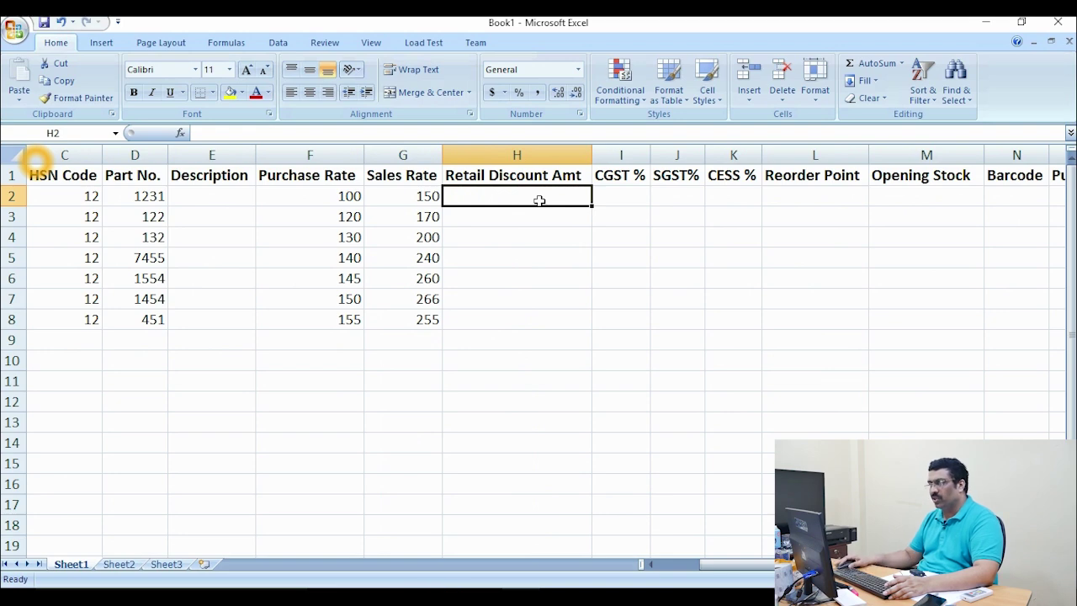
type("5")
left_click(543, 257)
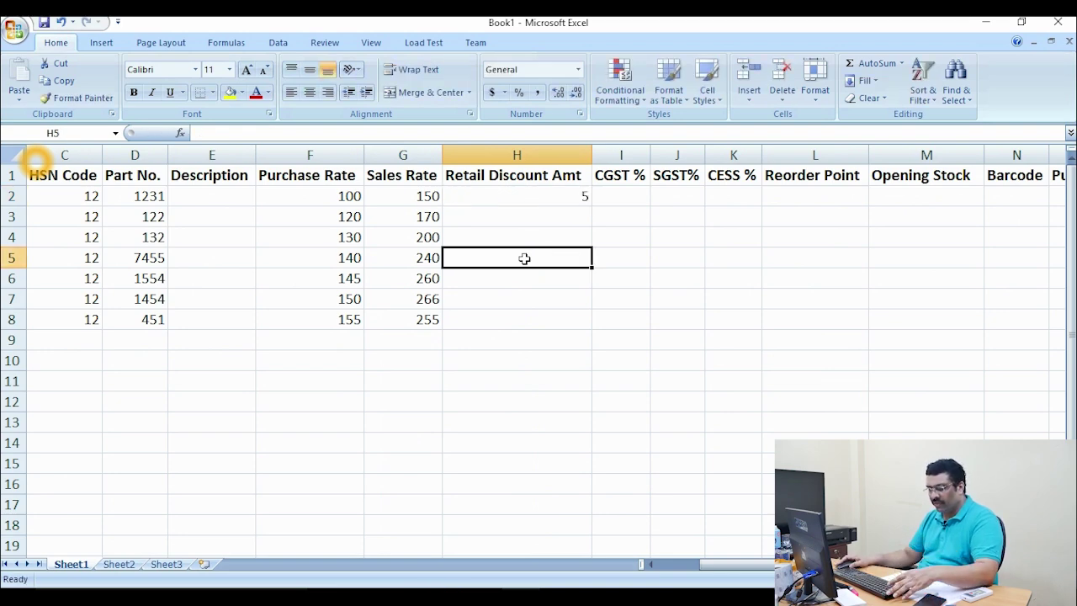
left_click(414, 195)
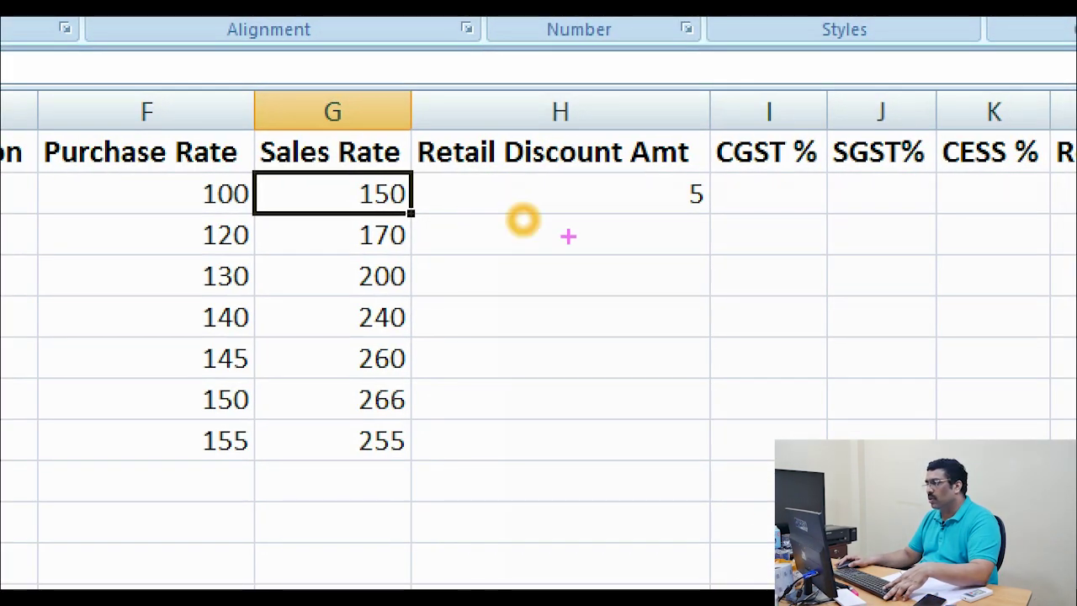
left_click_drag(650, 159, 714, 217)
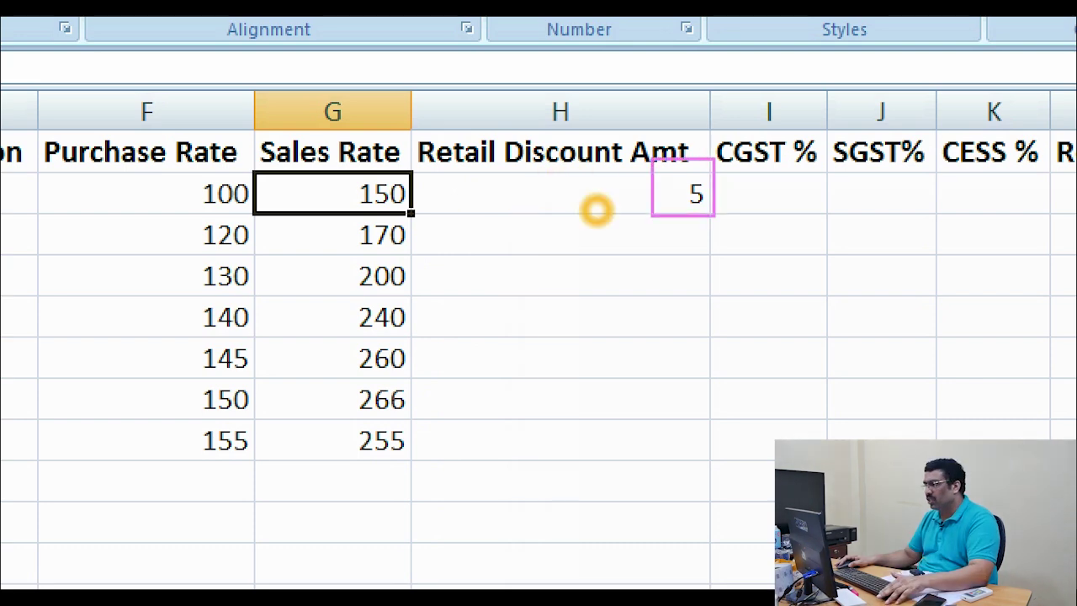
- Enter the retail discount amounts 5, 10 and 15 in cells H3 to H5
left_click(697, 246)
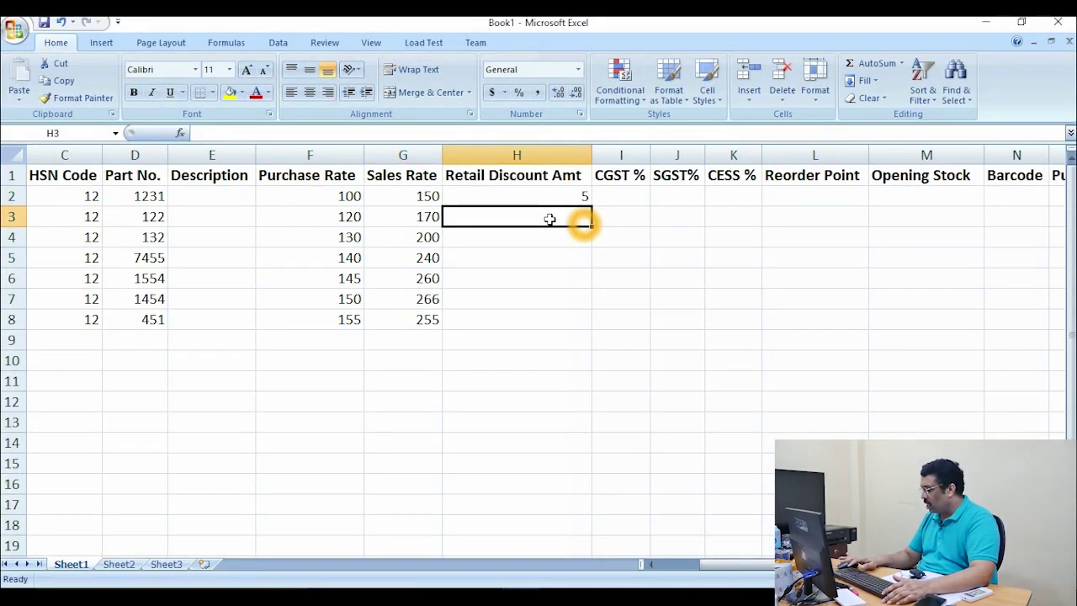
type("5")
key("Return")
type("10")
key("Return")
type("15")
key("Return")
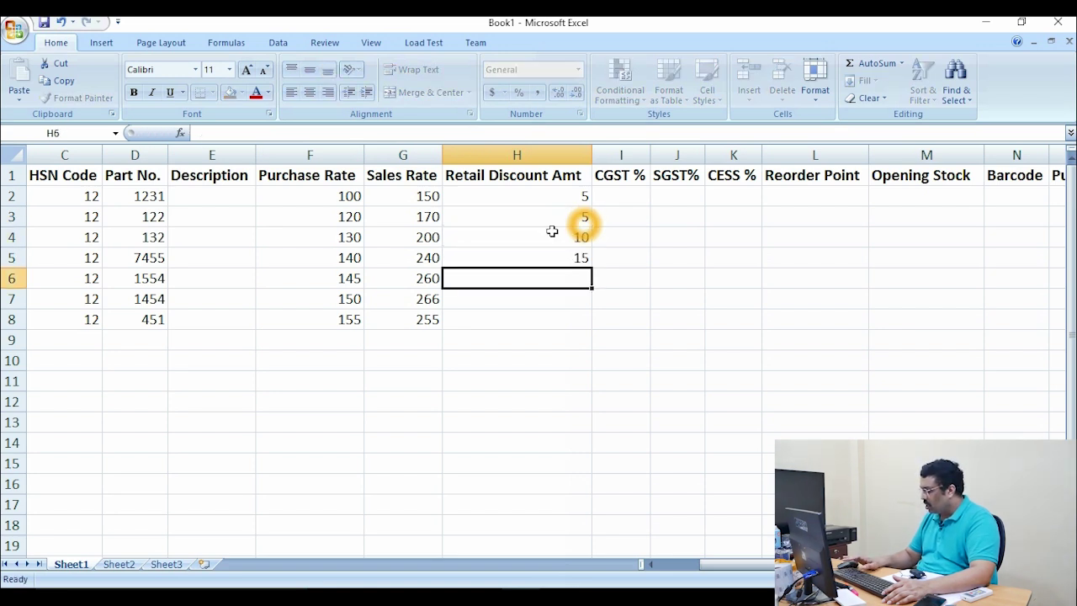
- Enter the retail discount amounts 5, 8 and 10 in cells H6 to H8
type("5")
key("Return")
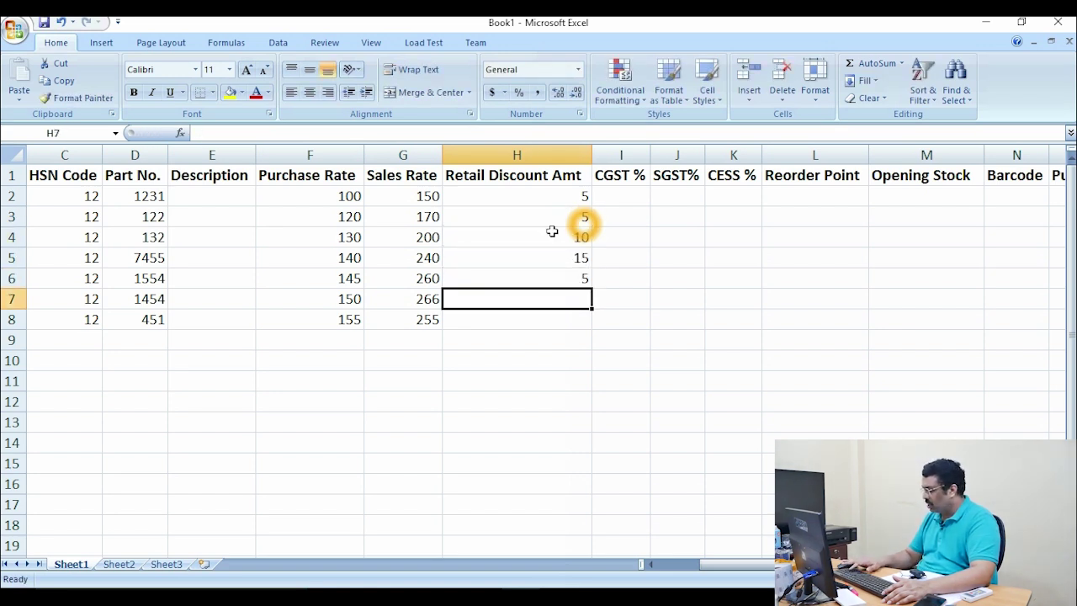
type("8")
key("Return")
type("10")
key("Return")
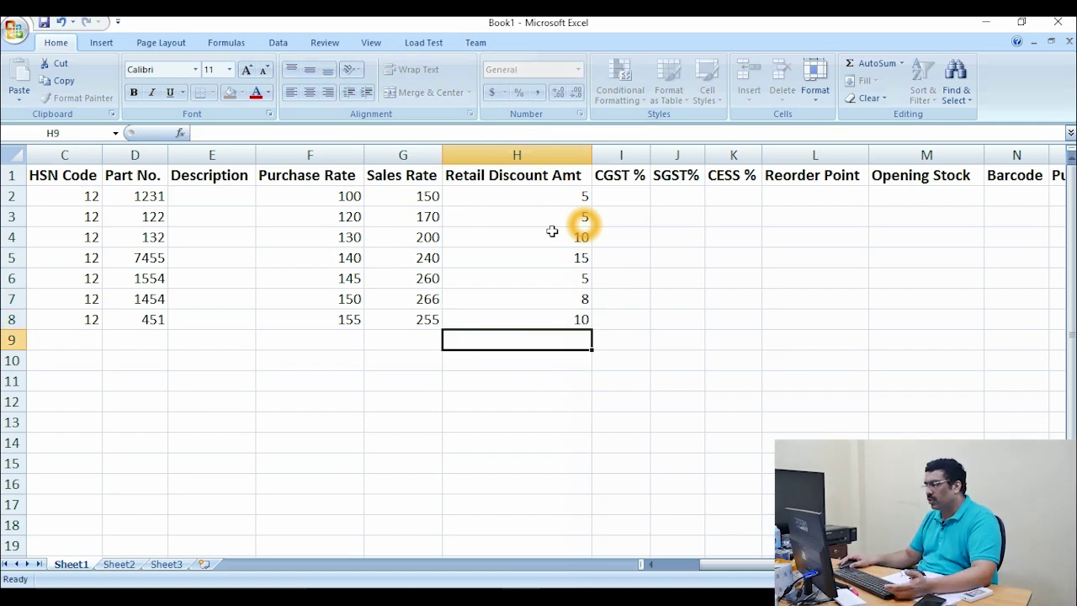
- Enter 9 as the CGST % in cell I2 and 9 as the SGST % in cell J2
left_click_drag(657, 564, 685, 565)
left_click(355, 419)
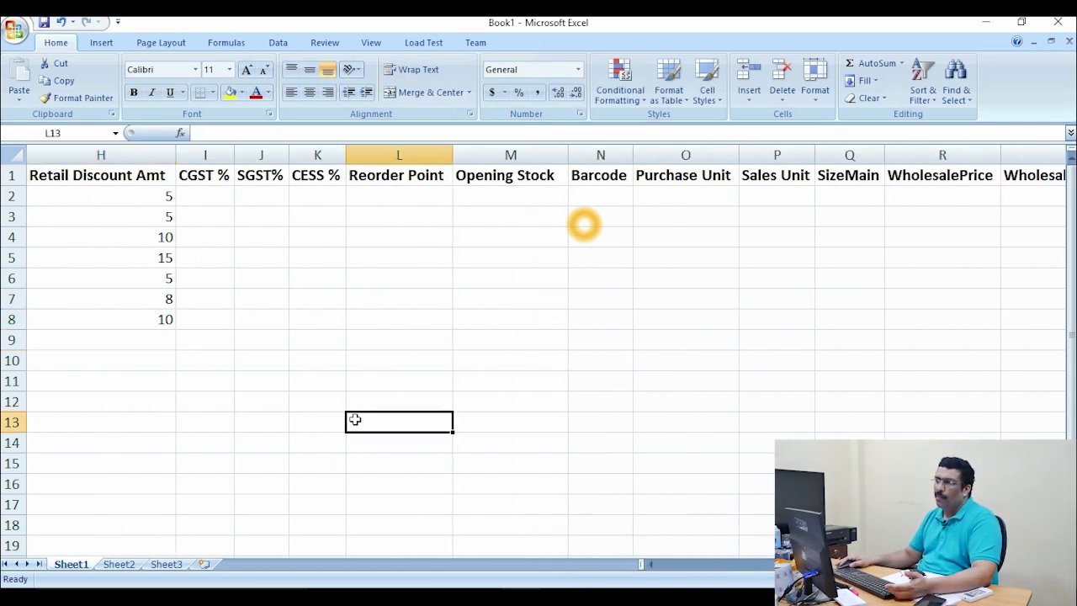
left_click(203, 201)
left_click_drag(326, 214, 330, 202)
left_click(215, 199)
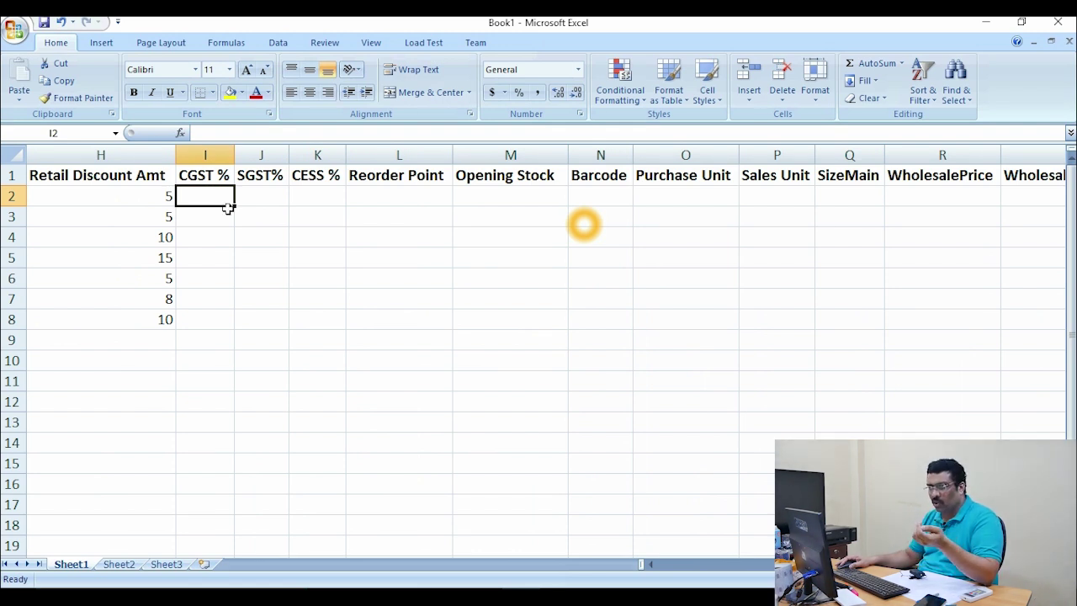
left_click(253, 197)
left_click(312, 194)
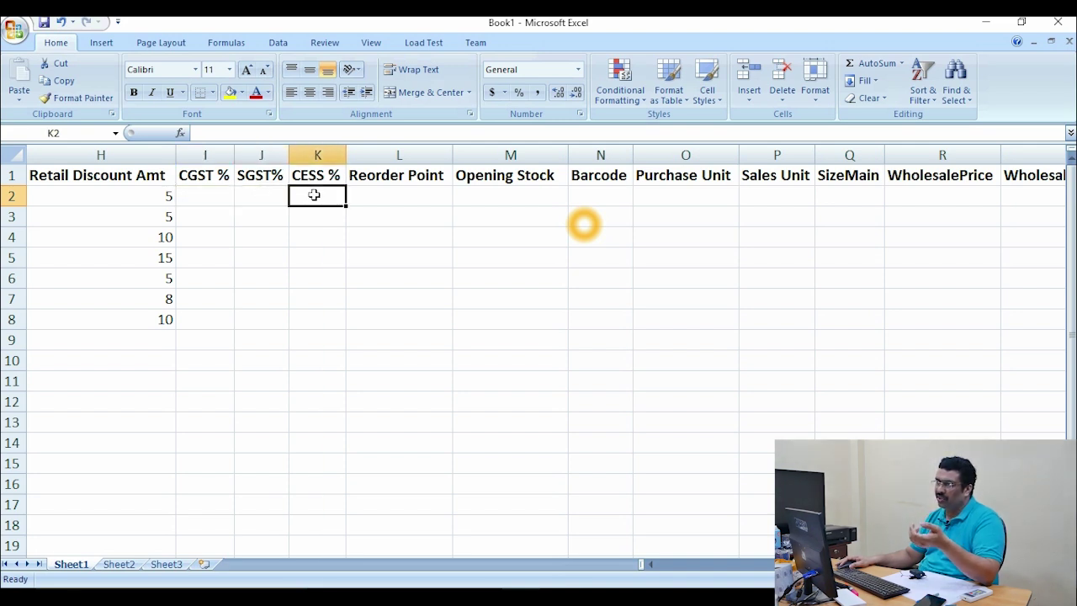
left_click(210, 197)
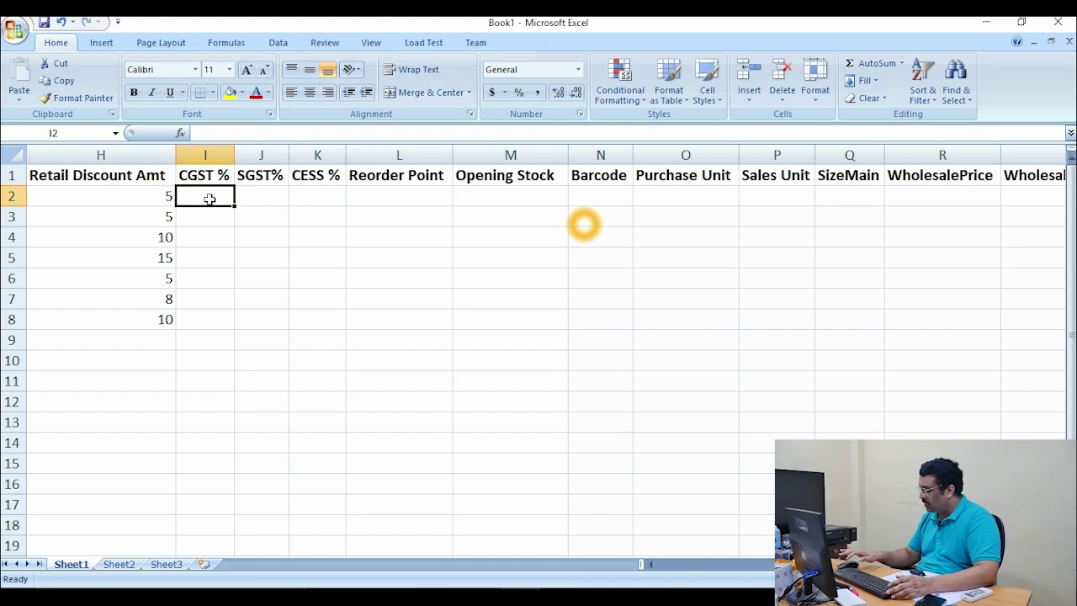
type("9")
key("Tab")
type("9")
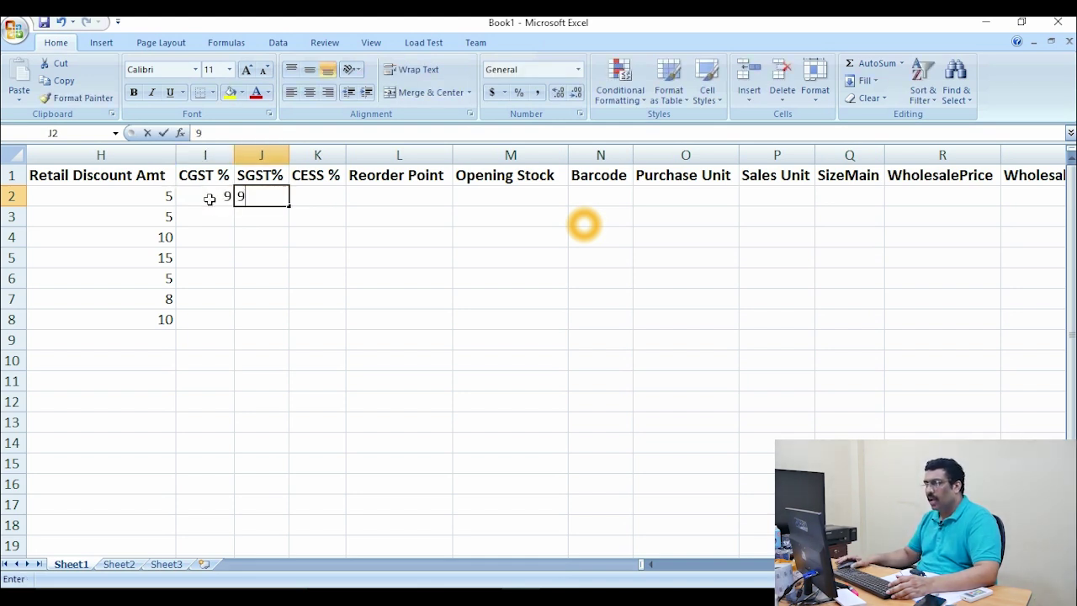
key("Return")
- Enter 0 as the CESS % in cell K2 and fill the tax values of I2 to K2 down to row 8
left_click(324, 196)
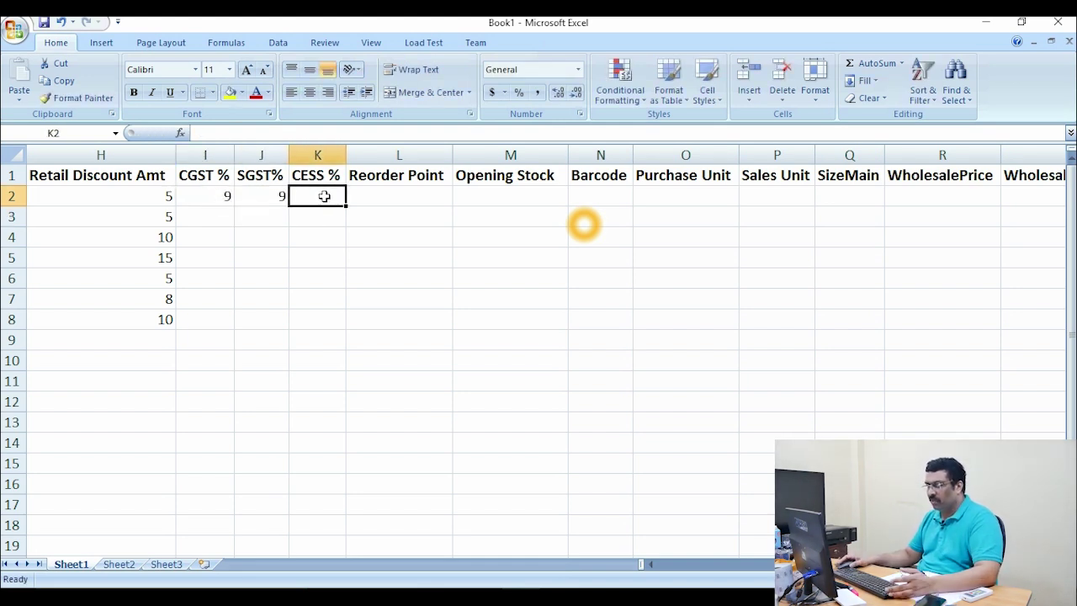
type("0")
left_click(320, 252)
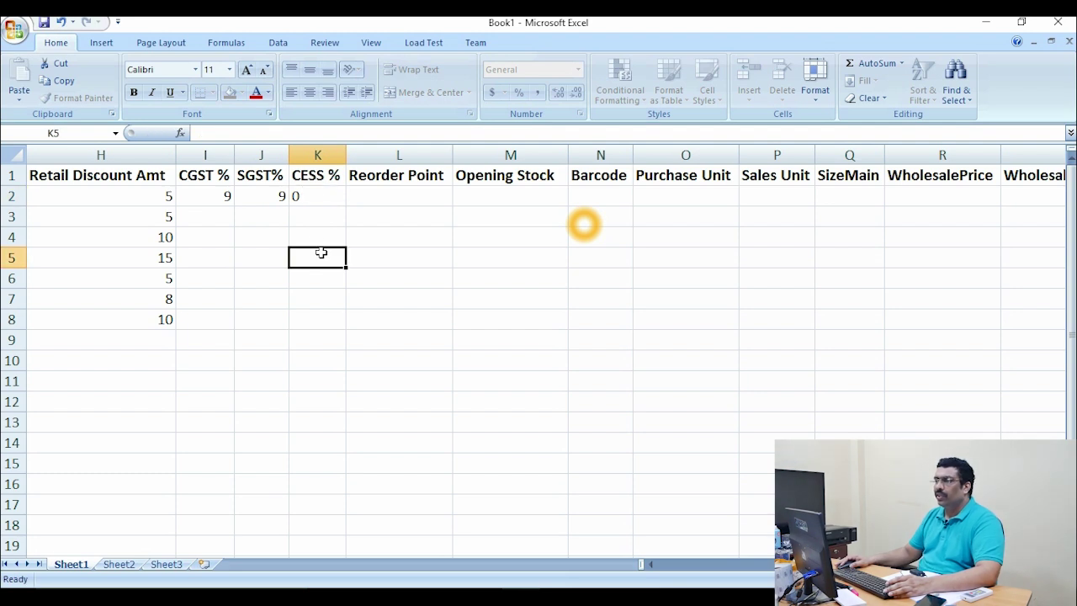
left_click(203, 196)
left_click_drag(203, 196, 344, 321)
left_click(440, 273)
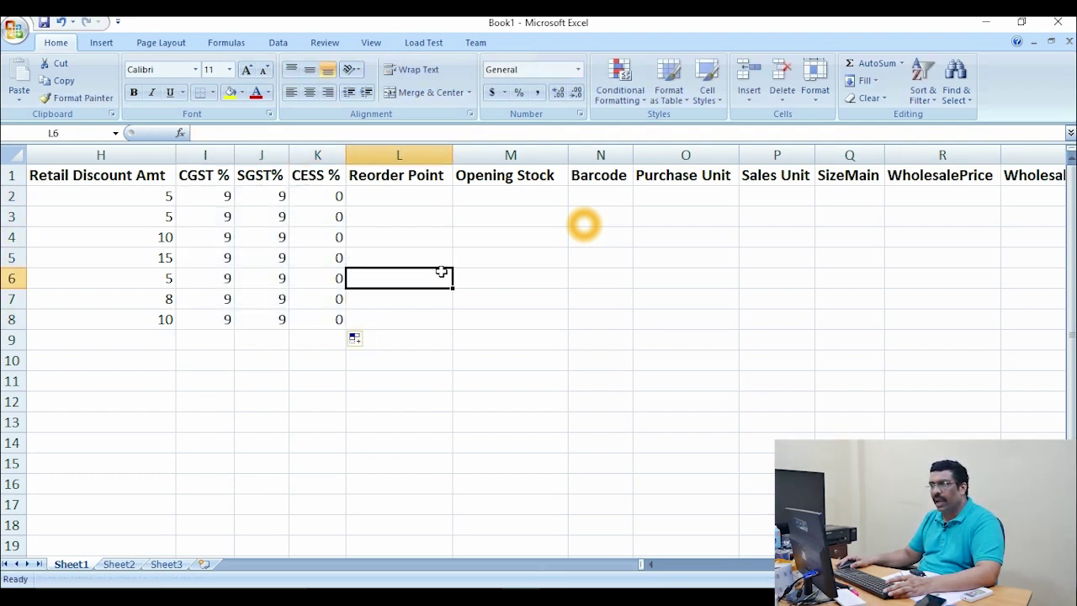
- Set the CGST % and SGST % in cells I2 and J2 to 0 and fill the tax values down to row 8
left_click(244, 212)
left_click(217, 197)
type("0")
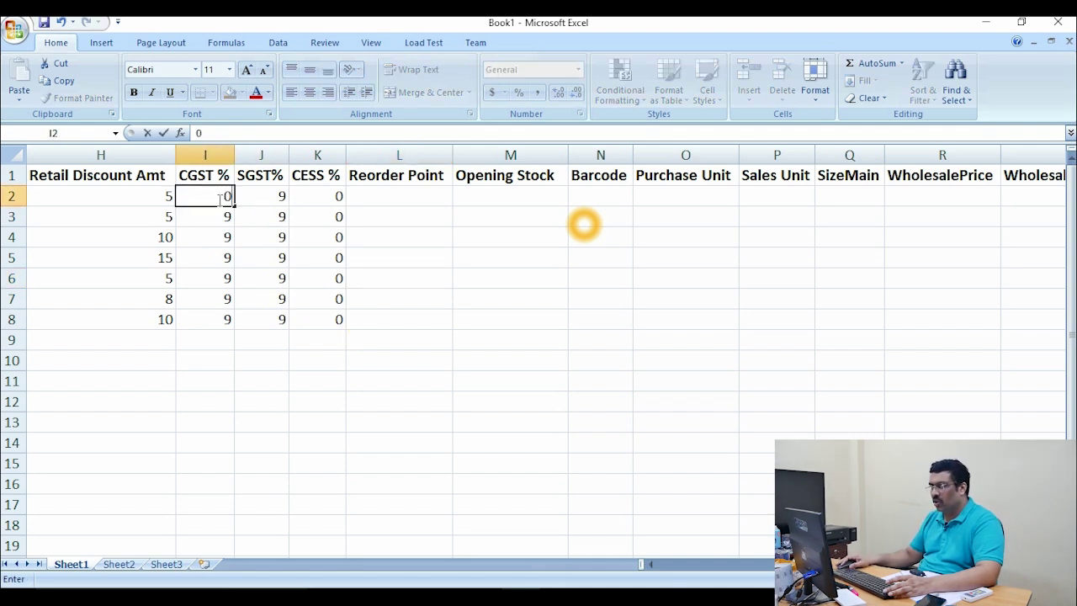
left_click(458, 259)
left_click(257, 202)
type("0")
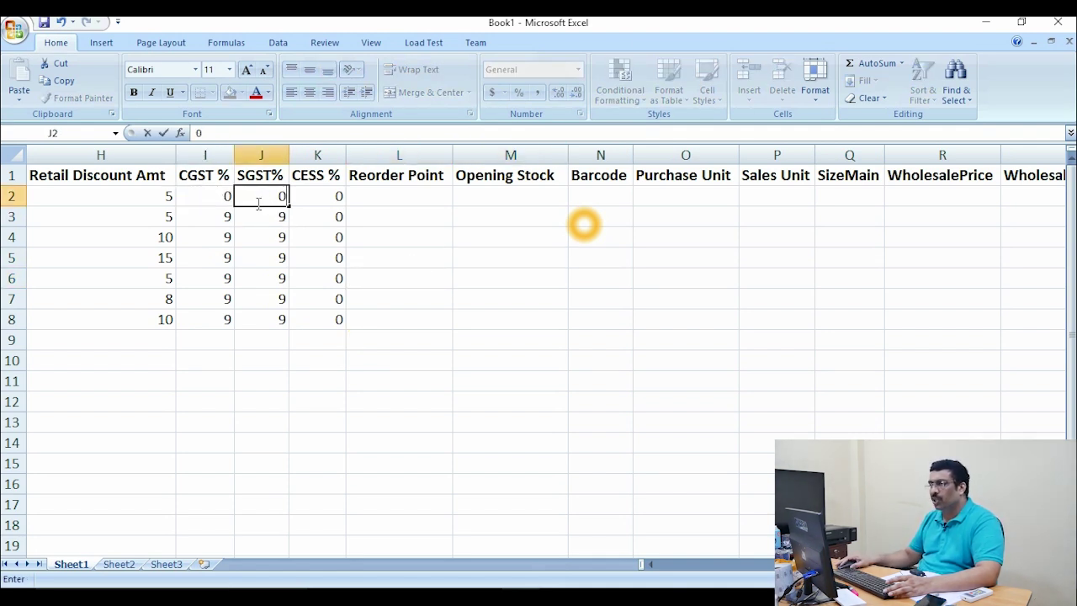
left_click_drag(411, 271, 373, 250)
left_click_drag(208, 202, 341, 321)
left_click(438, 319)
left_click(287, 218)
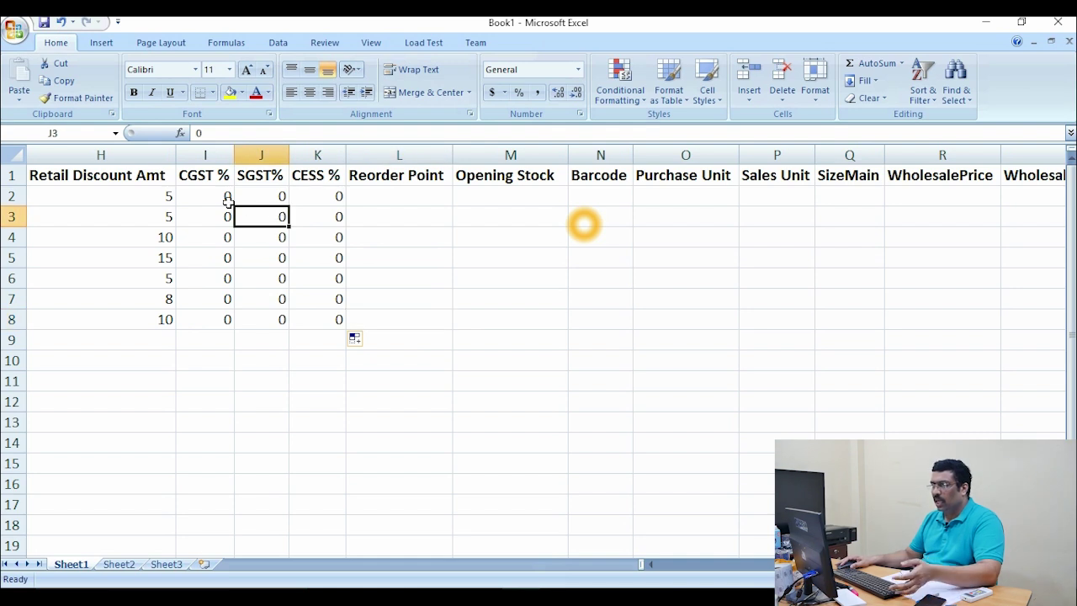
- Set the CGST % and SGST % in cells I2 and J2 to 9 and fill both down to row 8
left_click(203, 195)
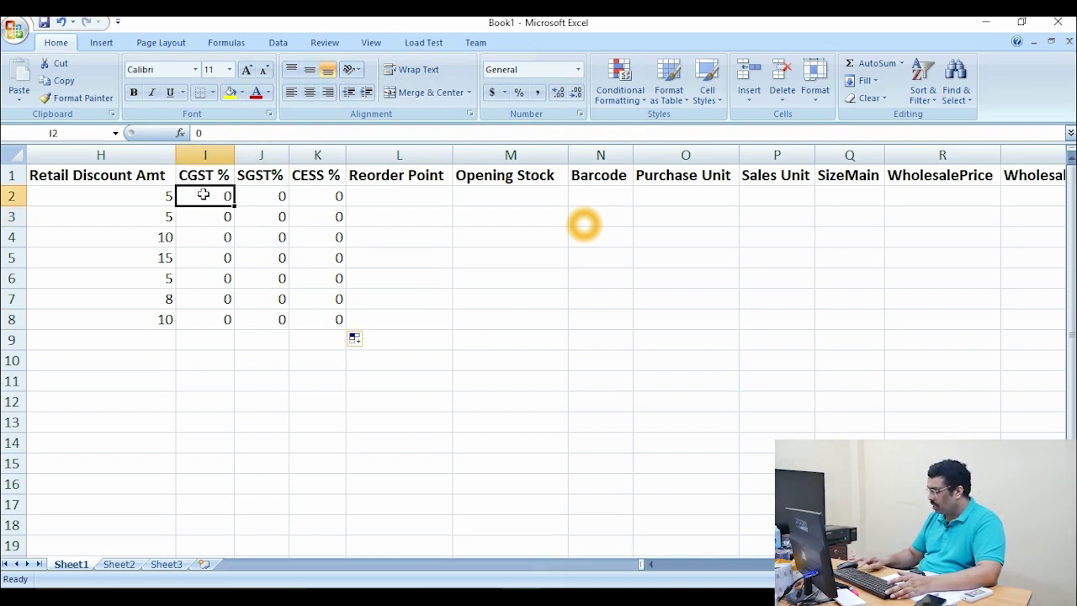
type("9")
key("Tab")
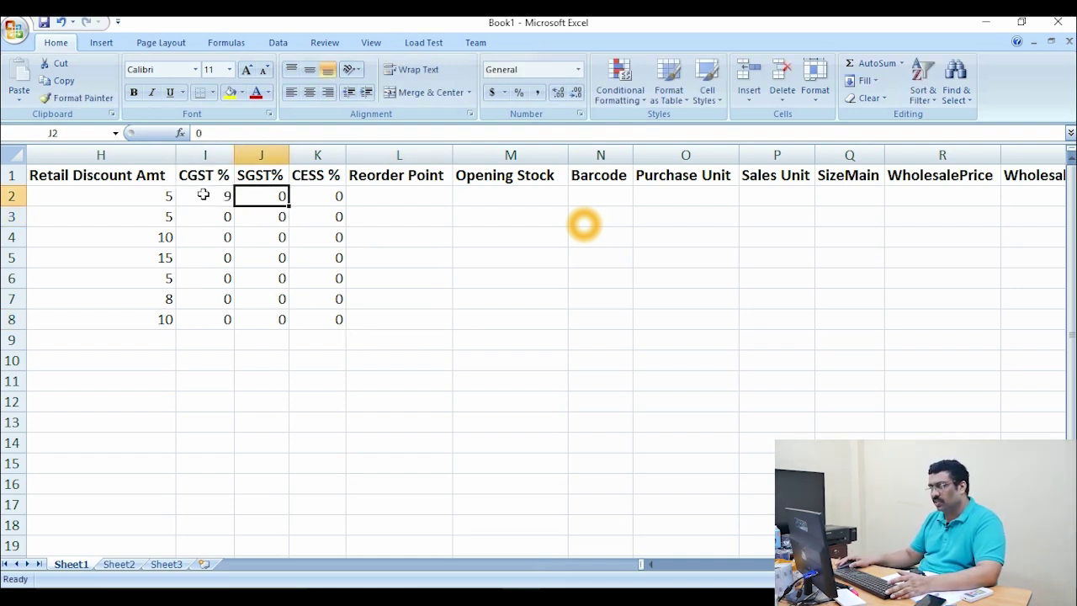
type("9")
left_click(389, 298)
left_click_drag(212, 198, 301, 328)
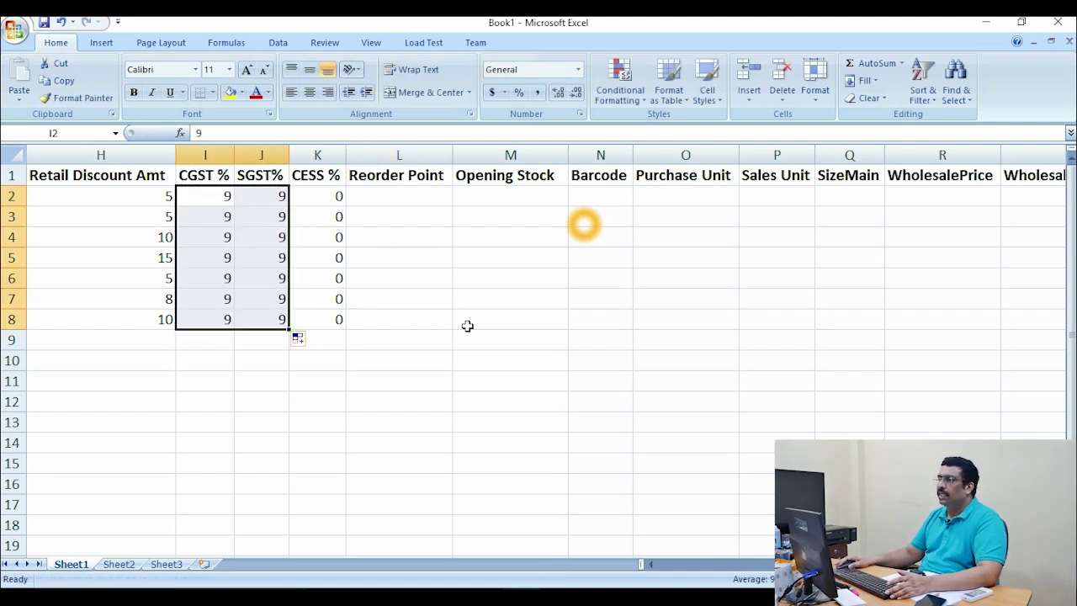
left_click(455, 329)
- Enter the opening stock values 100, 150 and 200 in cells M2 to M4
left_click(417, 196)
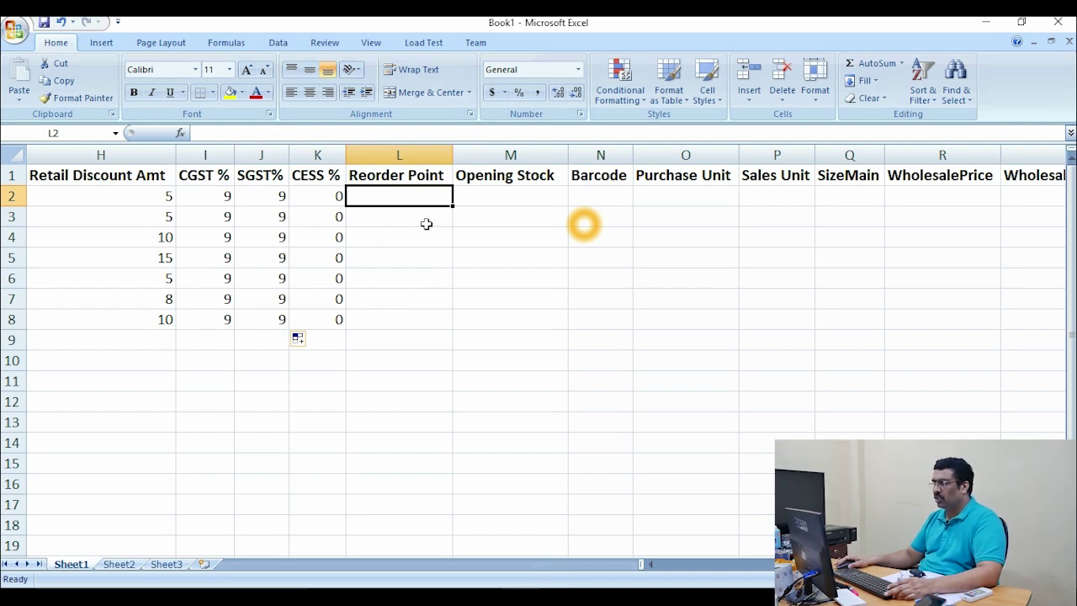
left_click(504, 202)
type("100")
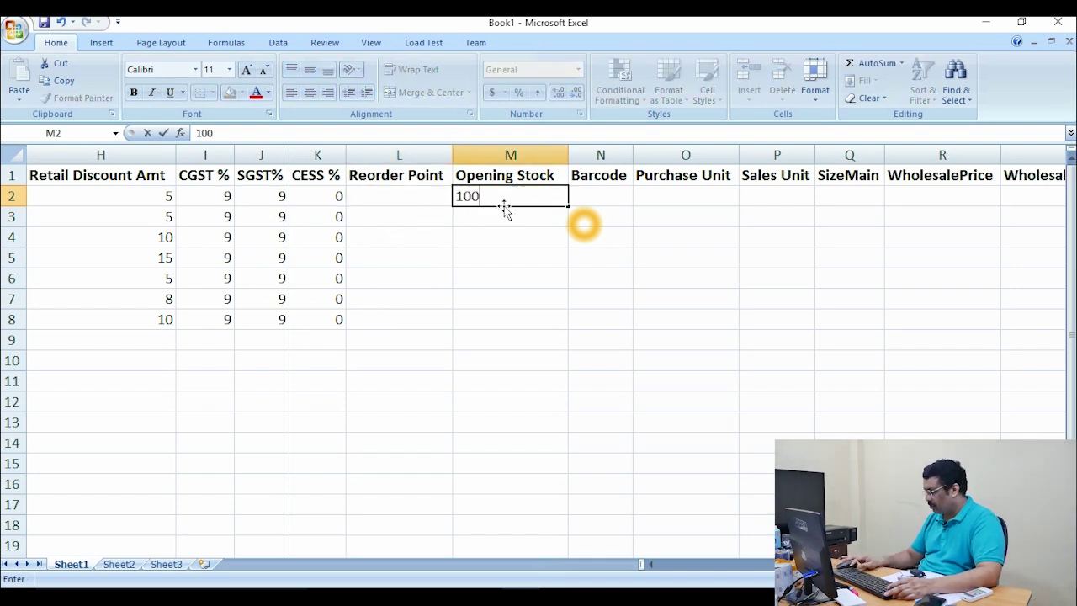
key("Return")
type("150")
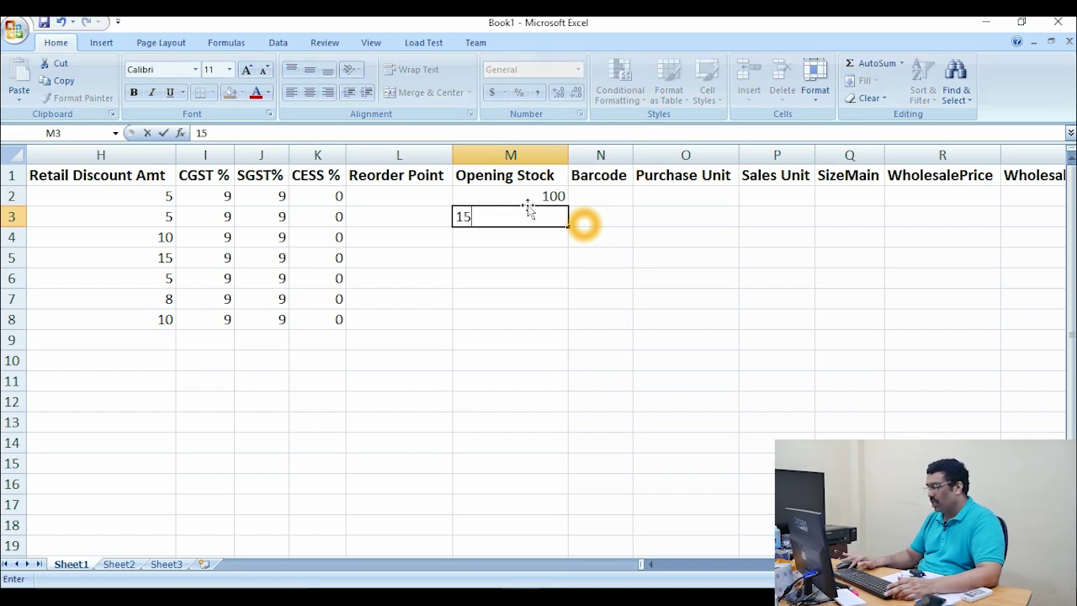
key("Return")
type("200")
key("Return")
- Enter the opening stock values 250, 300, 350 and 375 in cells M5 to M8
type("250")
key("Return")
type("300")
key("Return")
type("350")
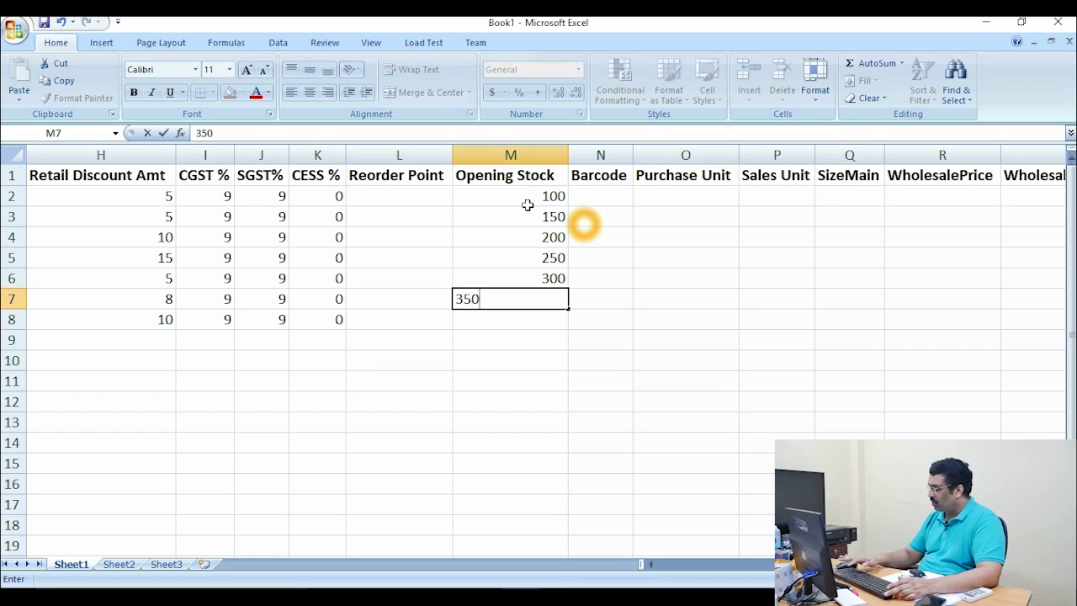
key("Return")
type("375")
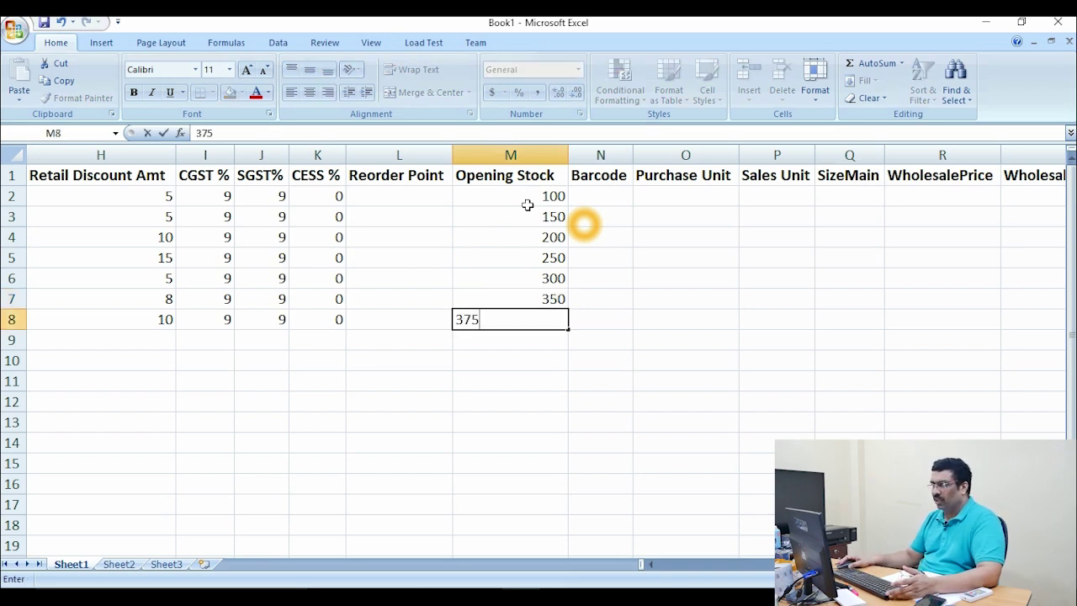
left_click(542, 364)
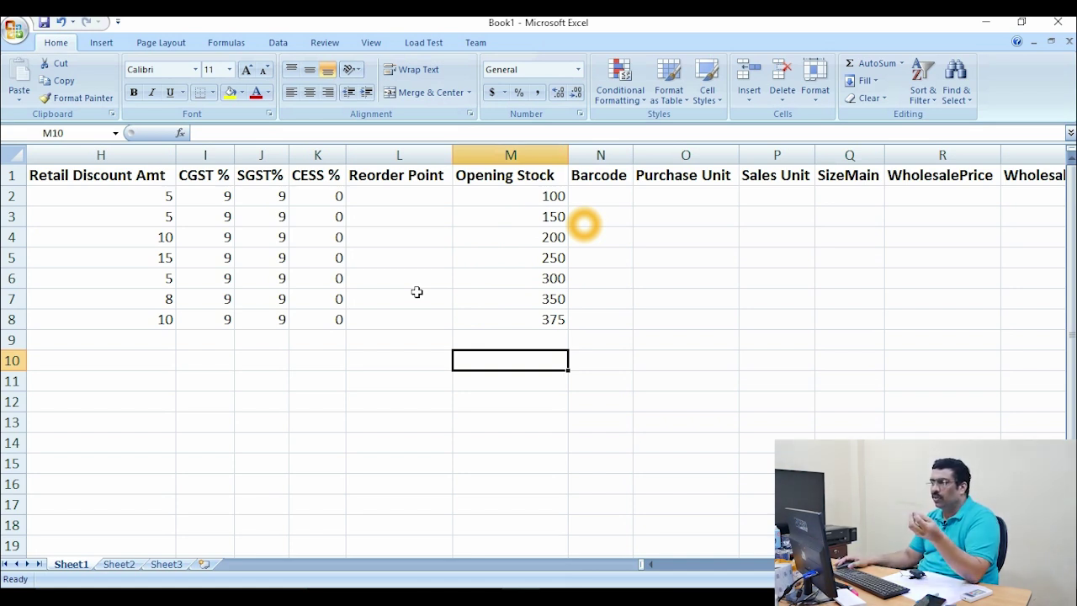
- Enter the reorder point values 5, 10 and 15 in cells L2 to L4
left_click(415, 191)
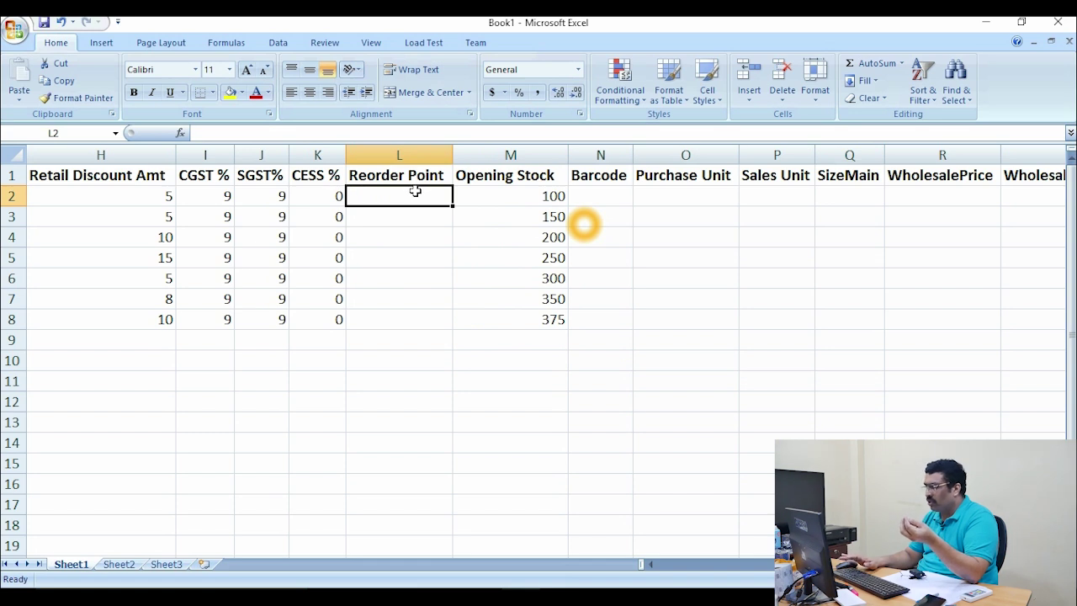
type("5")
key("Return")
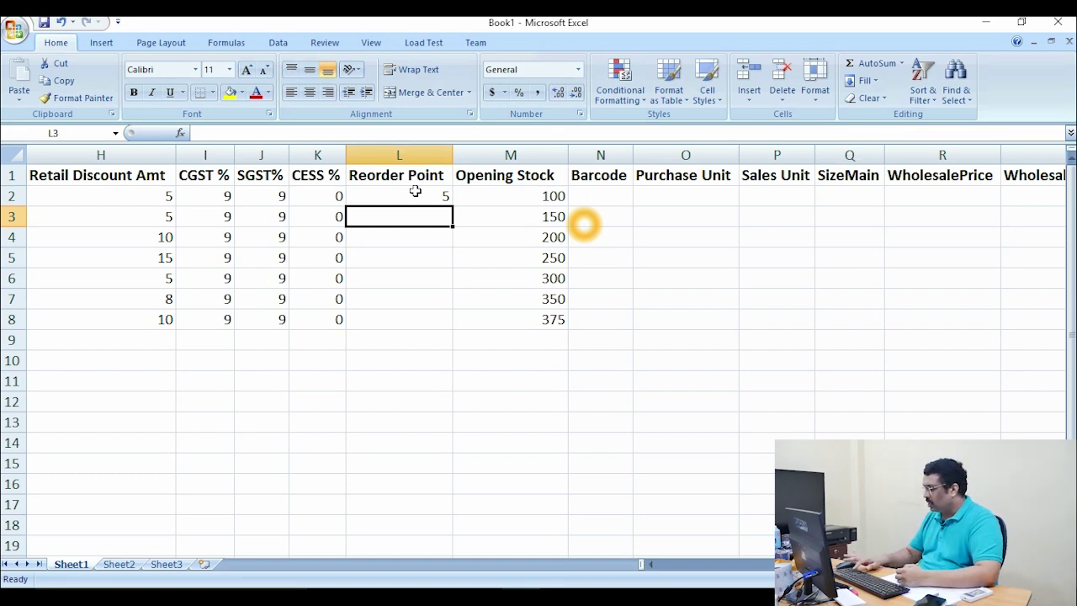
type("10")
key("Return")
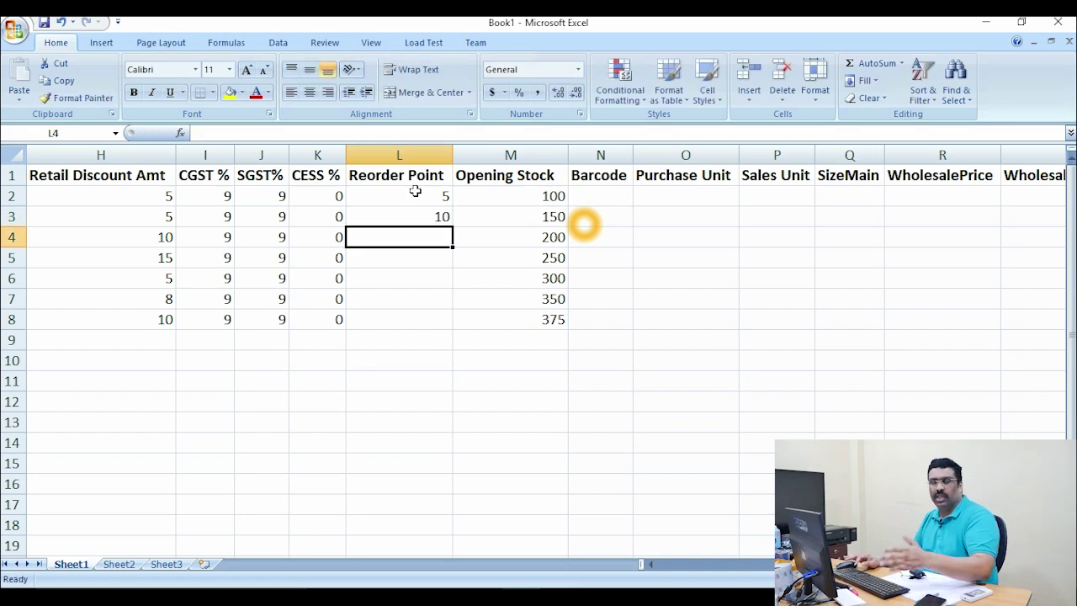
type("15")
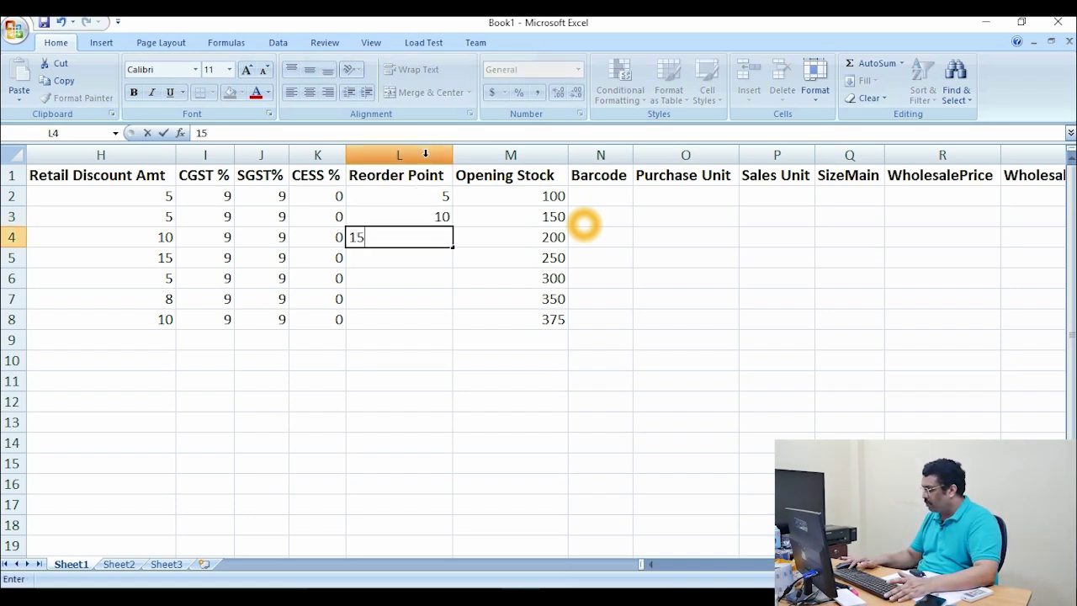
key("Return")
- Enter the reorder point values 12, 10, 11 and 10 in cells L5 to L8
type("12")
key("Return")
type("10")
key("Return")
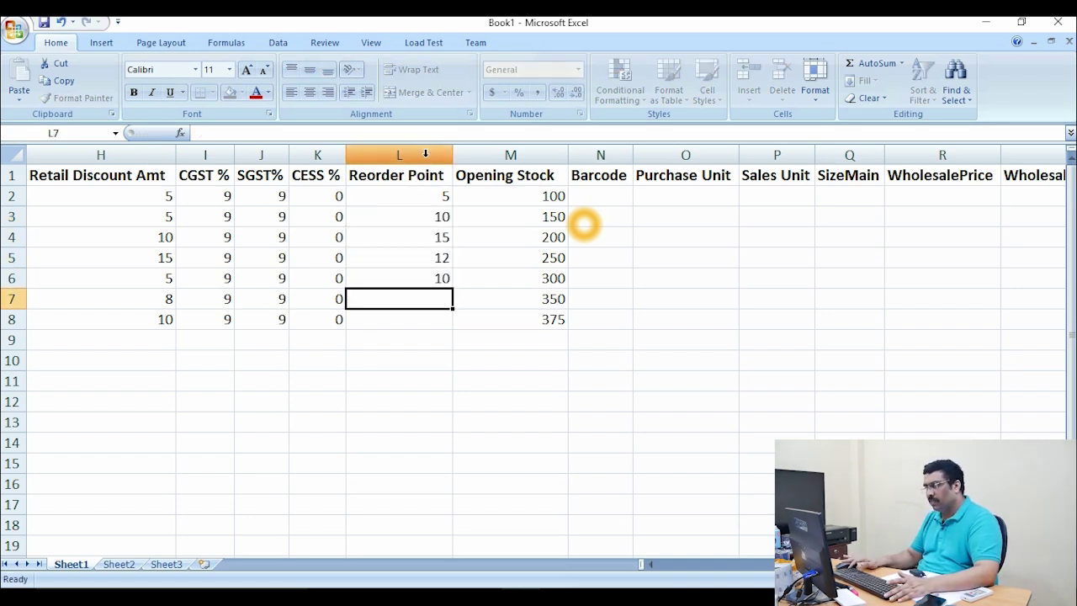
type("11")
key("Return")
type("10")
key("Return")
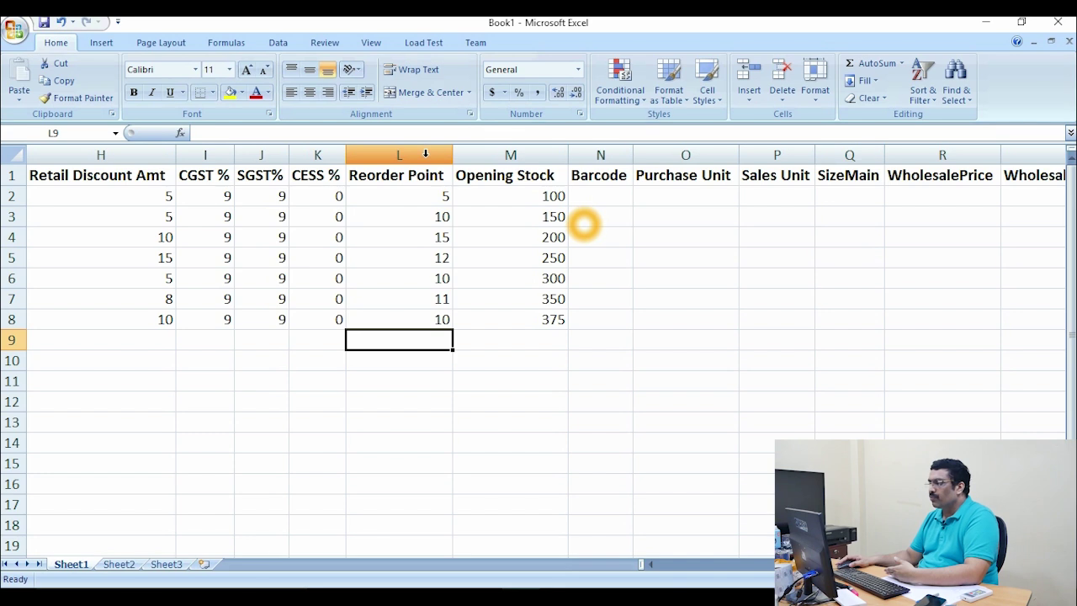
left_click(538, 370)
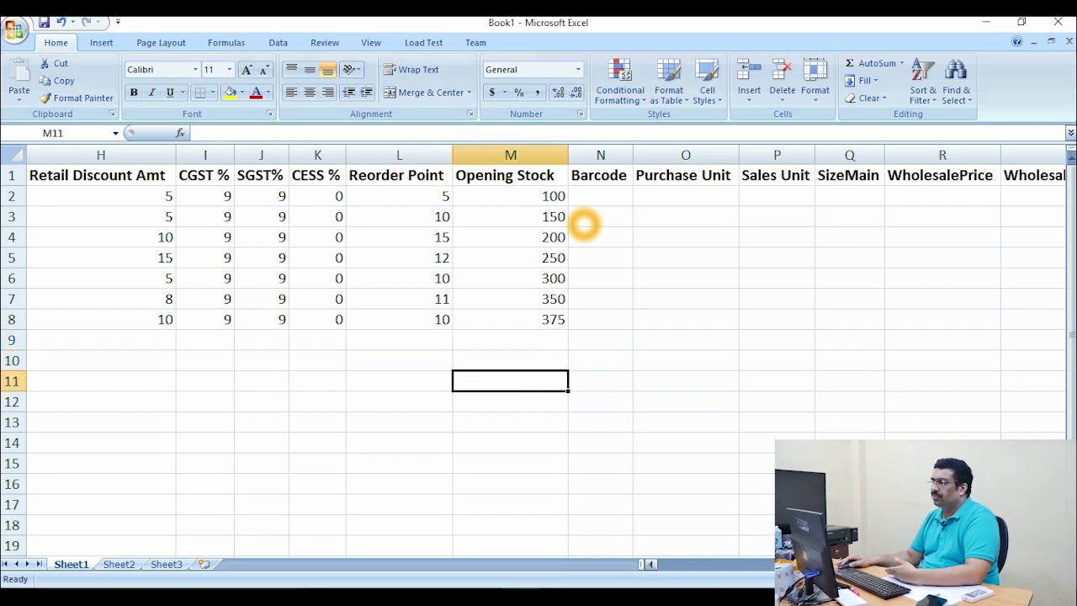
- Widen the Barcode column (N) and select cell N2 for the first barcode
left_click_drag(641, 564, 649, 564)
left_click(486, 341)
left_click_drag(483, 156, 539, 156)
left_click(503, 196)
left_click_drag(653, 564, 807, 579)
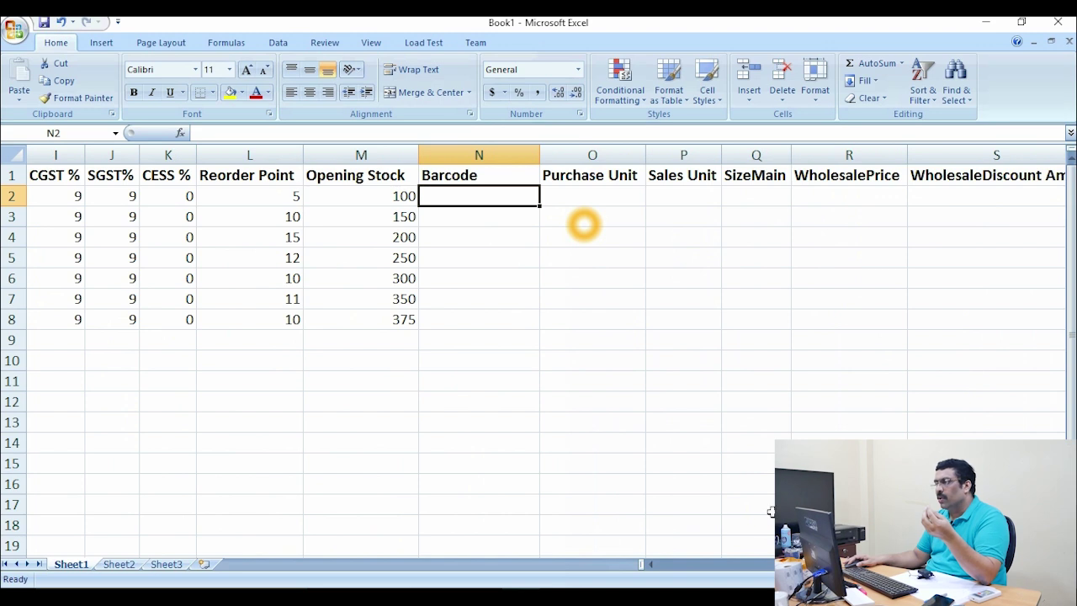
left_click(668, 416)
left_click(459, 200)
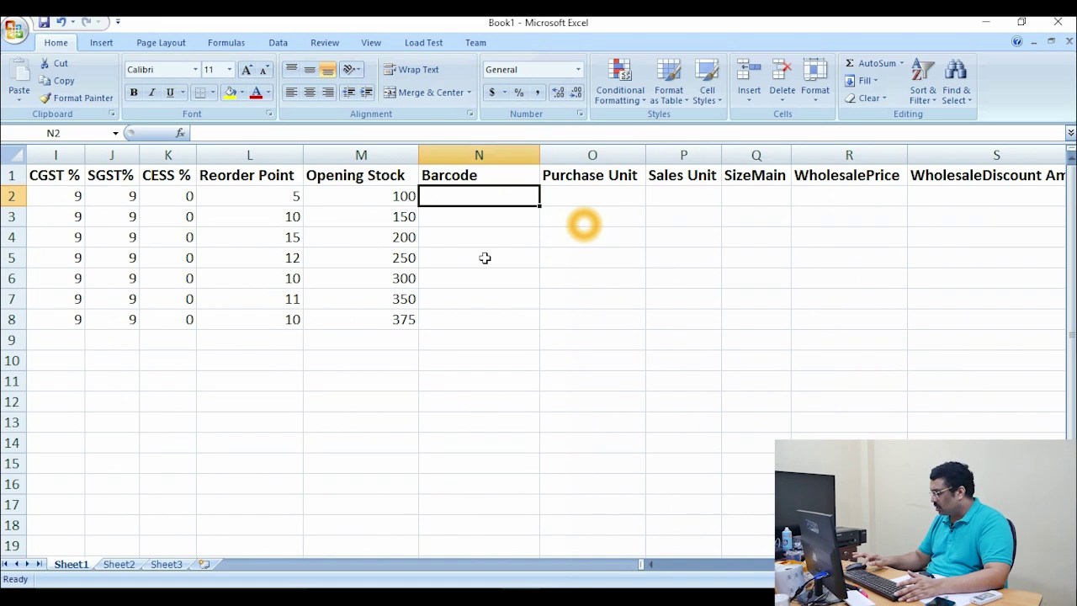
type("100")
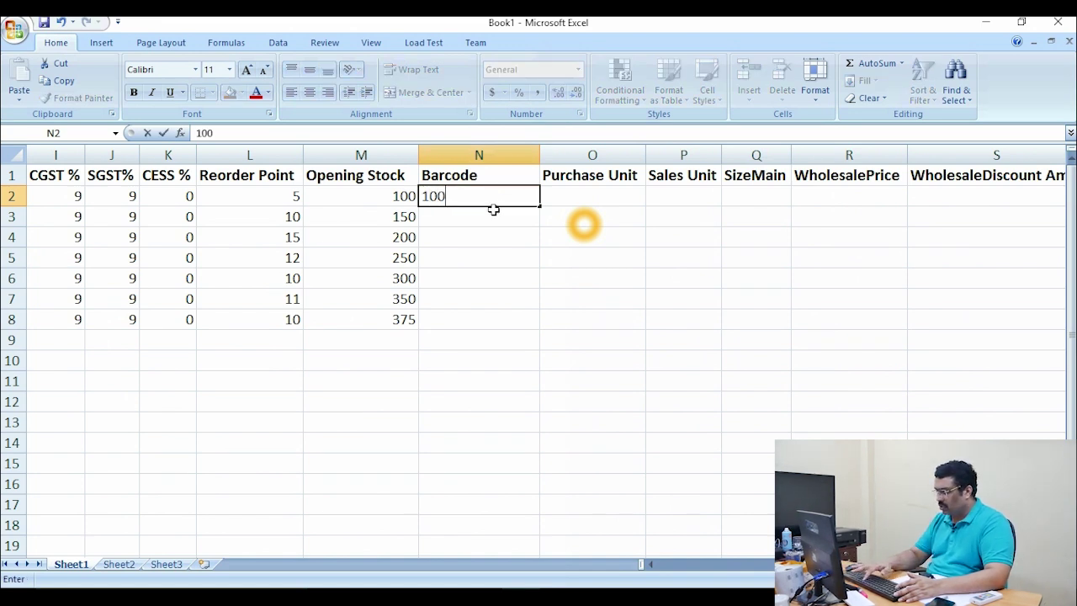
key("BackSpace")
key("BackSpace")
key("BackSpace")
type("iugus")
key("BackSpace")
key("BackSpace")
key("BackSpace")
key("BackSpace")
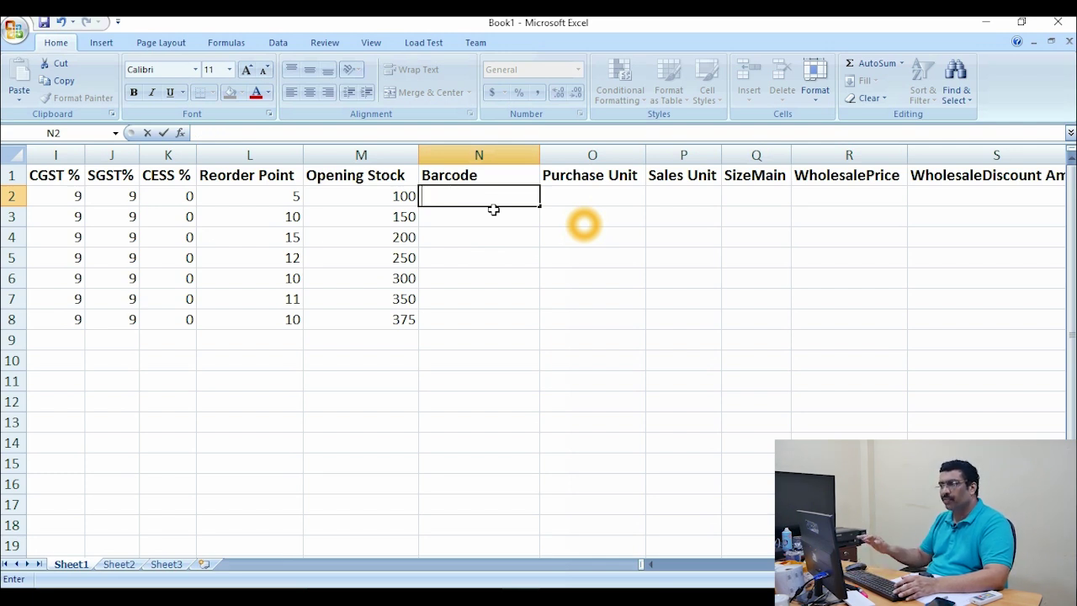
- Enter the barcode 5146461 in cell N2 and 1001 in cell N3
type("5146461")
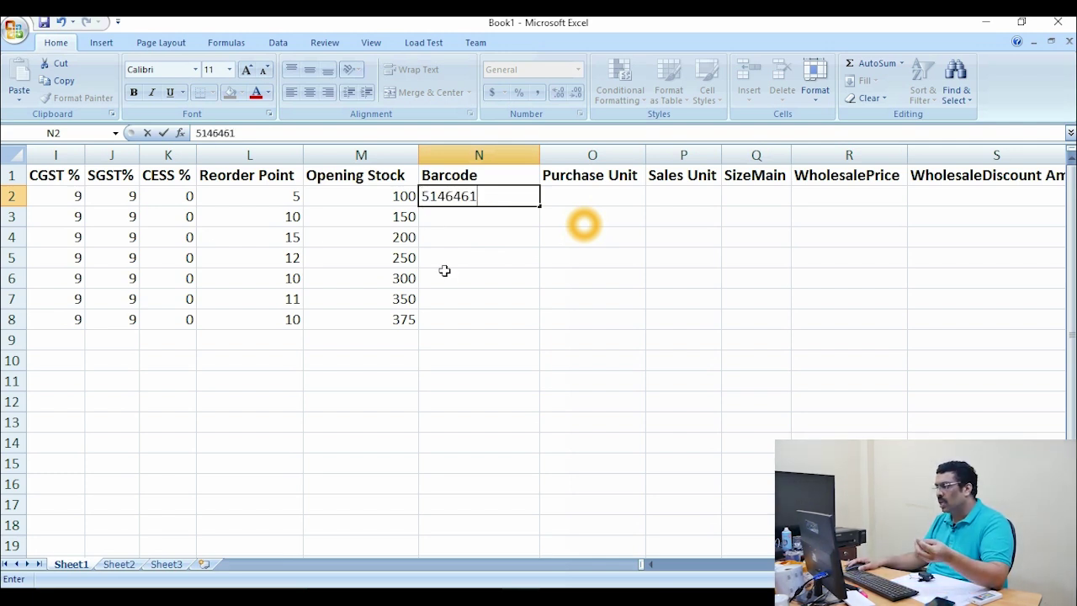
left_click(481, 222)
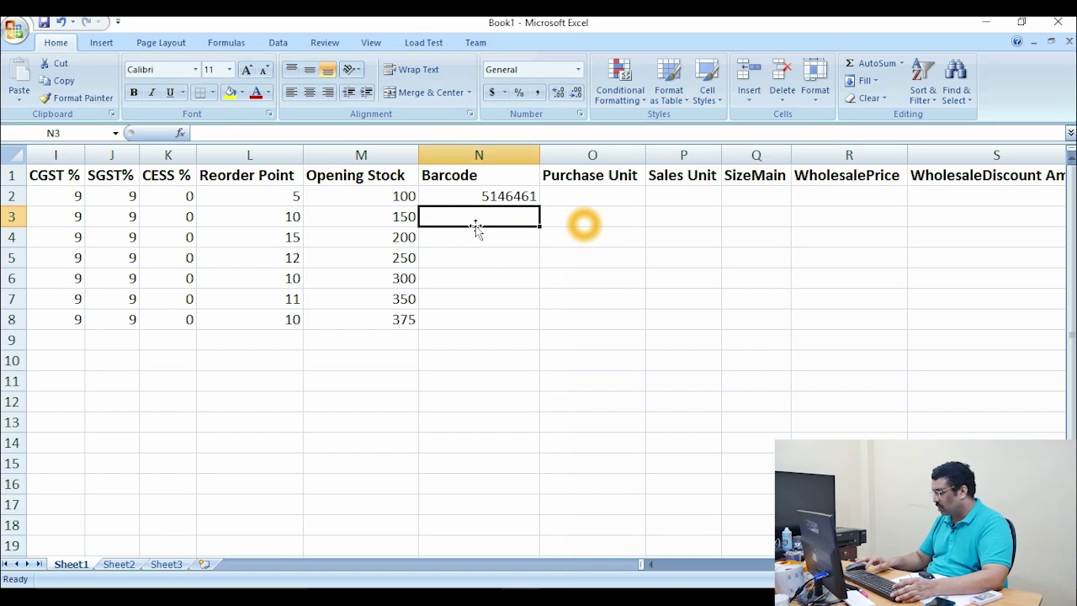
type("1000")
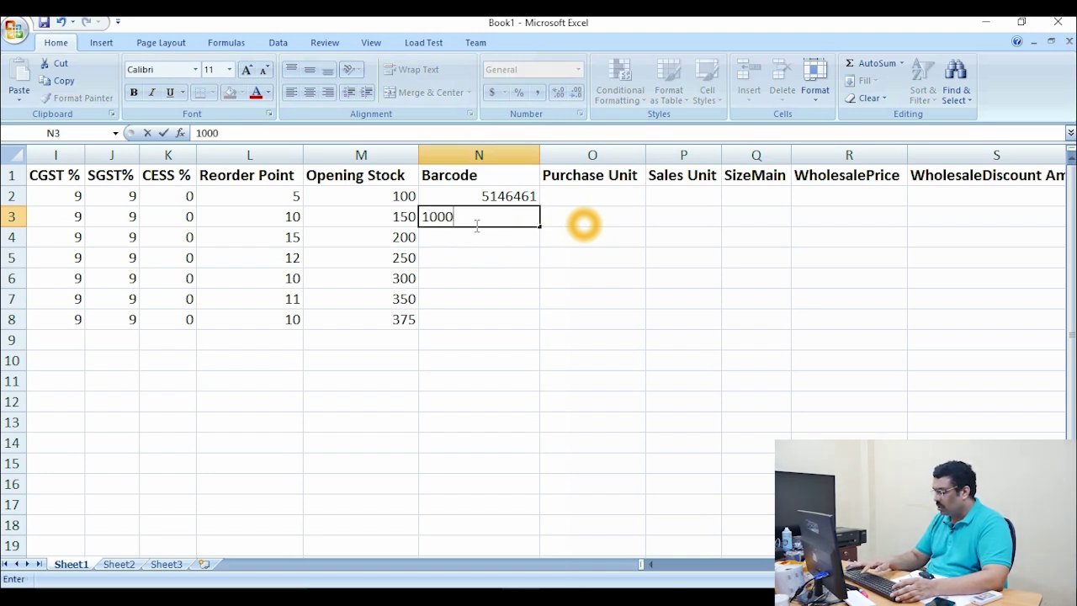
key("BackSpace")
type("1")
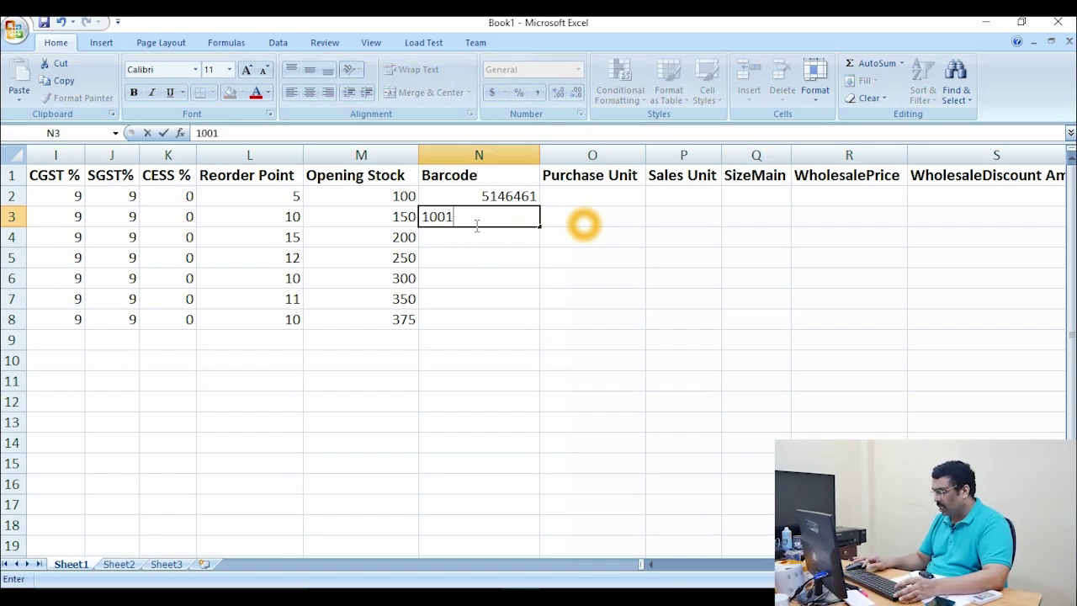
key("Return")
- Enter the barcode 1002 in cells N4 and N5
type("100")
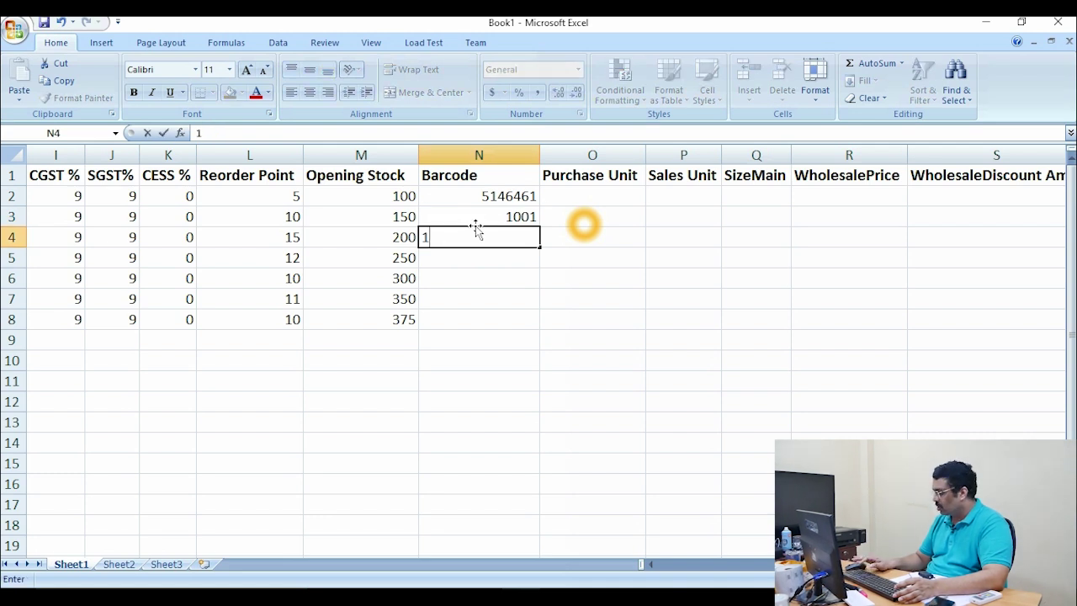
type("2")
key("Return")
type("100")
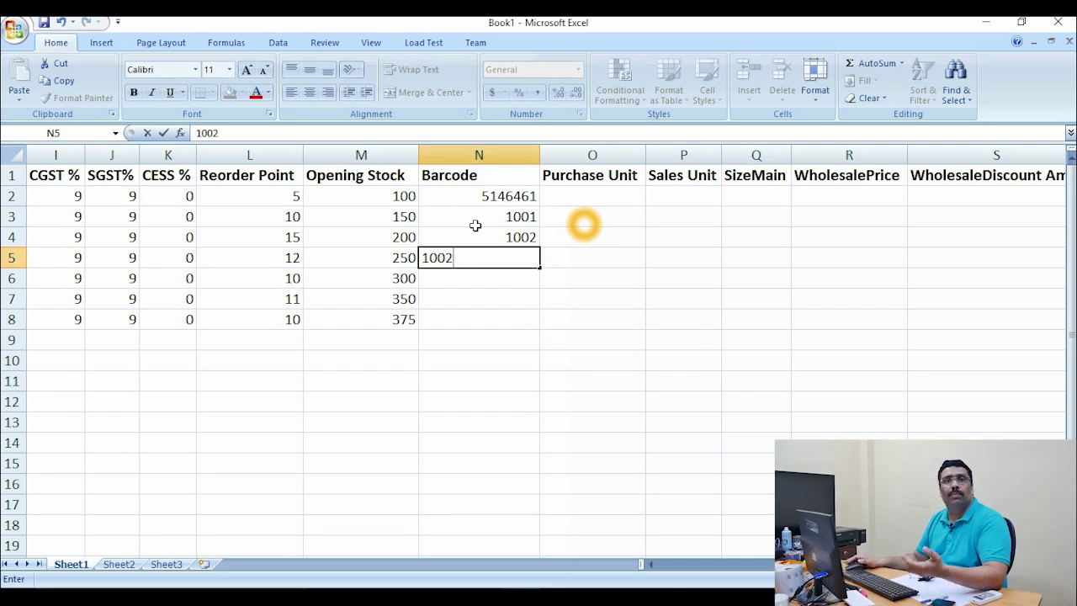
key("Return")
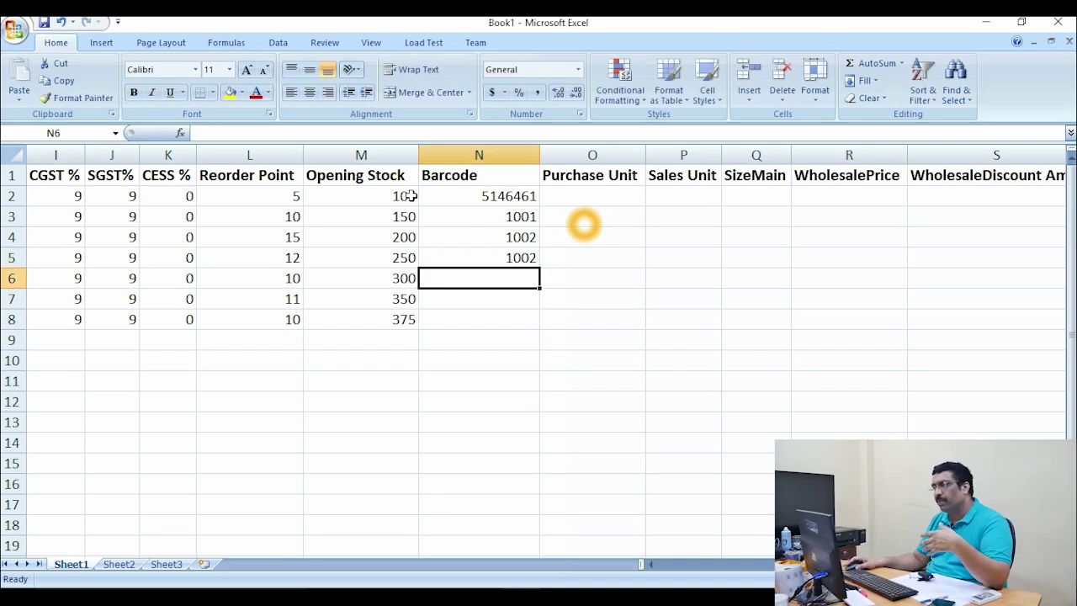
- Extend the barcode series 1001, 1002 from cells N3 and N4 down to row 8
left_click(503, 256)
left_click_drag(518, 216, 543, 330)
left_click(579, 255)
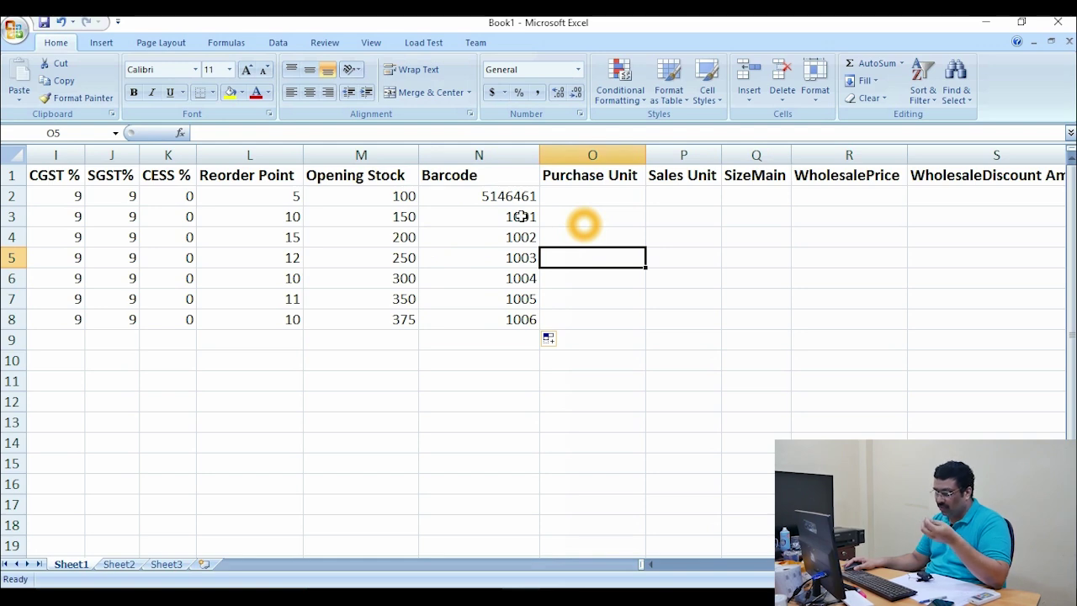
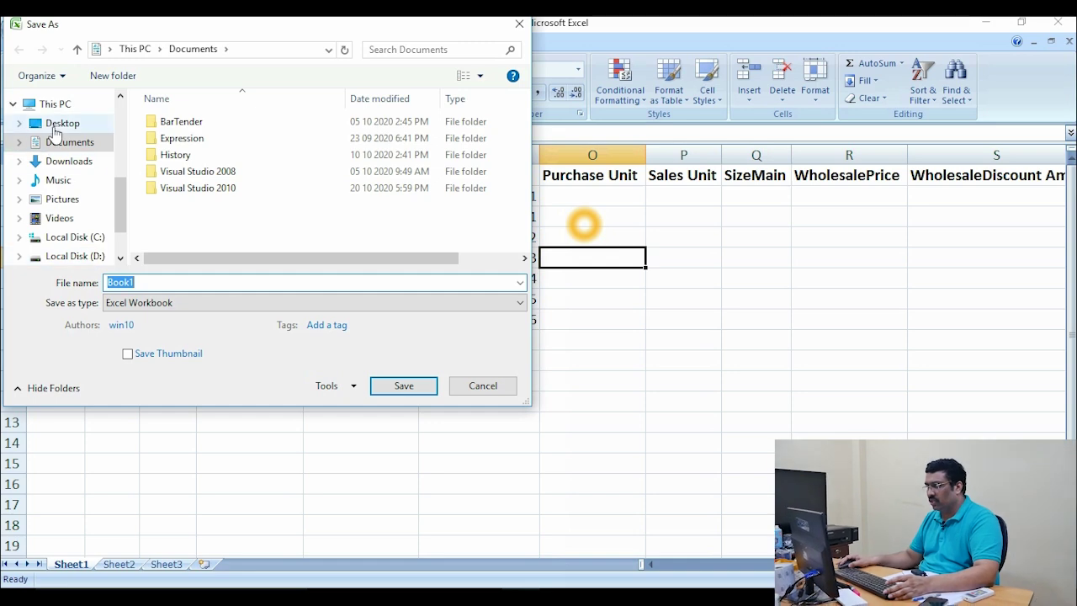
- Save the workbook under the file name Book1
left_click(396, 384)
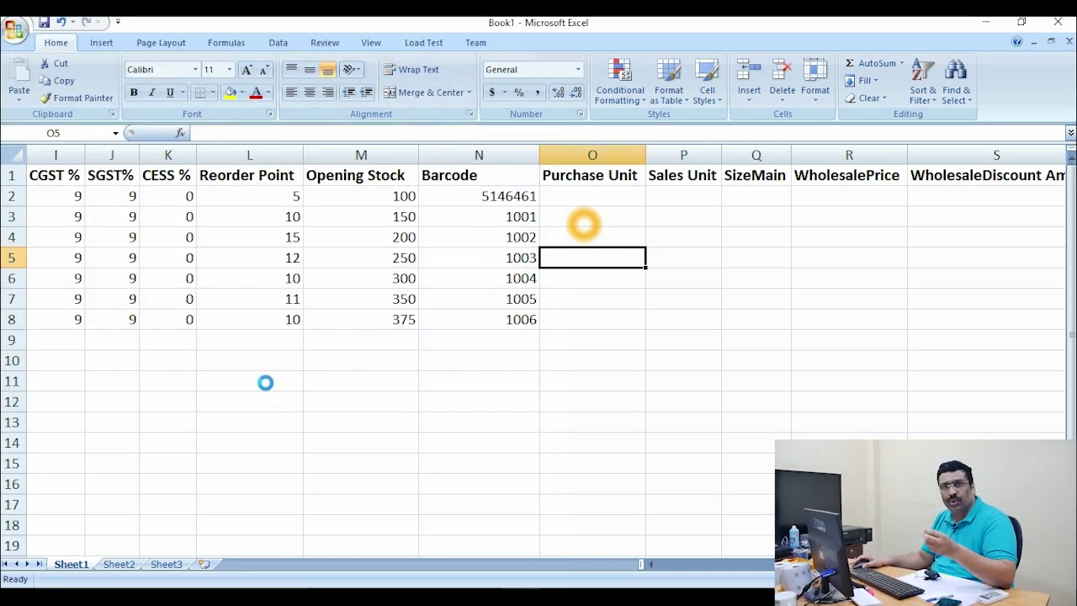
left_click(552, 356)
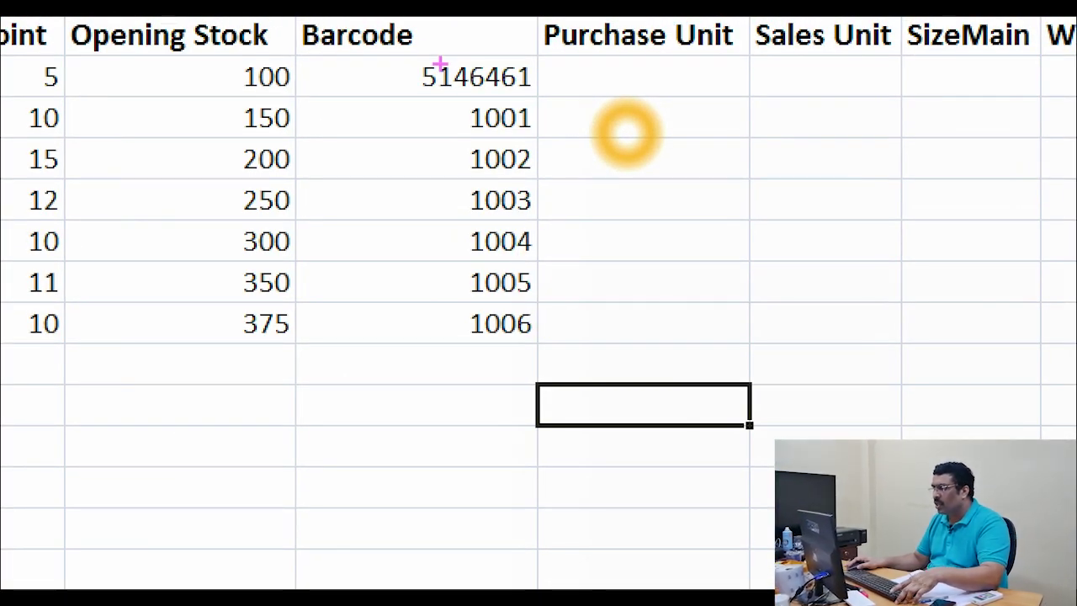
left_click_drag(409, 42, 534, 331)
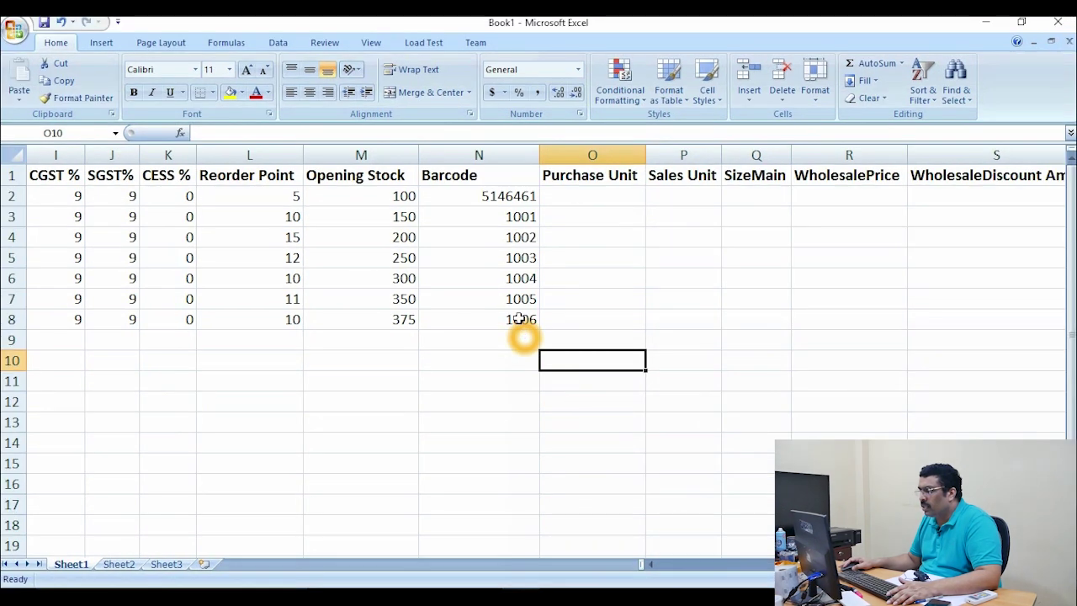
- Change the barcode in cell N8 to 1005 so that it duplicates the one in N7
left_click(520, 319)
left_click(251, 135)
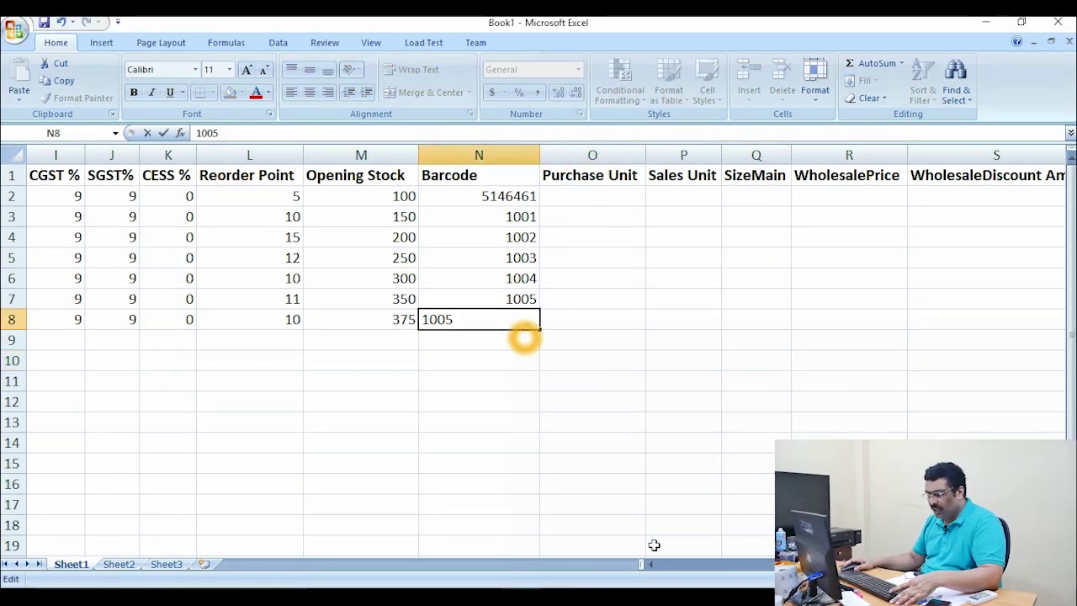
left_click(591, 440)
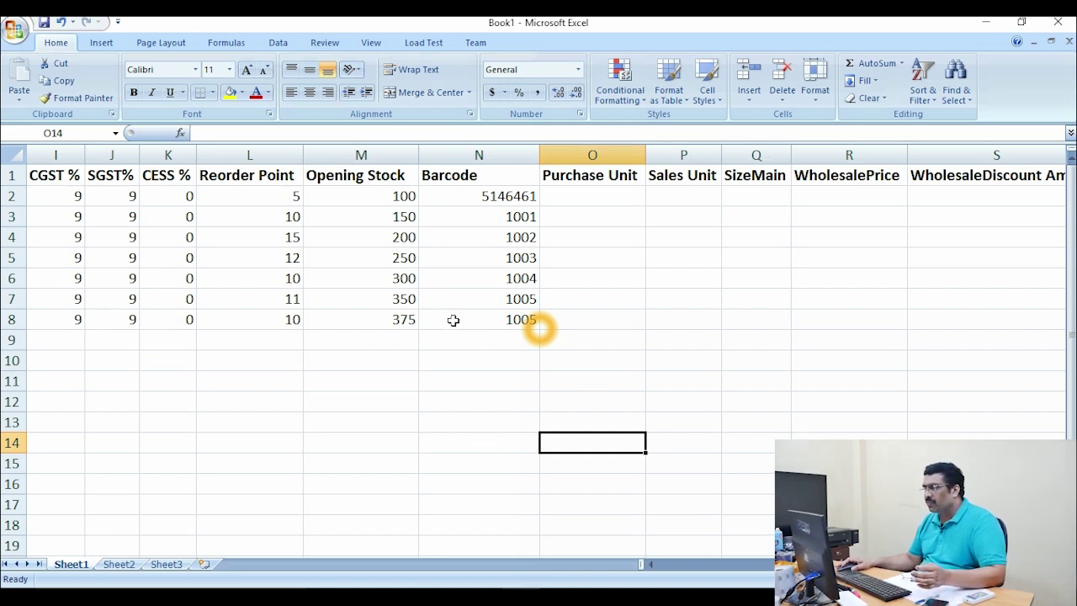
- Select the whole Barcode column (N) for conditional formatting
left_click(479, 155)
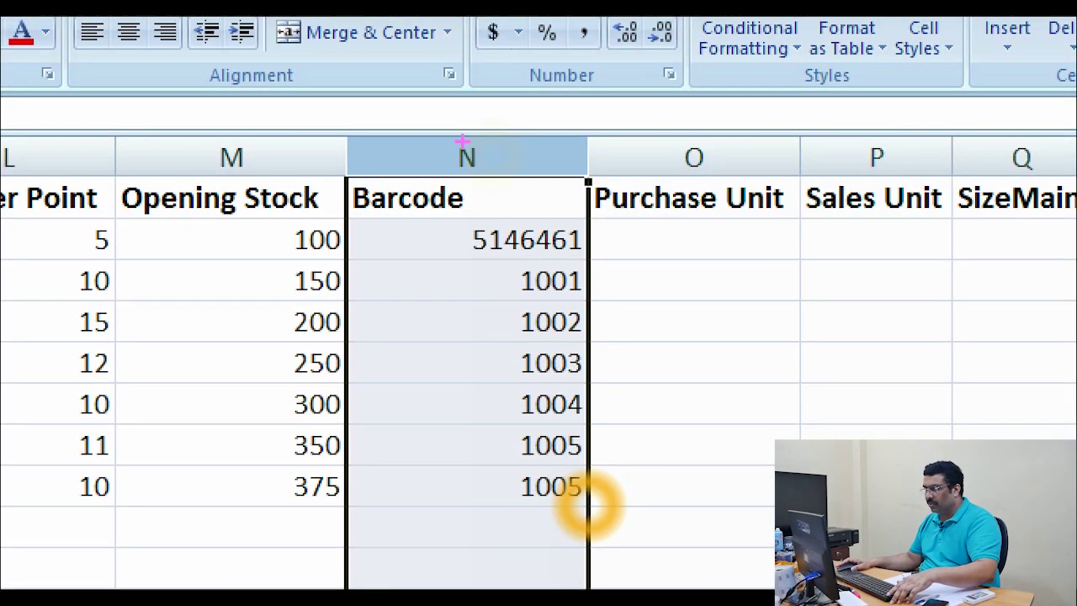
left_click_drag(454, 147, 509, 161)
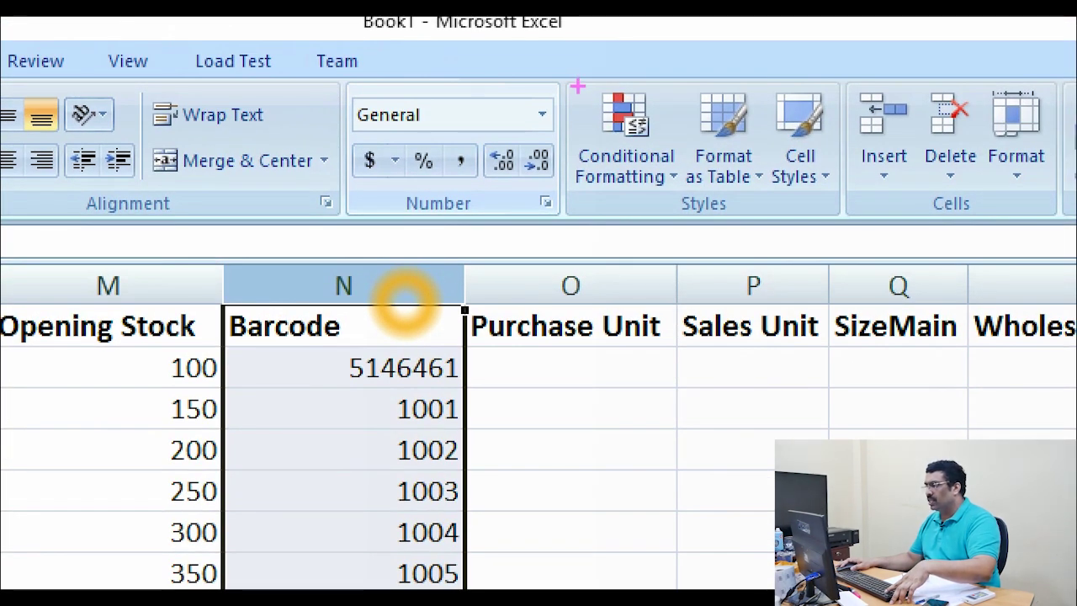
left_click_drag(586, 34, 636, 102)
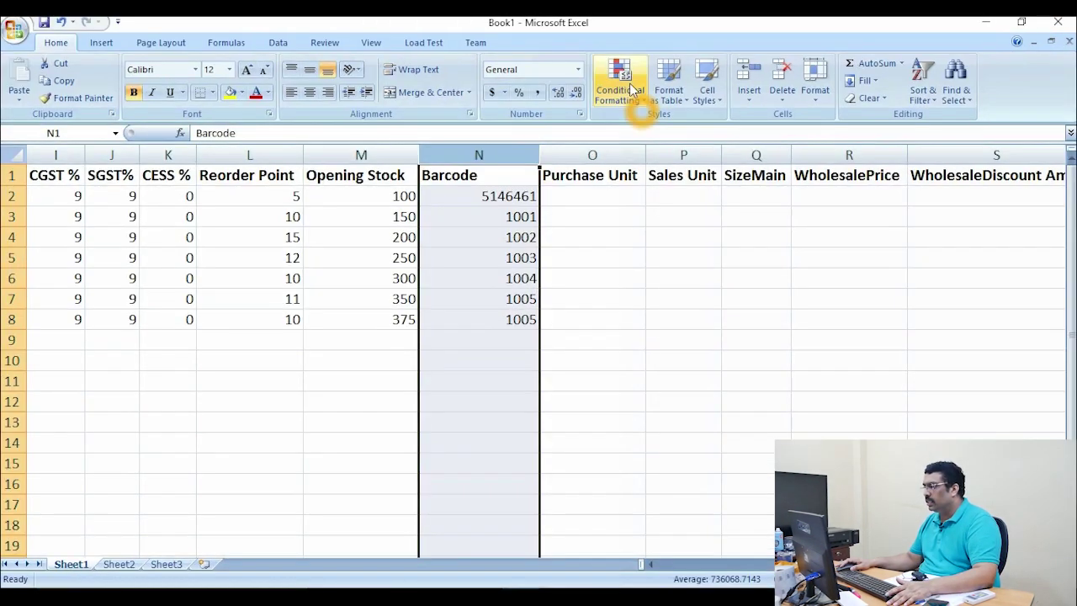
left_click(635, 122)
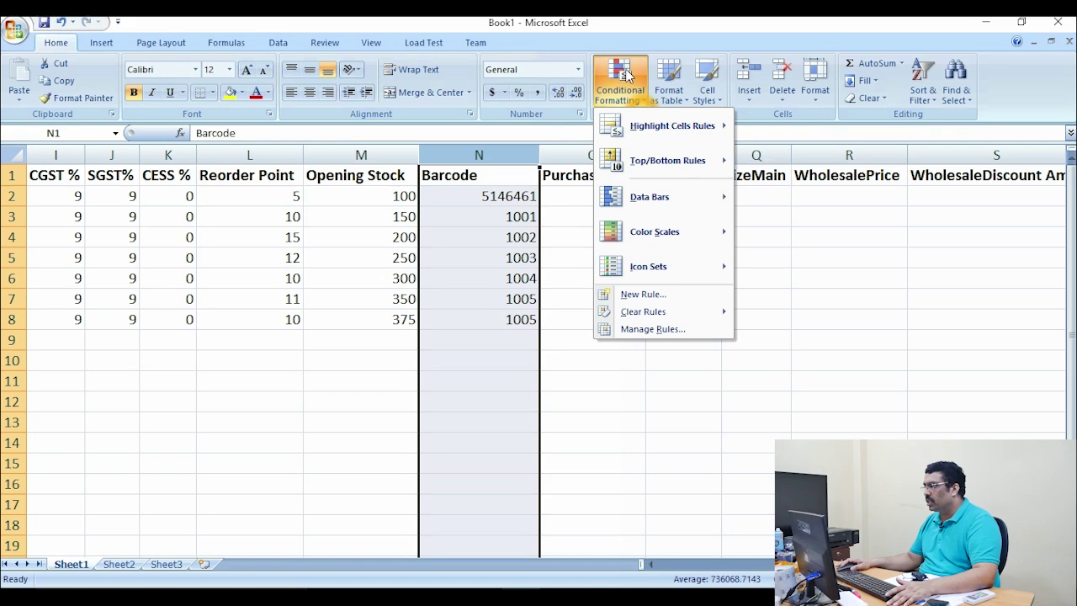
mouse_move(657, 130)
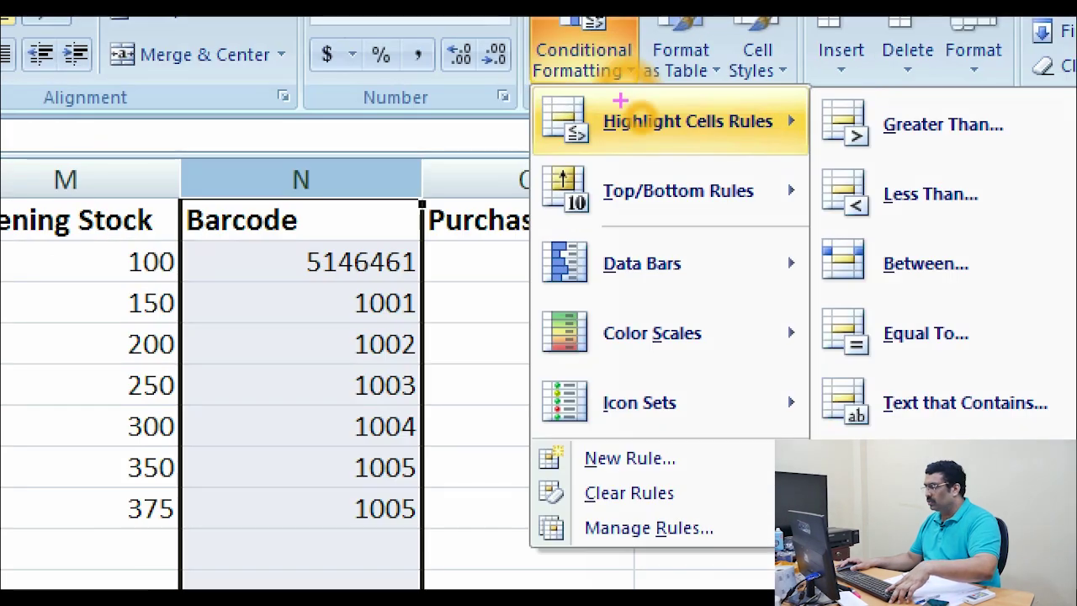
left_click(726, 139)
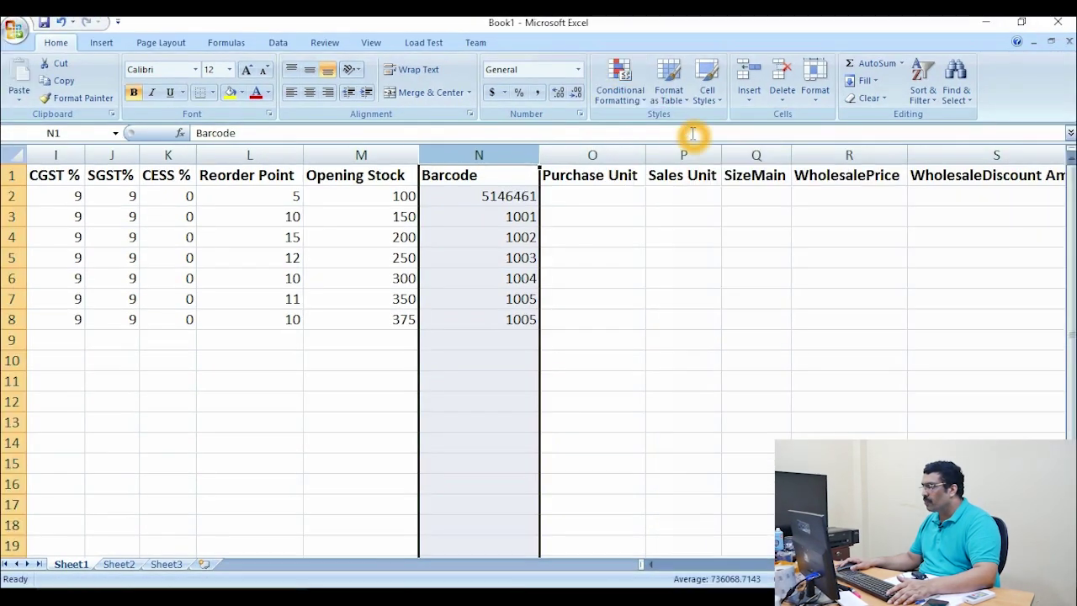
left_click(635, 76)
mouse_move(660, 126)
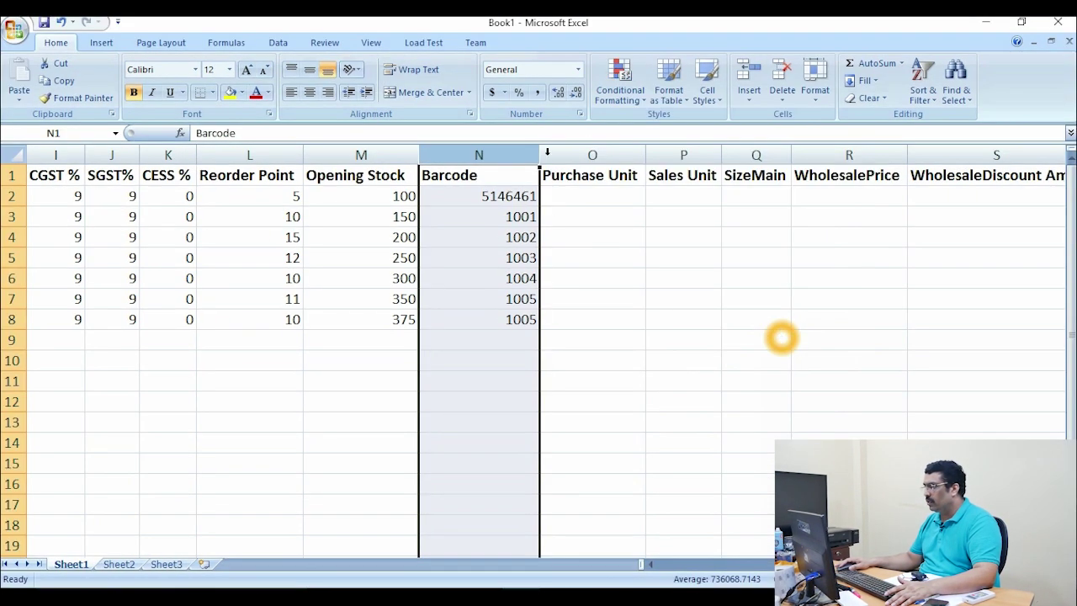
- Apply a Duplicate Values conditional format to the Barcode column with Light Red Fill with Dark Red Text
left_click(563, 25)
mouse_move(678, 127)
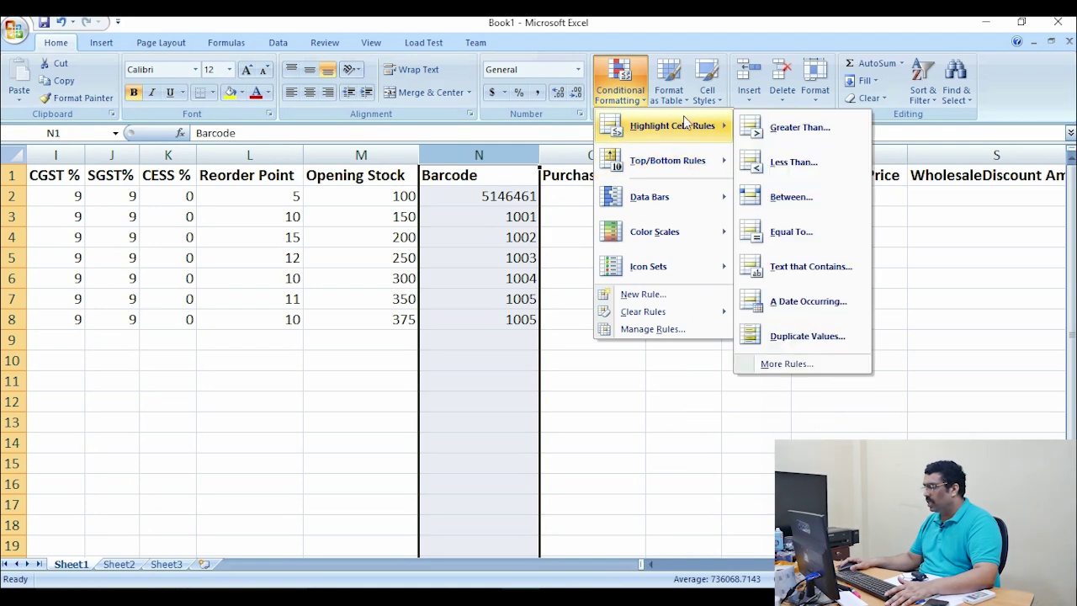
left_click(795, 336)
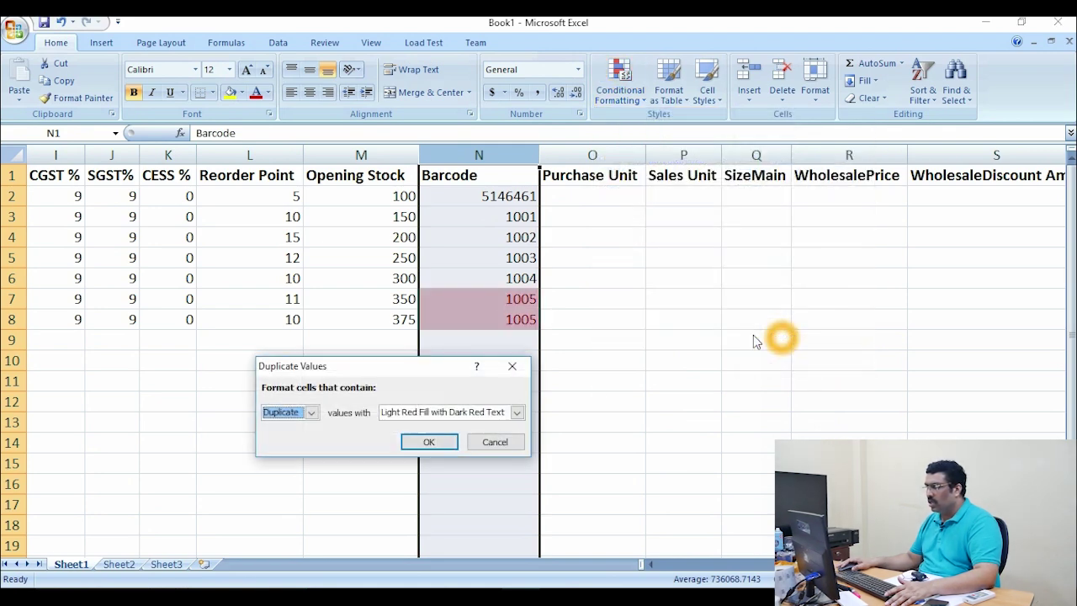
left_click(409, 440)
left_click(641, 397)
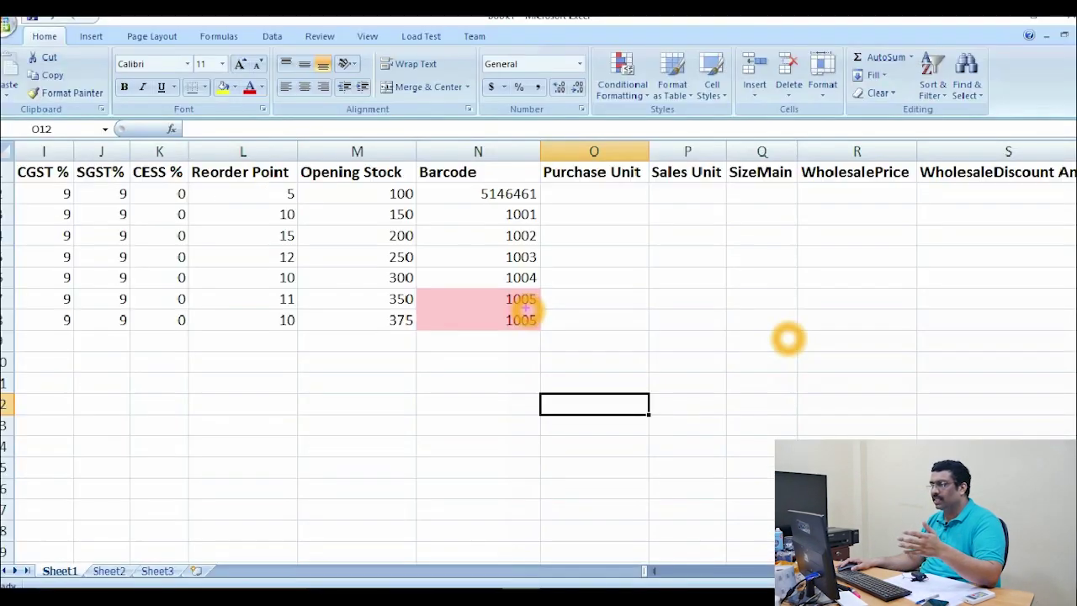
- Change the barcode in cell N4 to 1001 so that it duplicates the one in N3
left_click(512, 345)
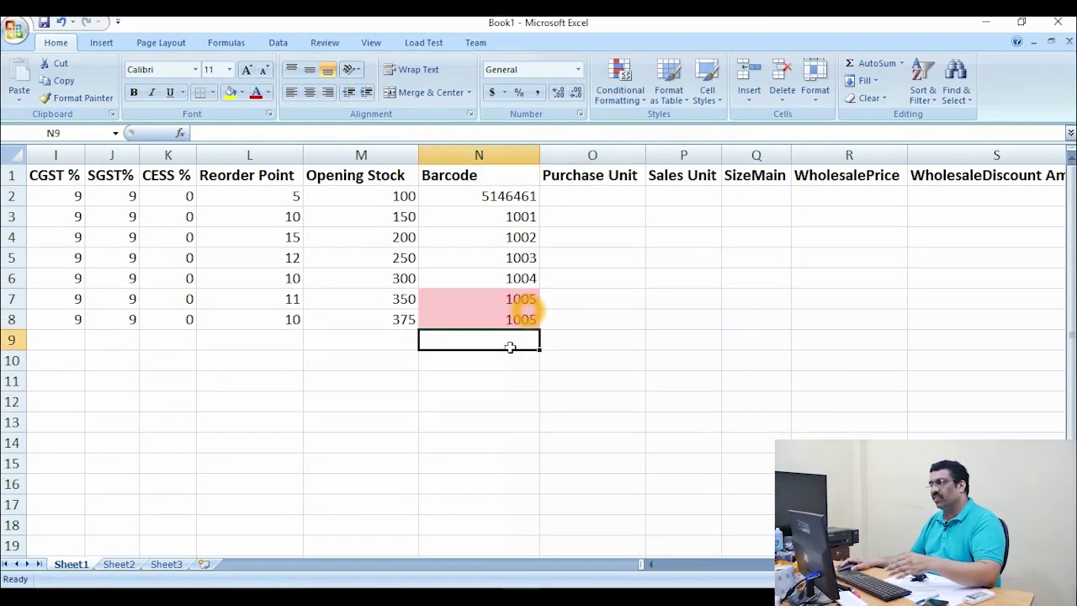
double_click(510, 236)
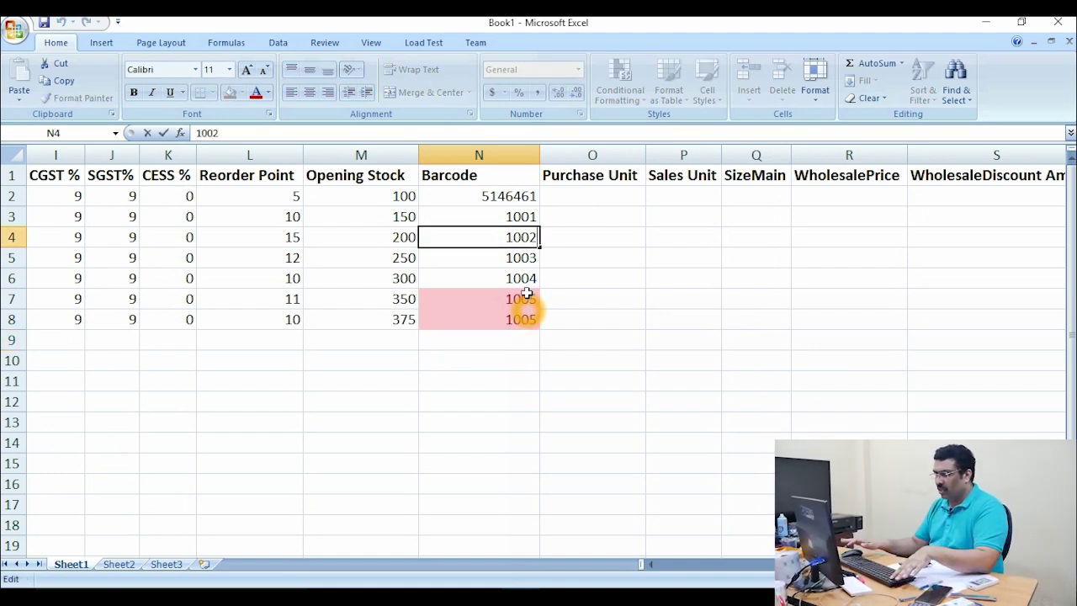
key("BackSpace")
type("1")
left_click(614, 301)
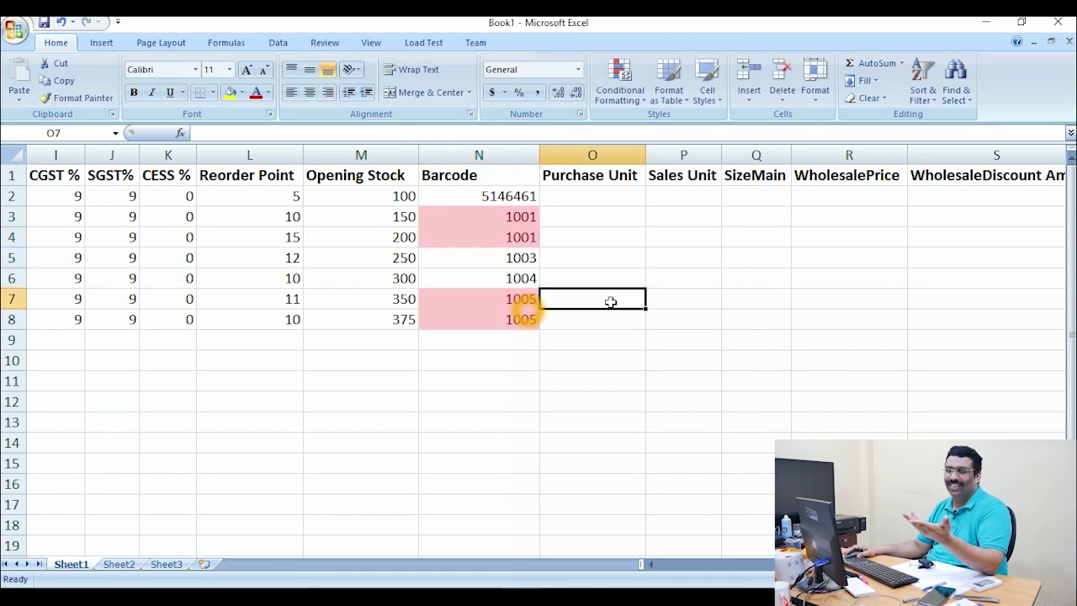
- Make the barcodes unique by setting cell N4 to 1002 and cell N8 to 1006
double_click(533, 237)
key("BackSpace")
type("2")
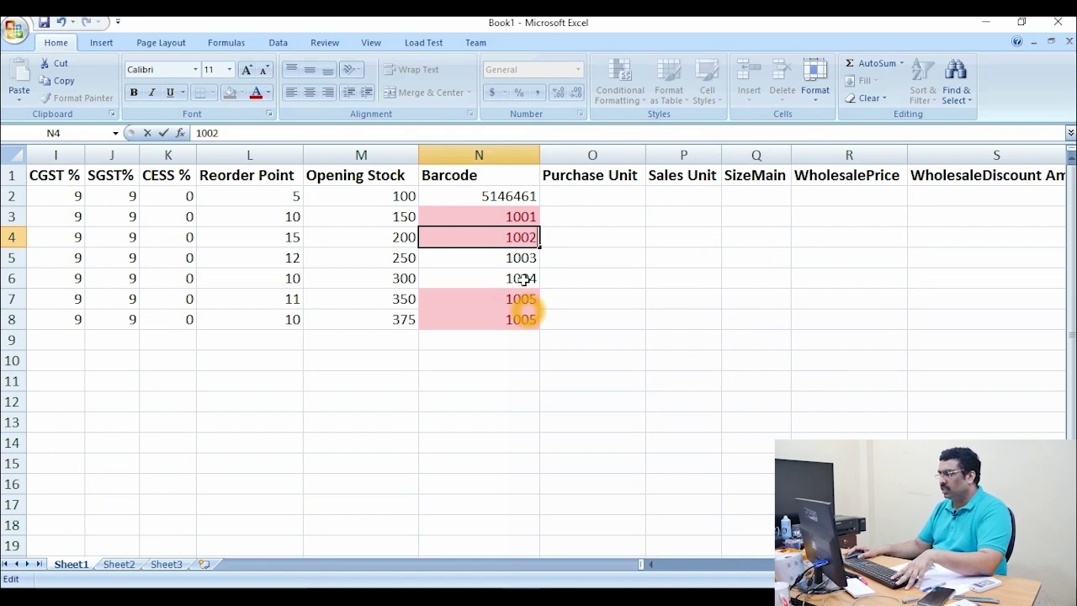
left_click(509, 299)
double_click(532, 320)
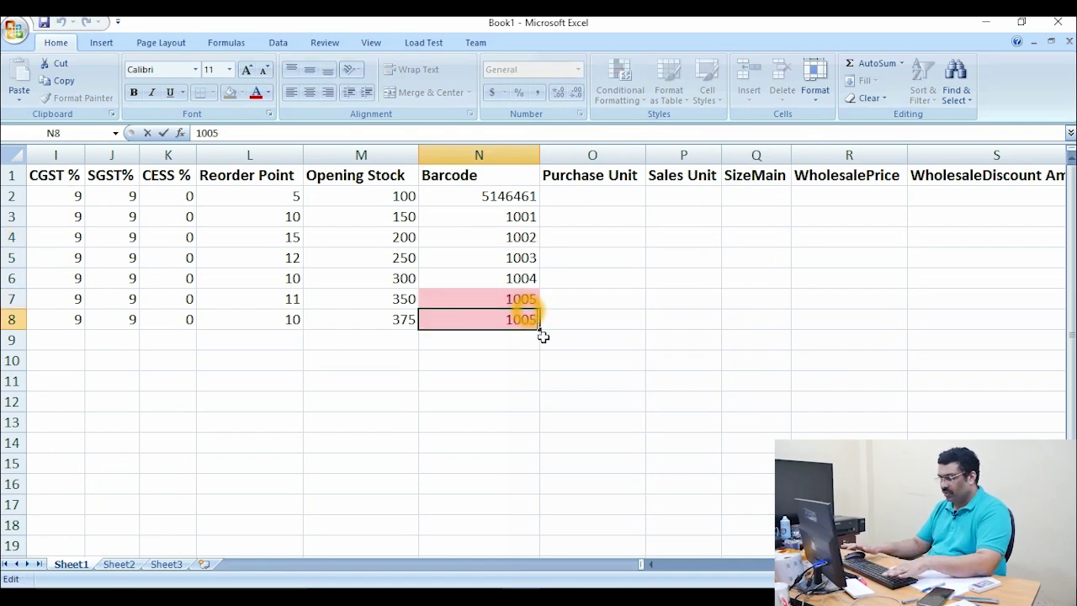
key("BackSpace")
type("6")
left_click(613, 356)
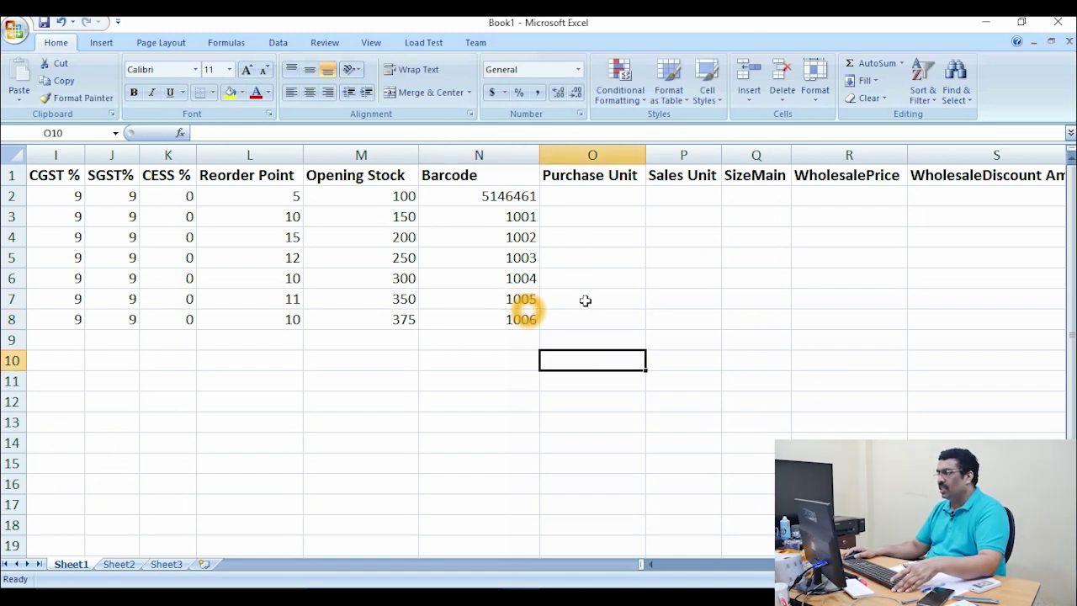
- Enter PIC as the Purchase Unit and Sales Unit in row 2 and fill both columns down to row 8
left_click(633, 193)
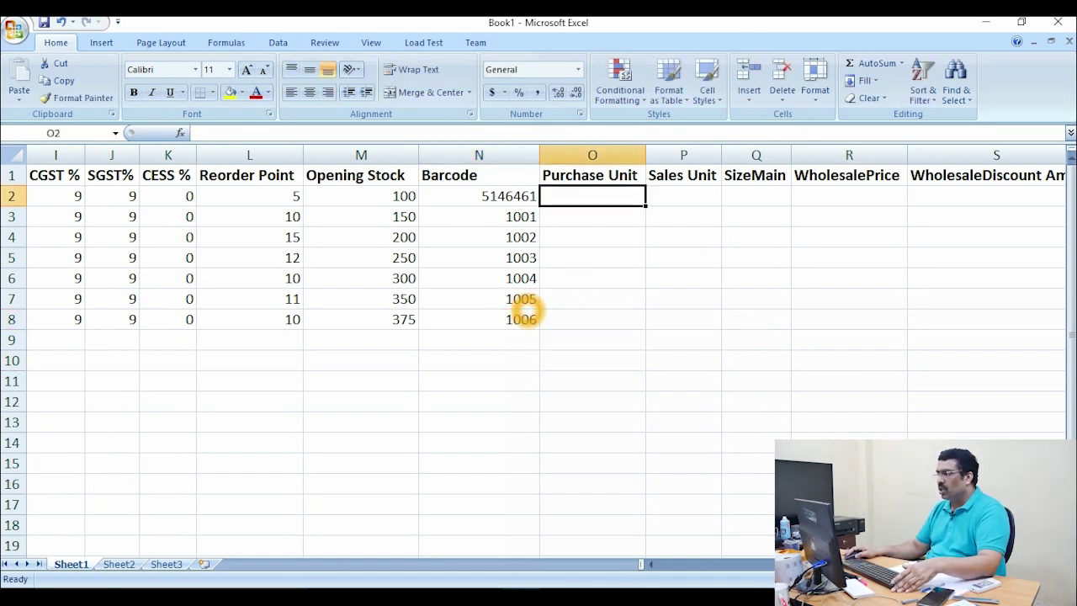
scroll(522, 312, "right", 1)
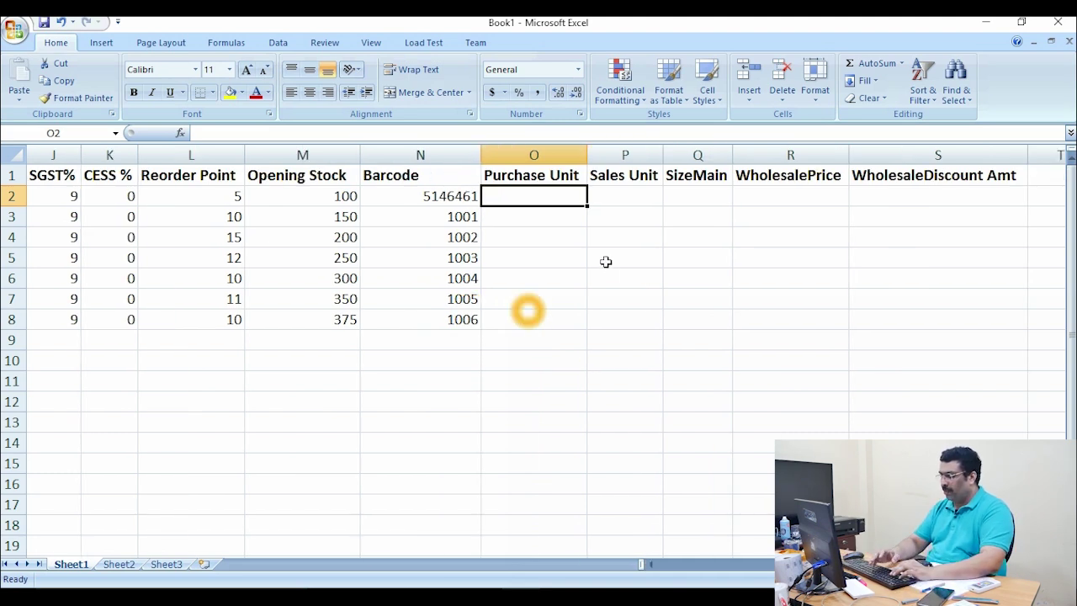
type("PIC")
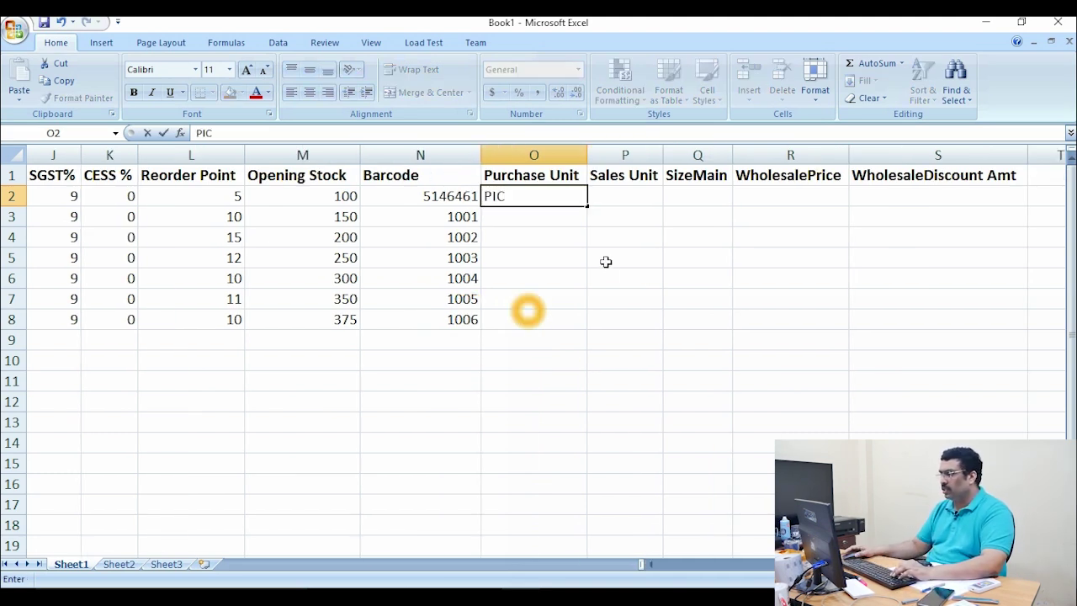
key("Return")
left_click(614, 202)
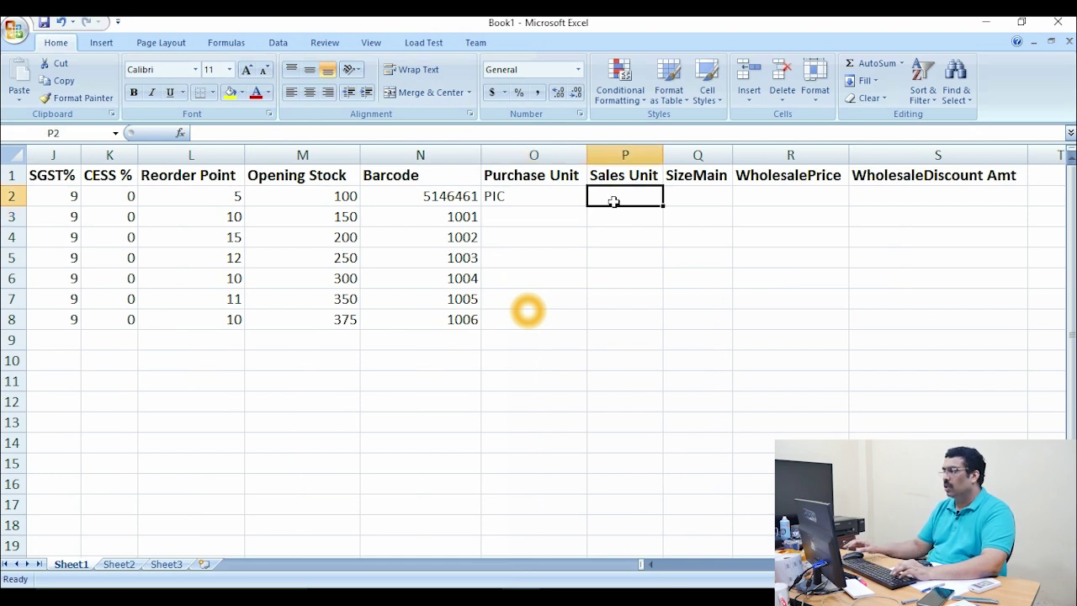
type("PIC")
left_click(673, 234)
left_click_drag(545, 195, 664, 327)
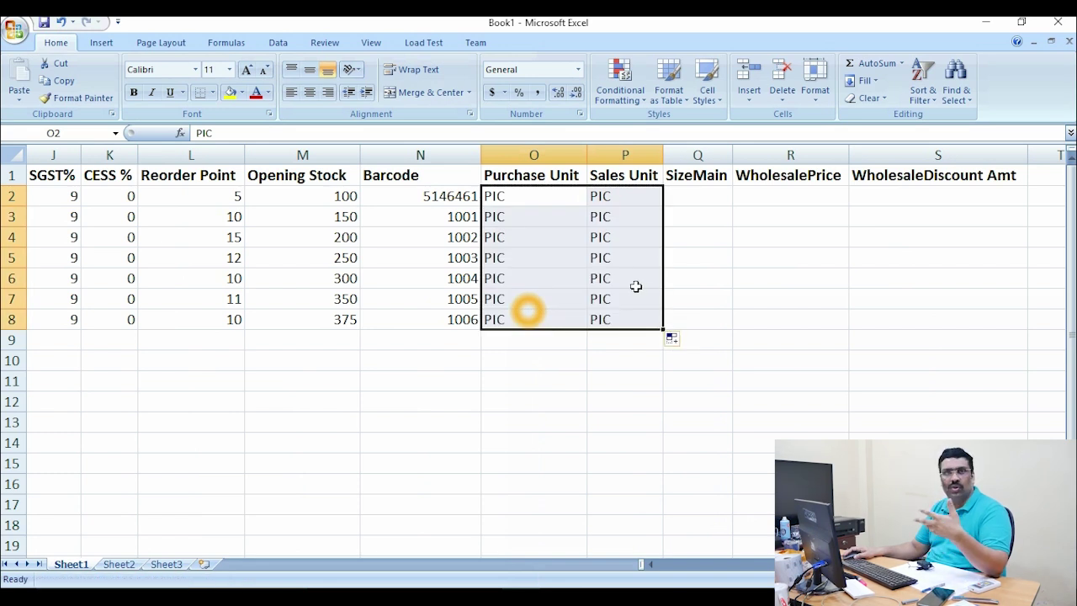
- Fill the SizeMain column with XL in Q2 and NA in Q3 through Q8
left_click(712, 200)
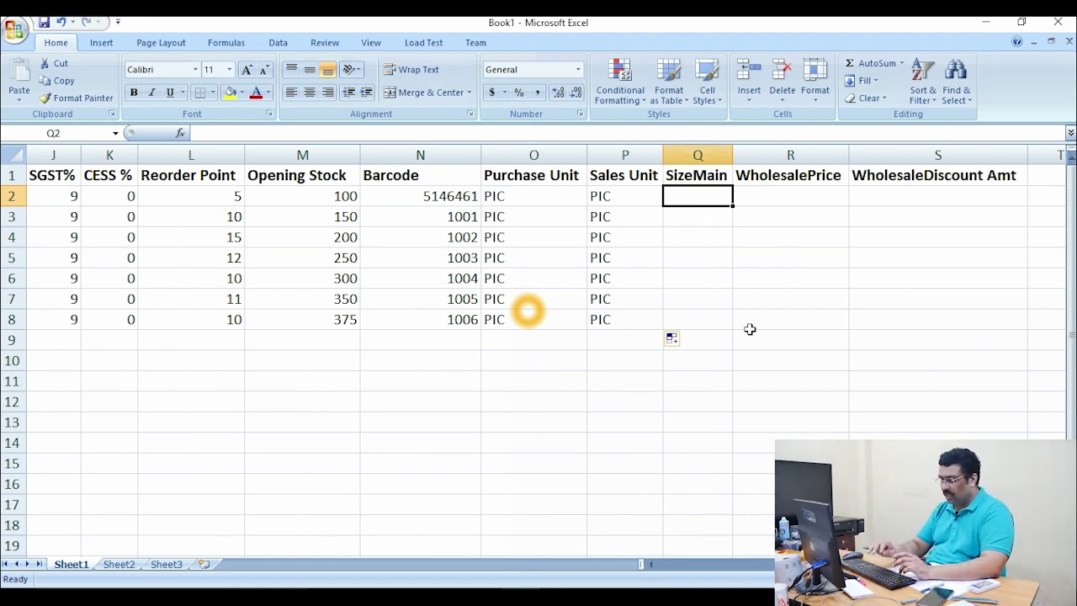
type("XL")
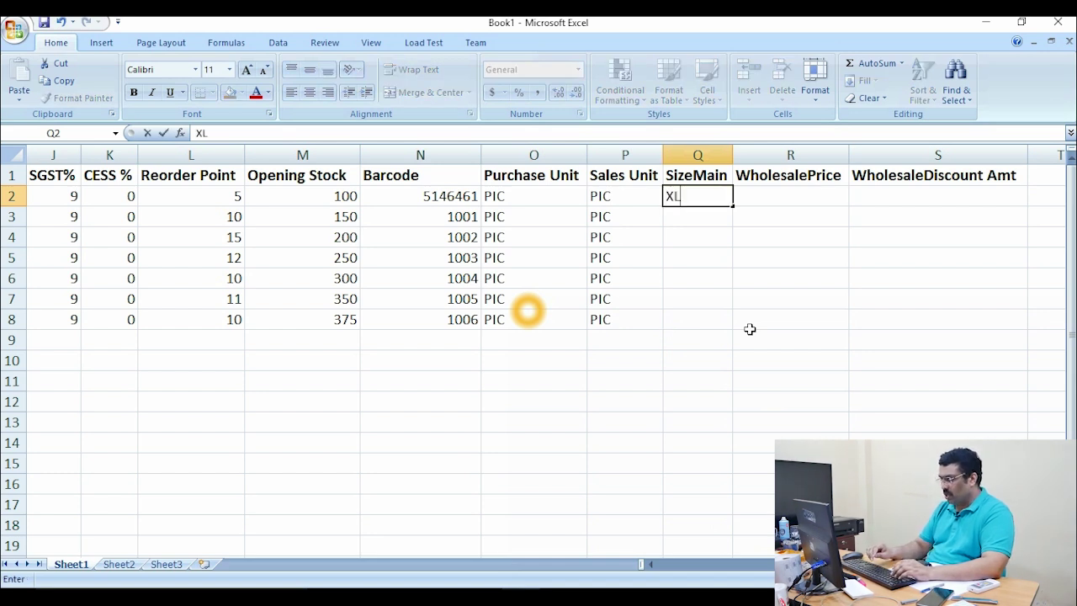
key("Return")
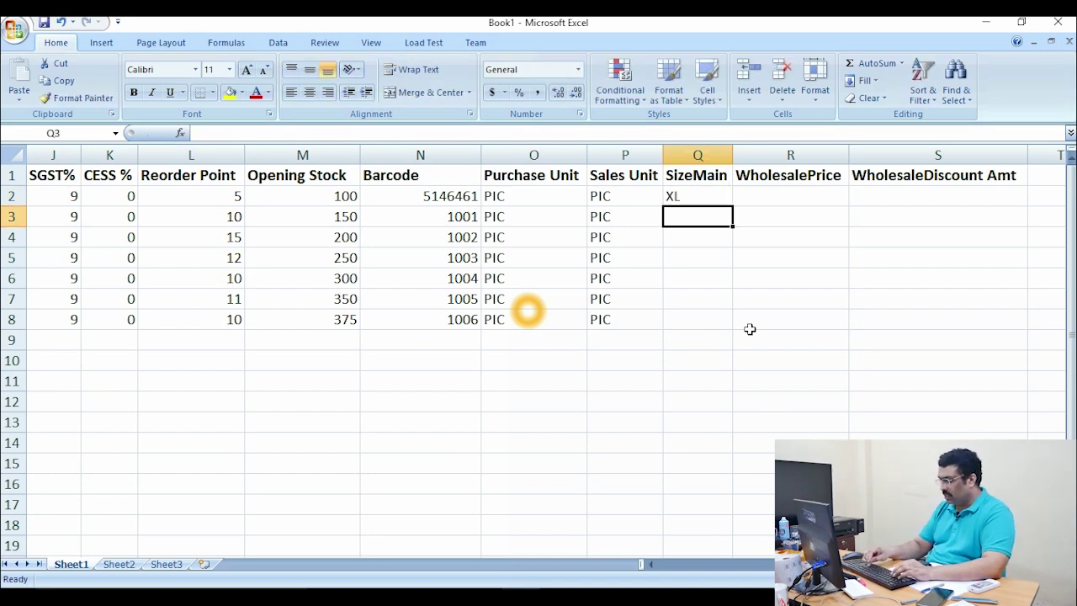
type("NA")
key("Return")
type("NA")
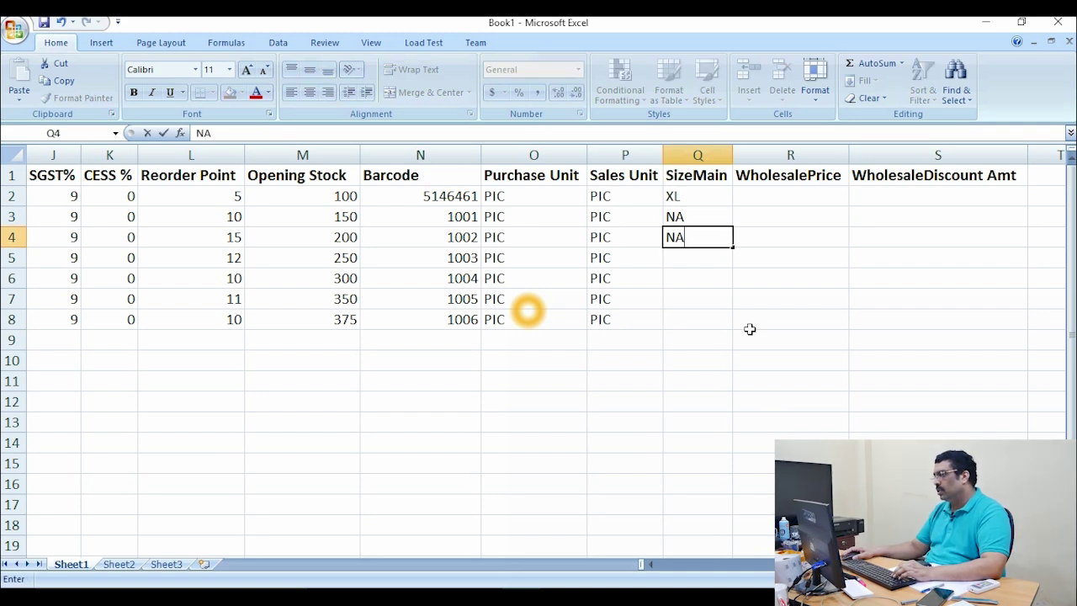
left_click(727, 279)
left_click(712, 242)
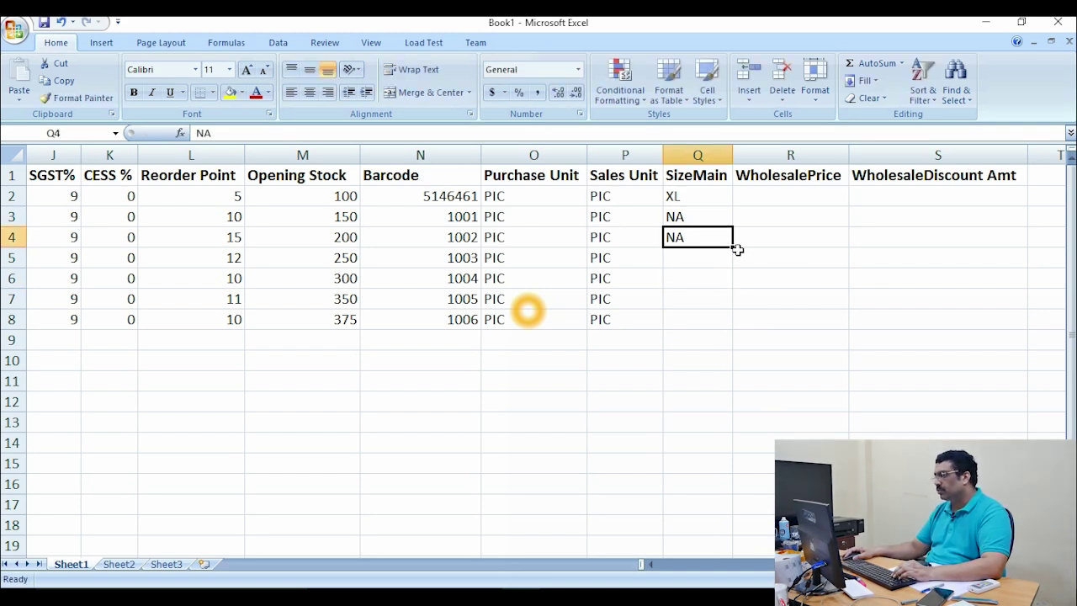
left_click_drag(733, 248, 738, 328)
left_click(822, 320)
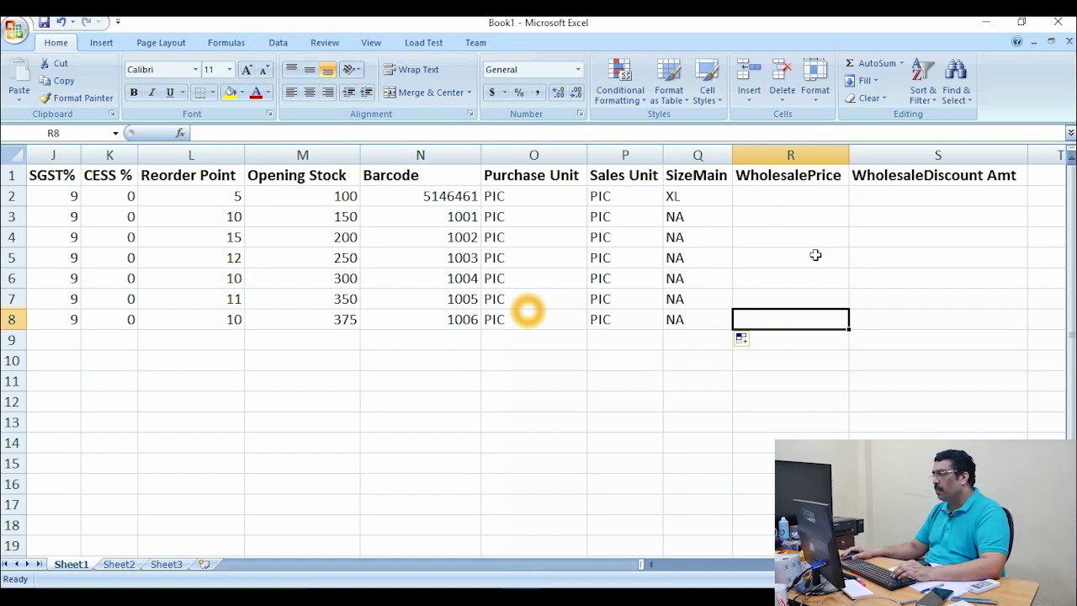
- Enter wholesale prices of 145, 150 and 150 in cells R2 to R4, using the Sales Rate column as reference
left_click_drag(803, 198, 803, 315)
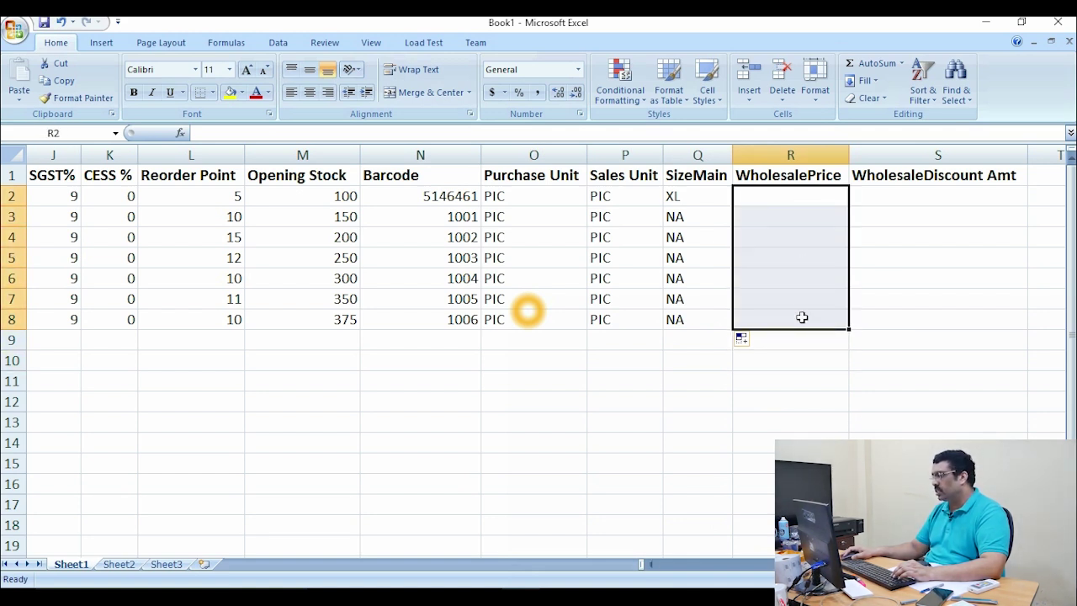
left_click_drag(918, 201, 921, 318)
scroll(682, 429, "down", 1)
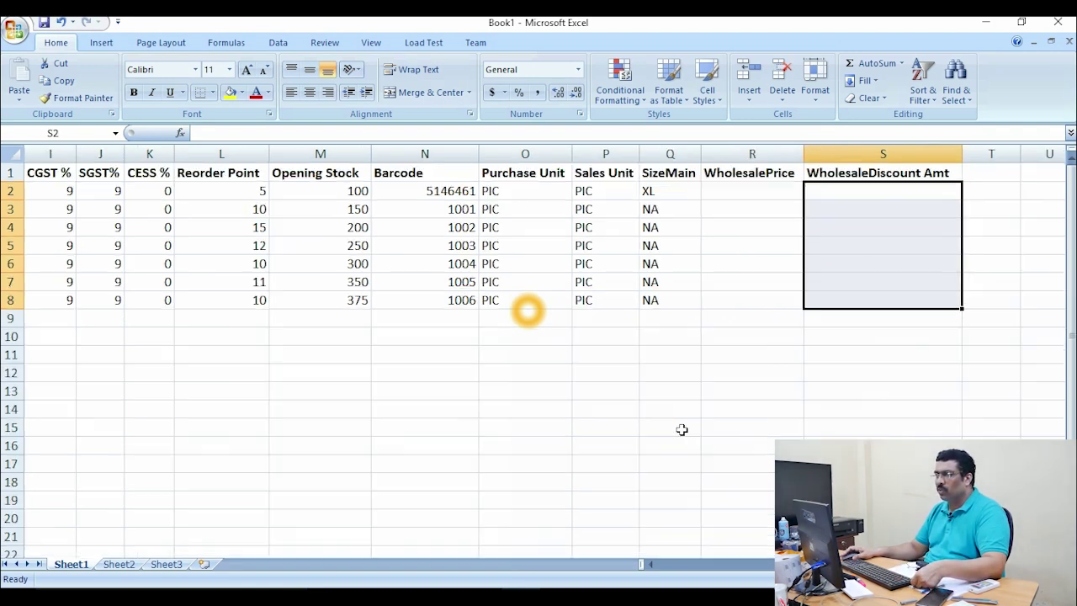
scroll(681, 433, "down", 2)
scroll(660, 444, "up", 1)
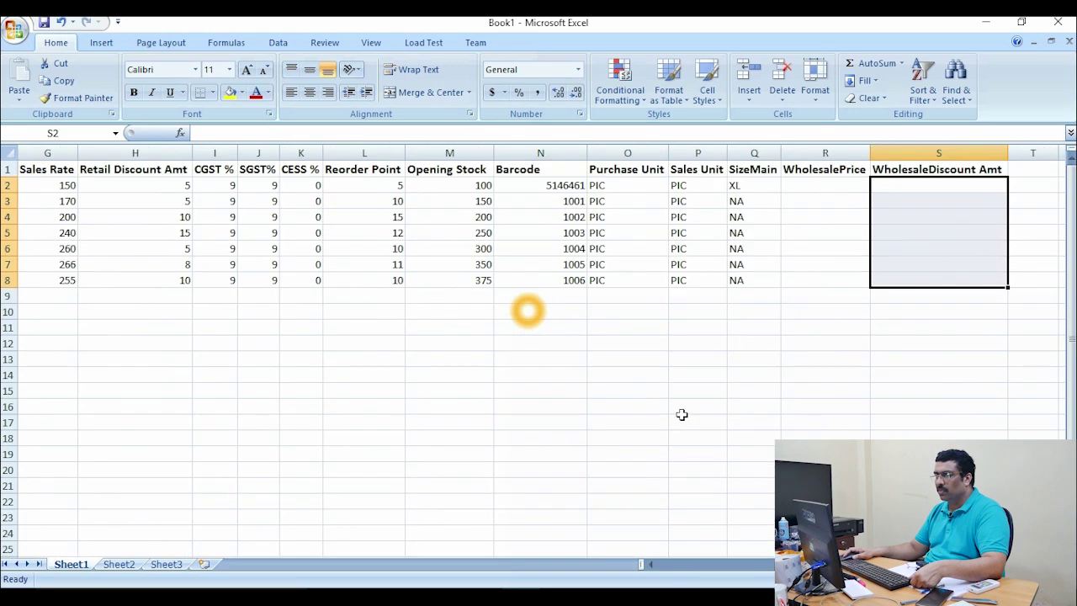
left_click(54, 175)
left_click(71, 190)
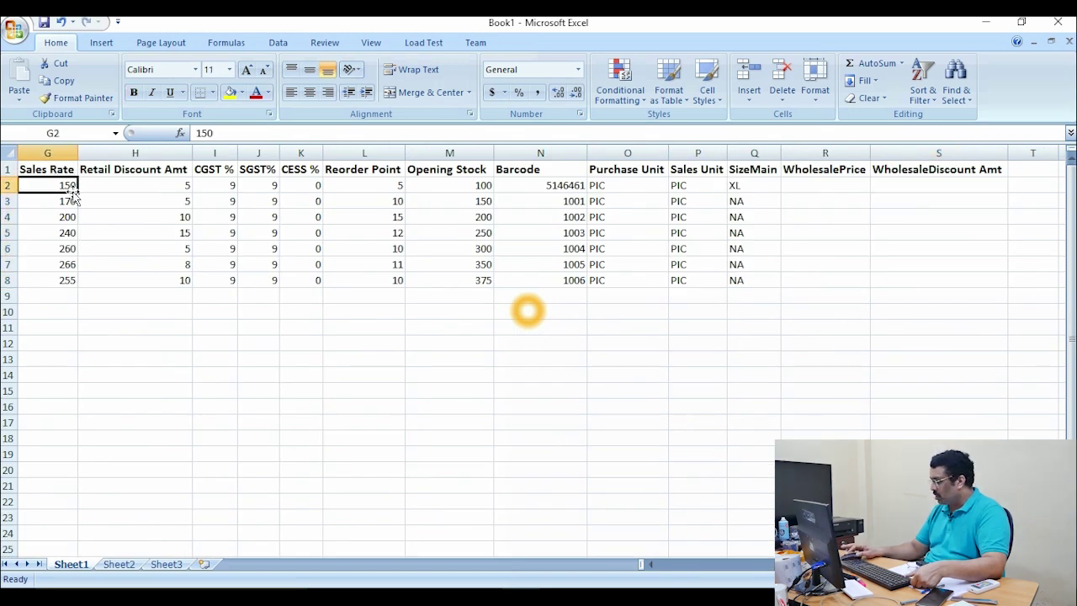
left_click(795, 188)
type("145")
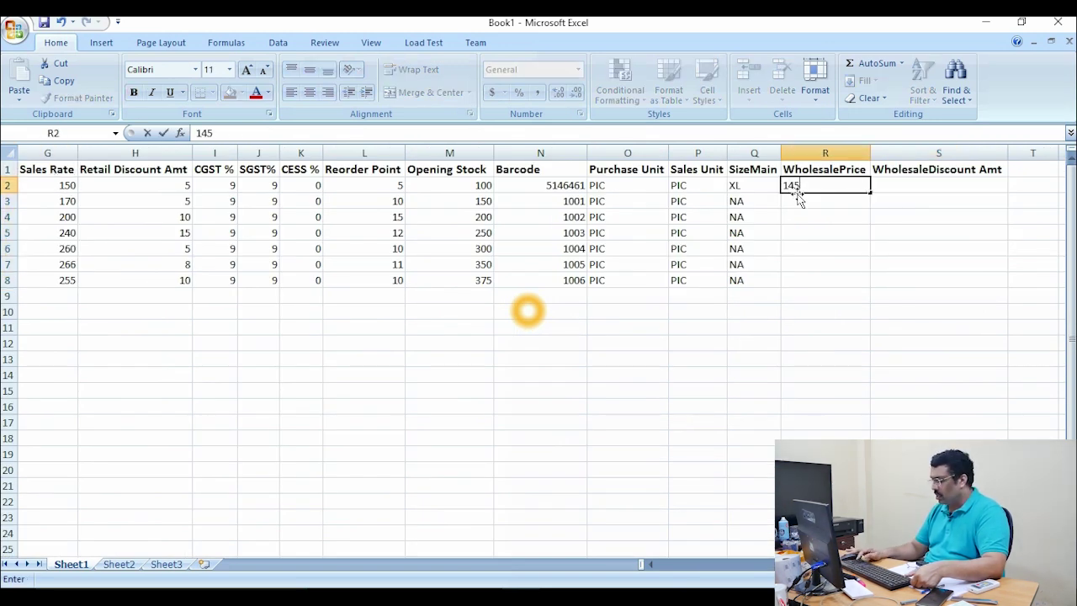
key("Return")
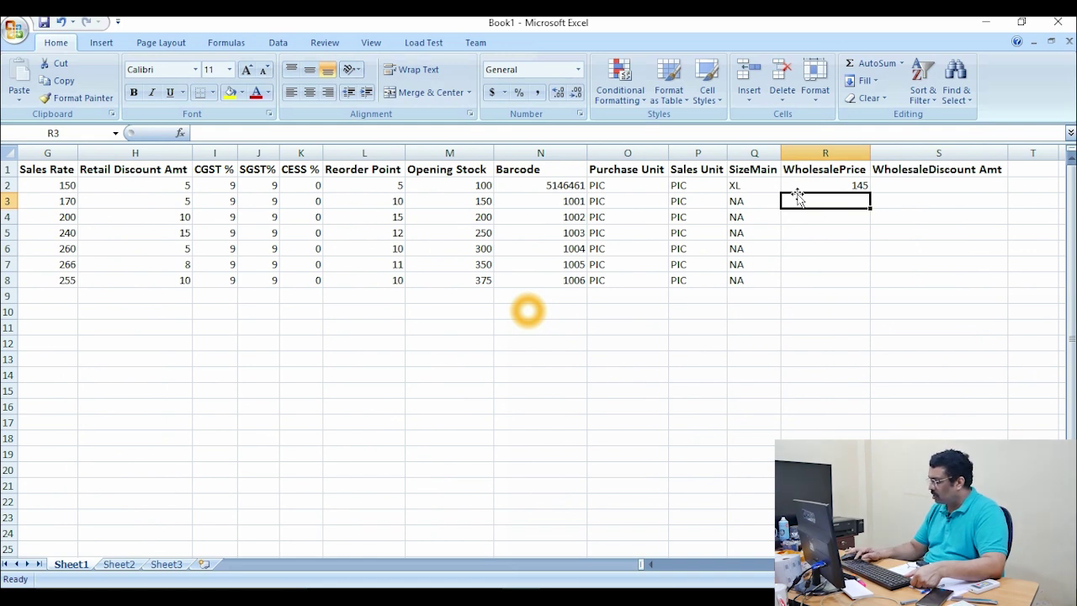
type("150")
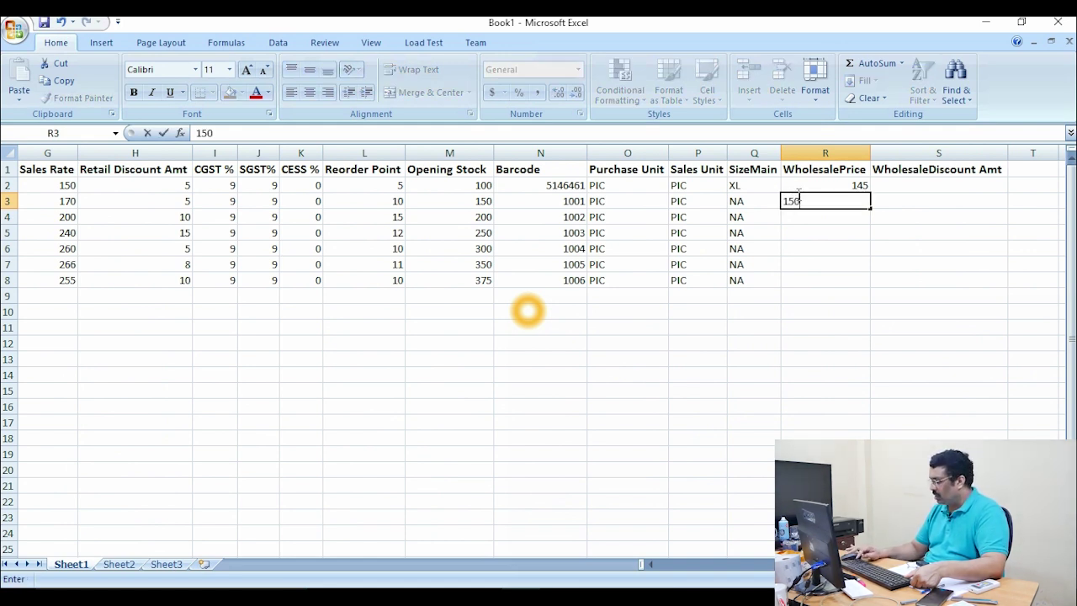
key("Return")
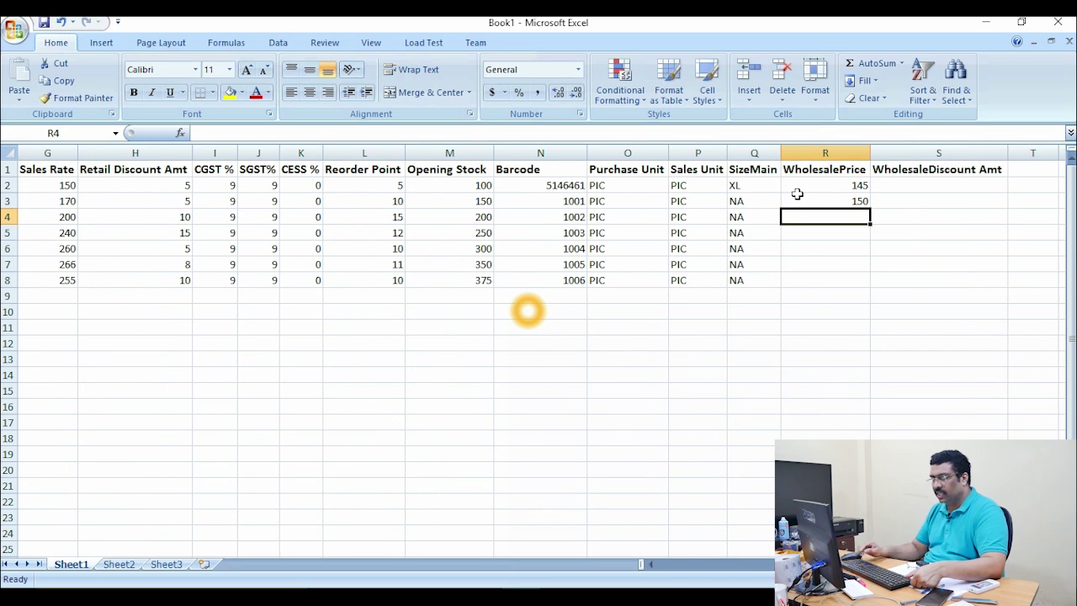
type("150")
key("Return")
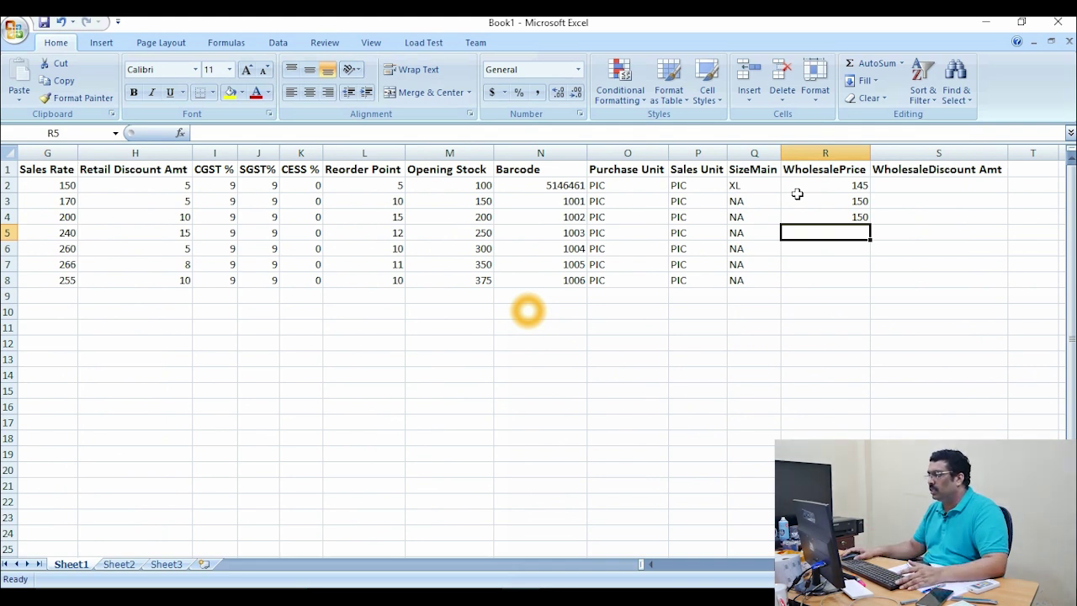
- Enter a wholesale price of 0 for the remaining products in cells R5 to R8
type("00")
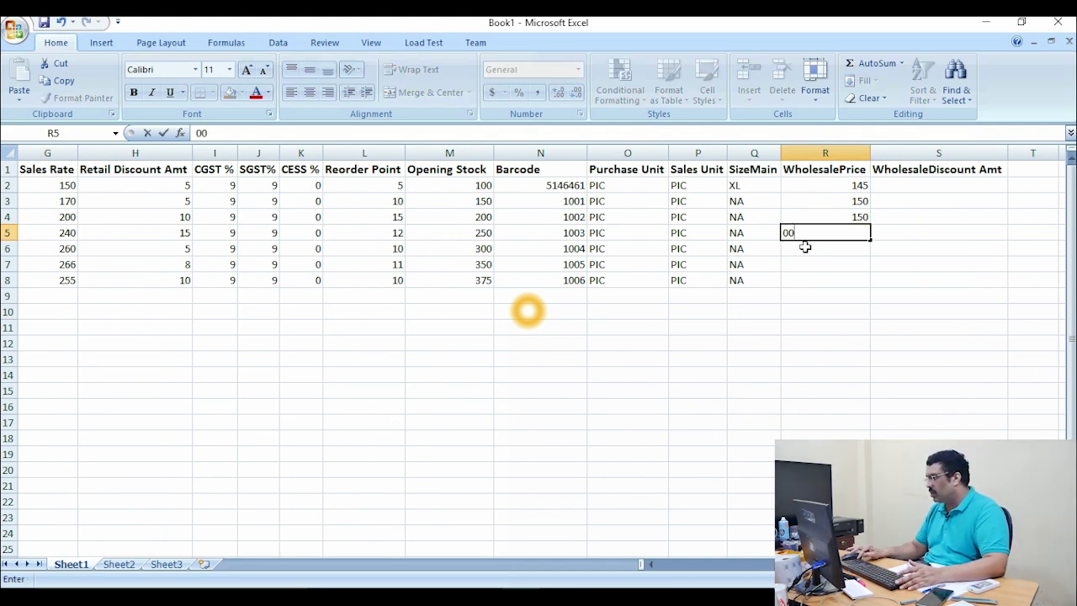
key("Return")
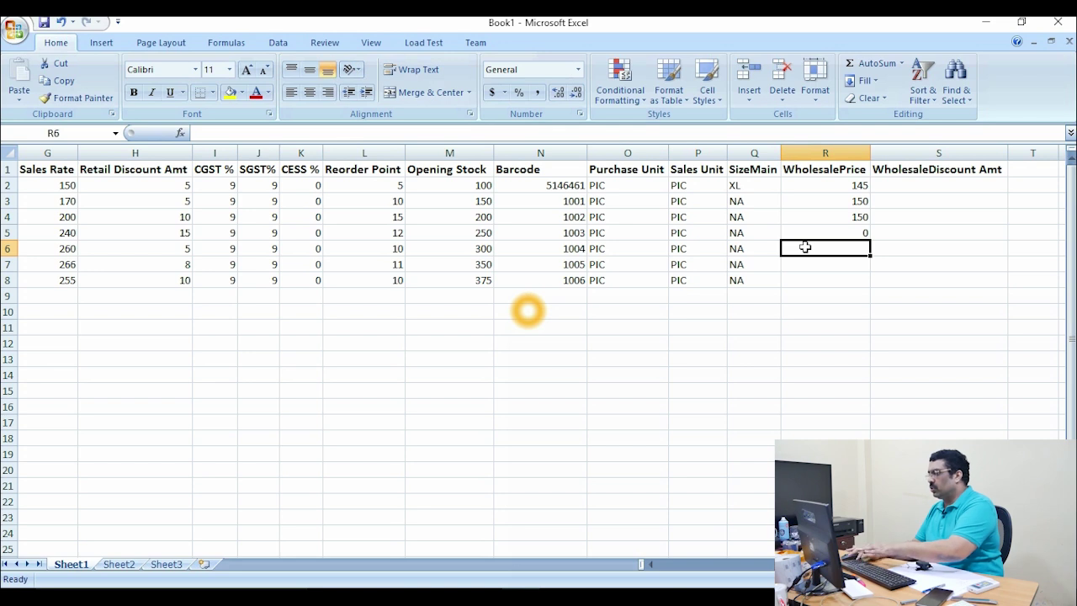
type("0")
key("Return")
type("0")
key("Return")
type("0")
key("Return")
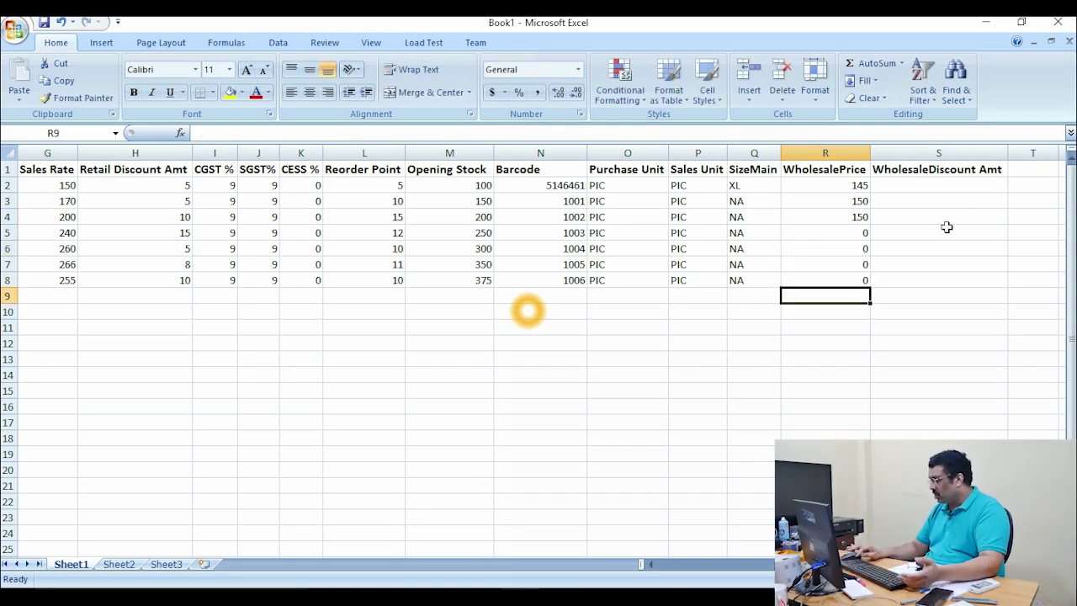
- Enter 0 as the WholesaleDiscount Amt for all products in cells S2 to S8
left_click(935, 187)
type("0")
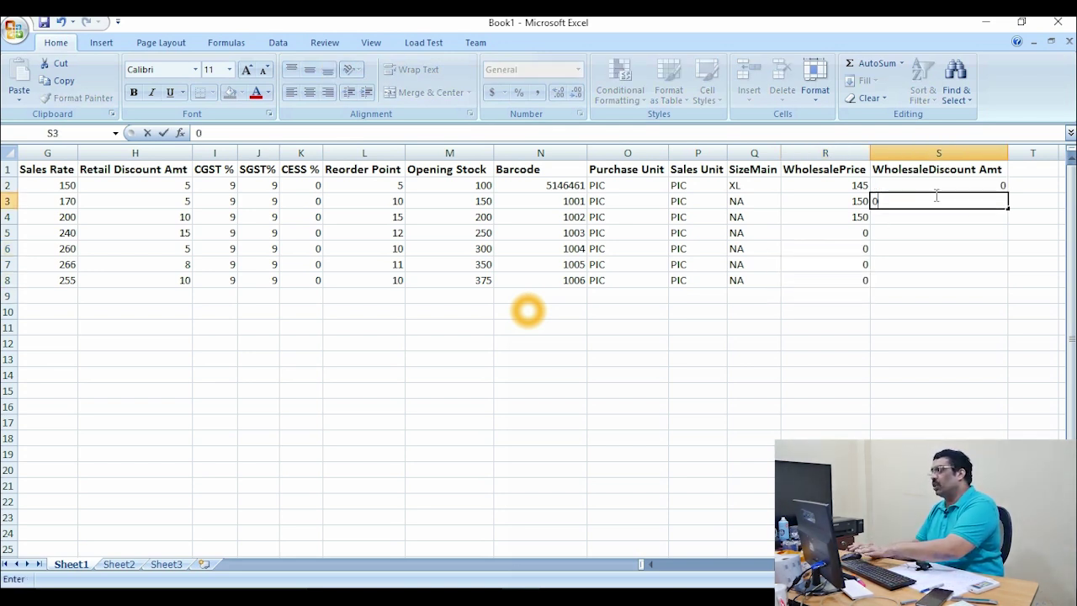
type(" 0 0 0 0 0 0")
key("Return")
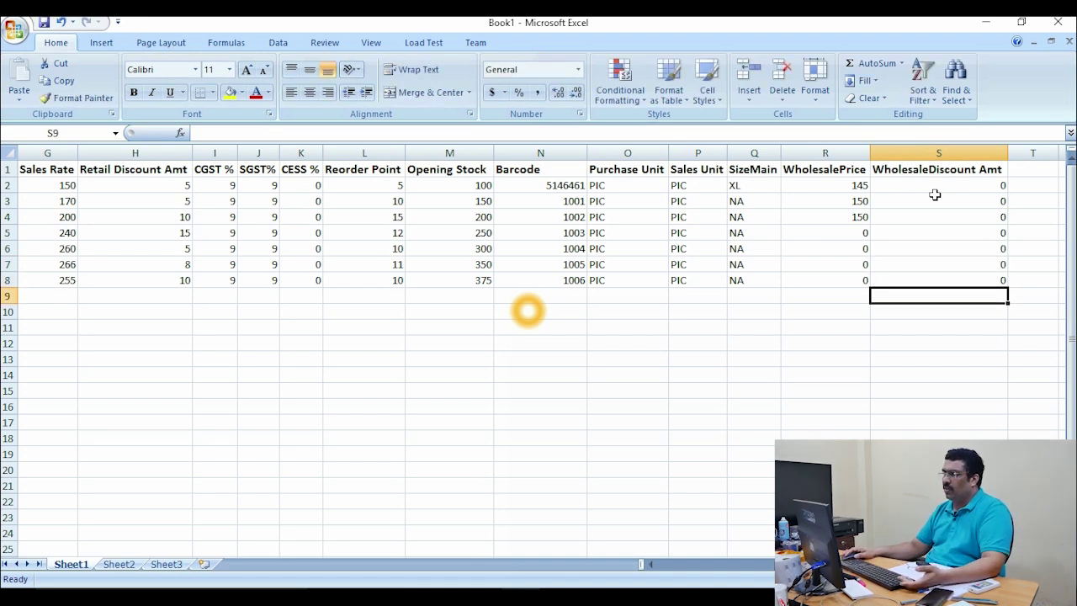
left_click(955, 328)
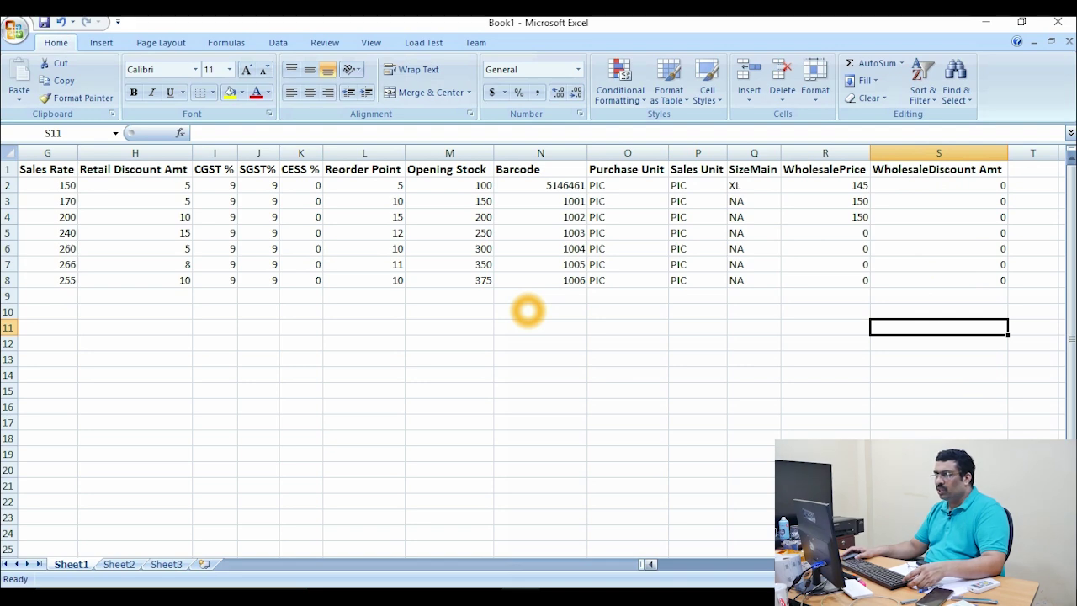
scroll(555, 448, "down", 5, "ctrl")
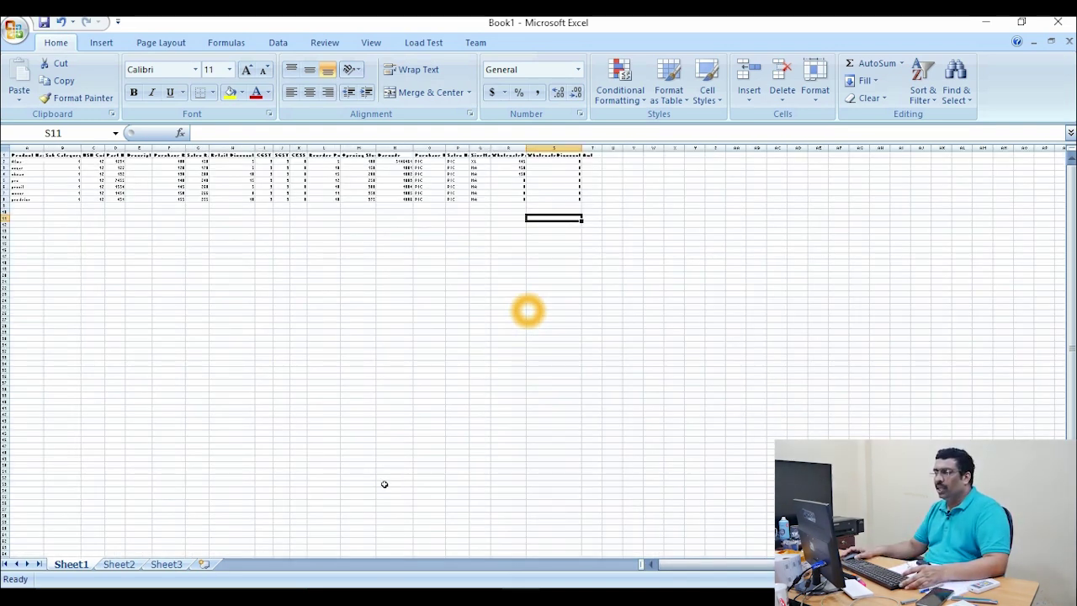
scroll(385, 483, "up", 5, "ctrl")
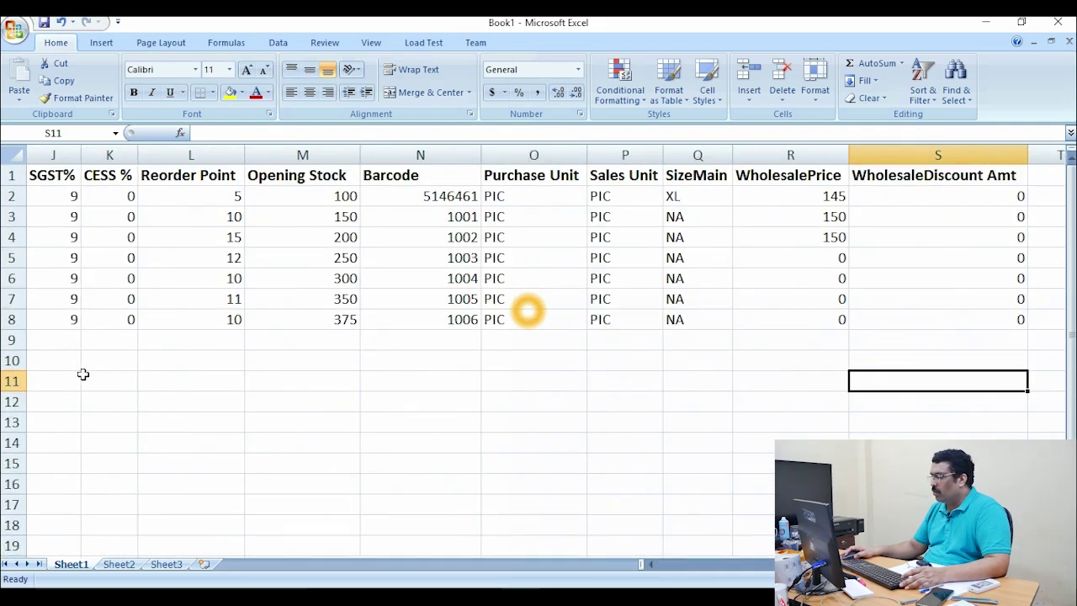
left_click_drag(658, 563, 646, 564)
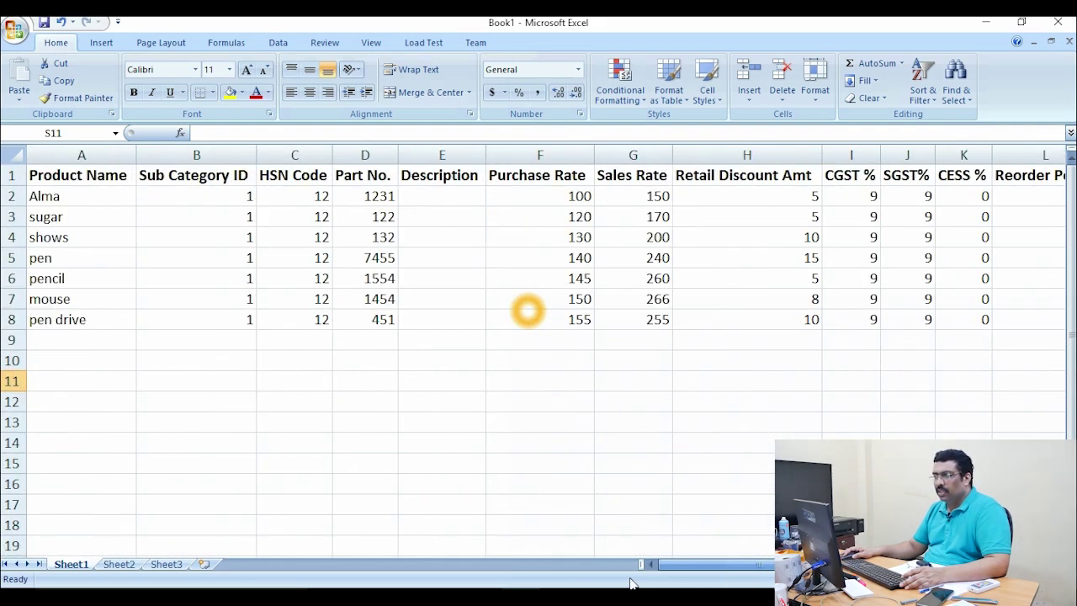
- Delete the blank rows from row 9 down, below the product list in Sheet1
left_click_drag(12, 340, 13, 543)
right_click(8, 384)
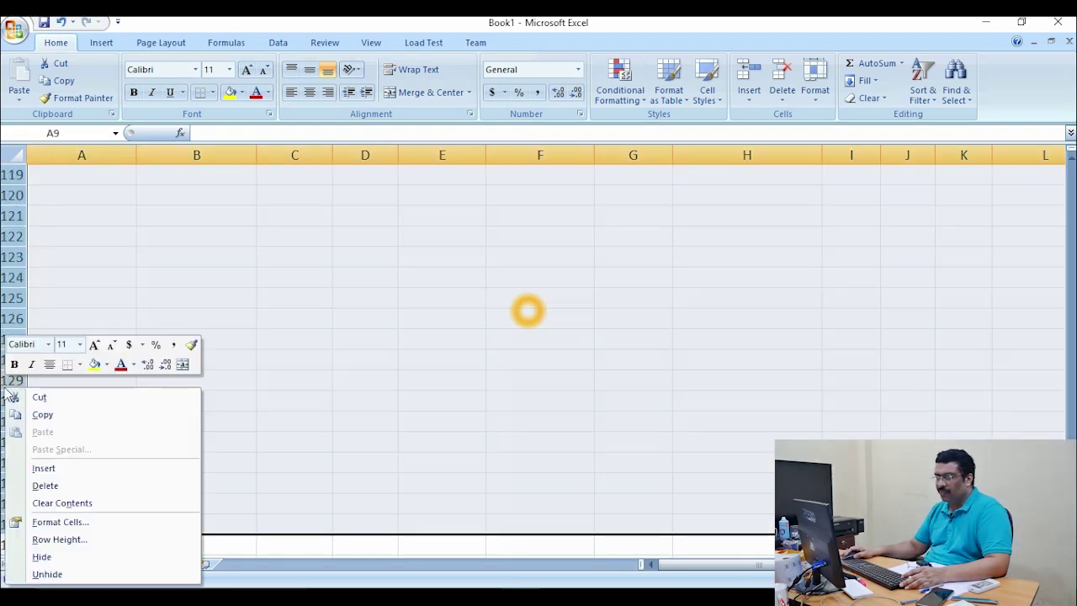
left_click(45, 486)
left_click(106, 399)
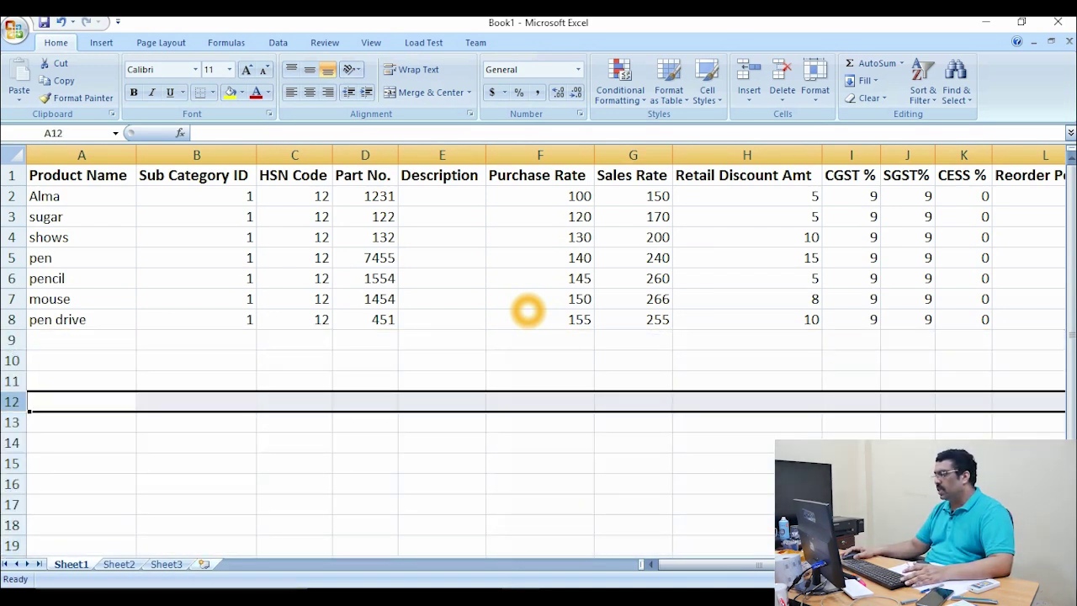
- Enter the stray sample text RYHRTF in cell R10 and SSFD in cell O10, below the product data
left_click_drag(686, 563, 732, 564)
left_click(1005, 245)
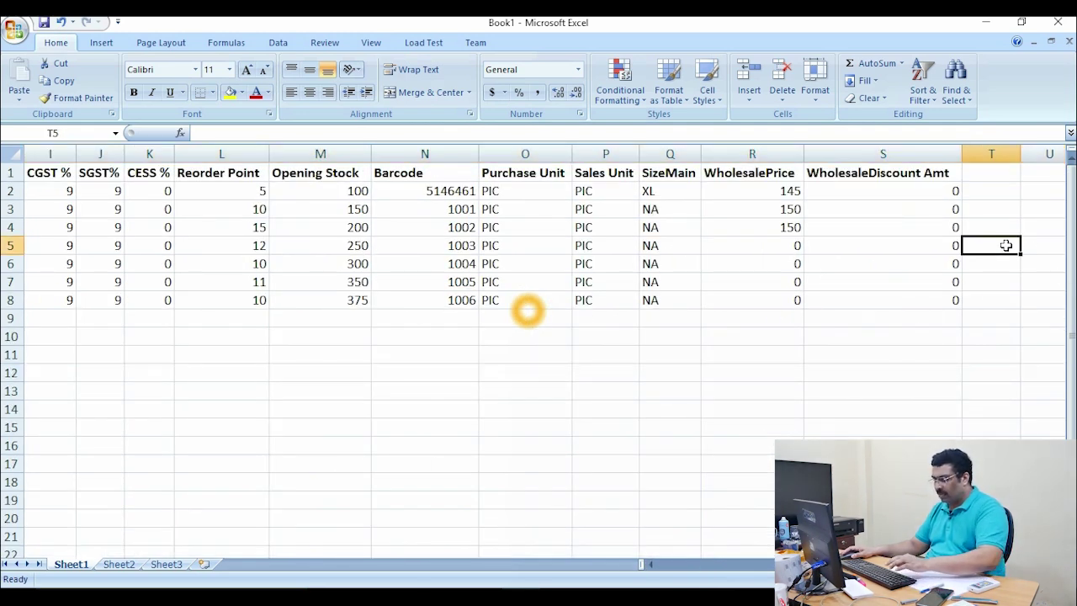
left_click(714, 334)
type("RYHRTF")
left_click(752, 428)
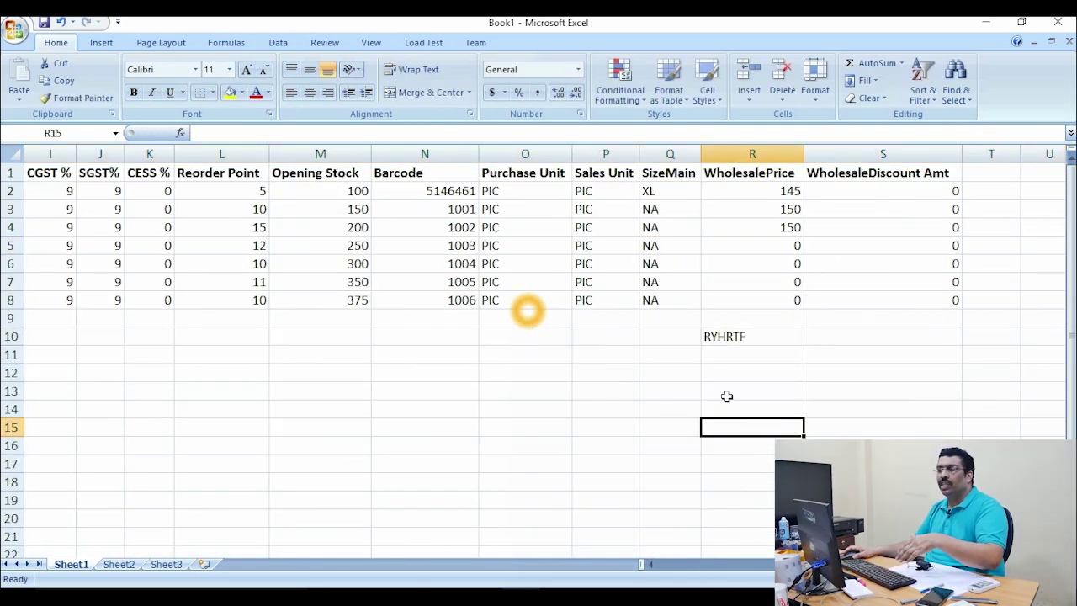
left_click(557, 338)
type("SSFD")
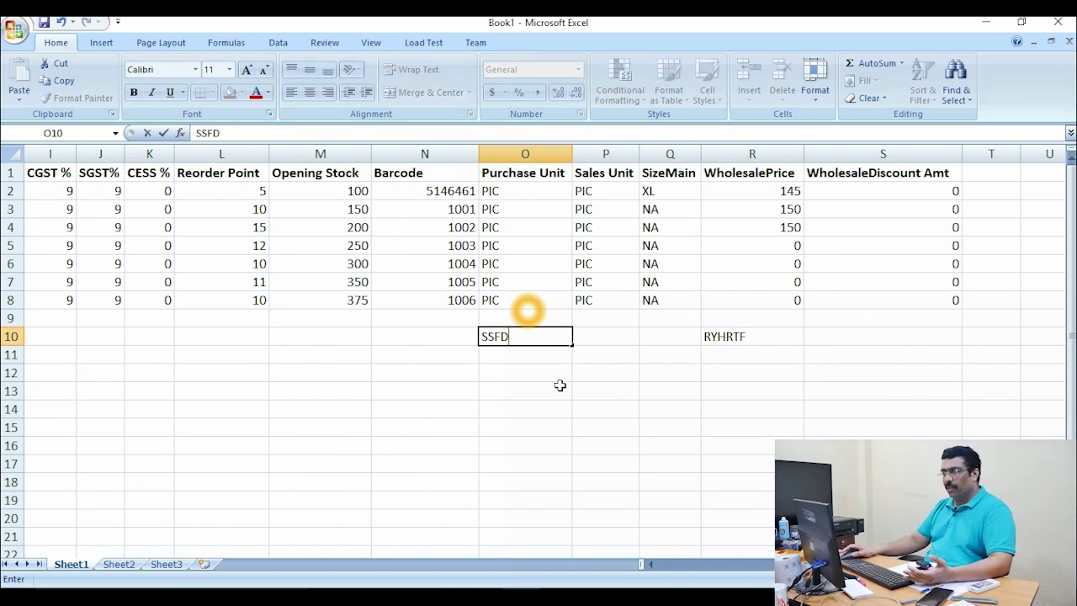
left_click(596, 388)
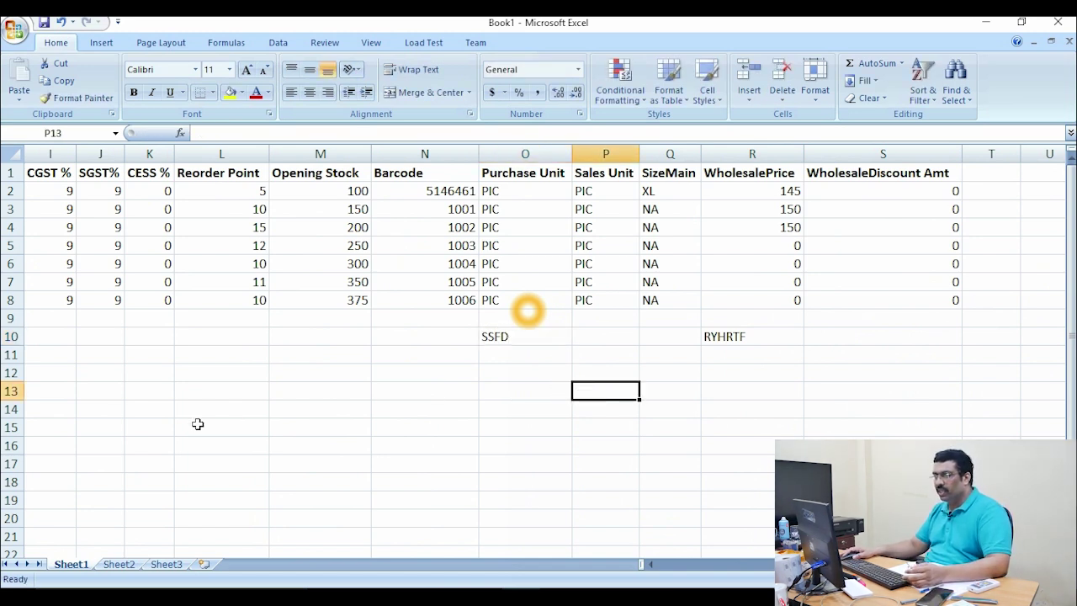
- Delete rows 9 to 14 to remove the stray text below the product data
left_click(11, 318)
left_click_drag(12, 318, 12, 409)
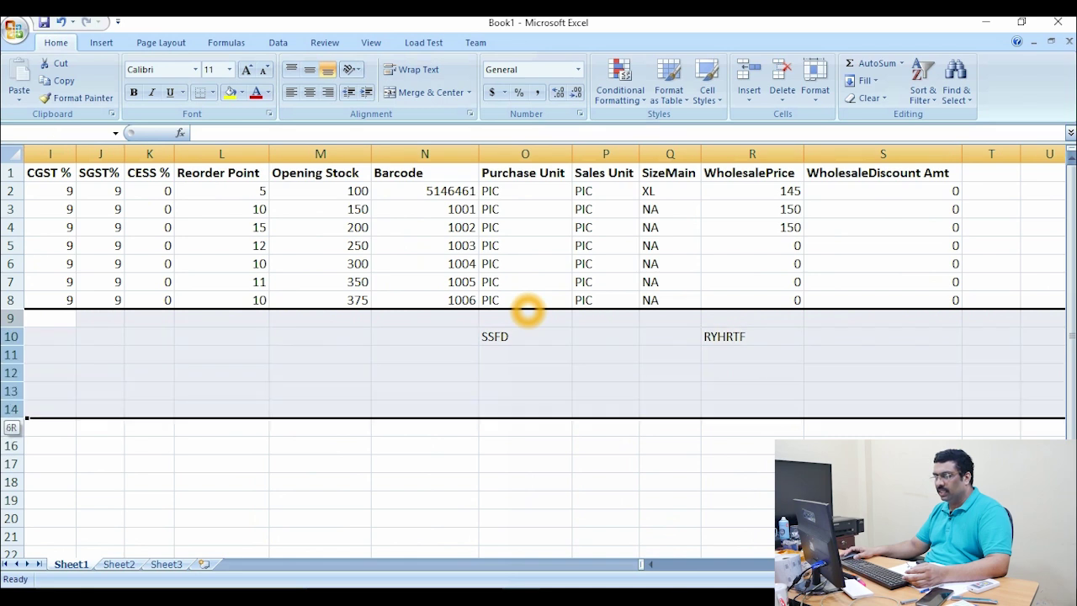
right_click(10, 374)
left_click(59, 478)
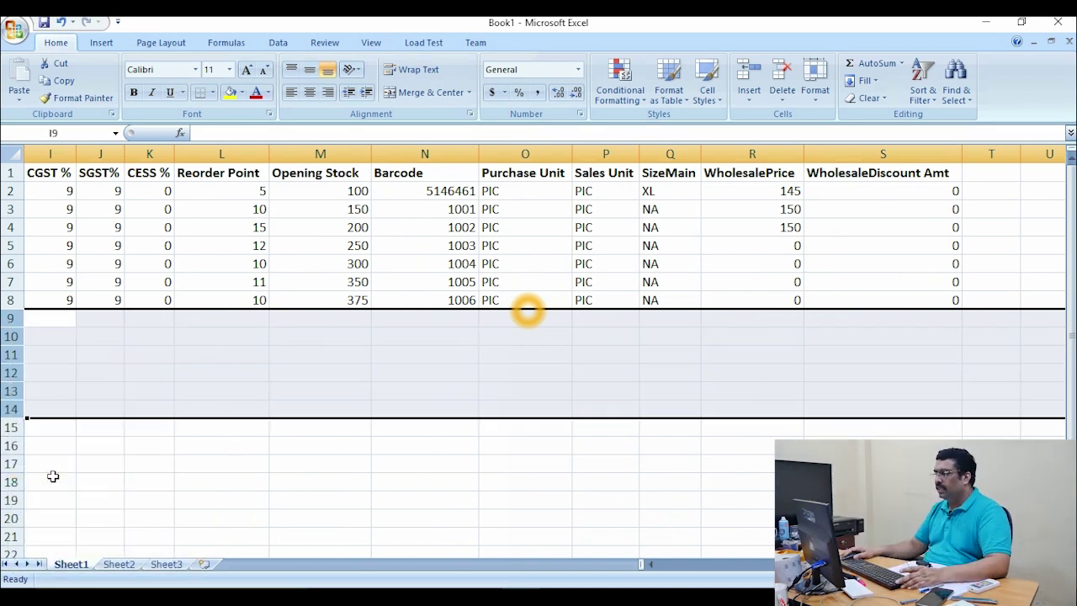
left_click(309, 515)
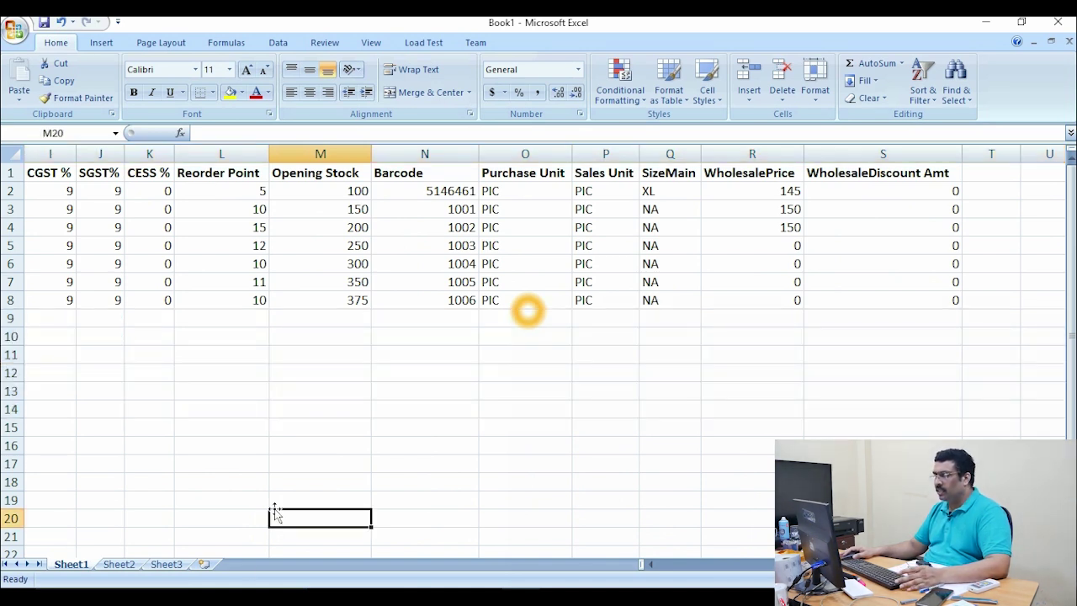
left_click(298, 388)
- Minimize the open windows and move the Book1 file to an empty spot on the desktop
key("alt+Tab")
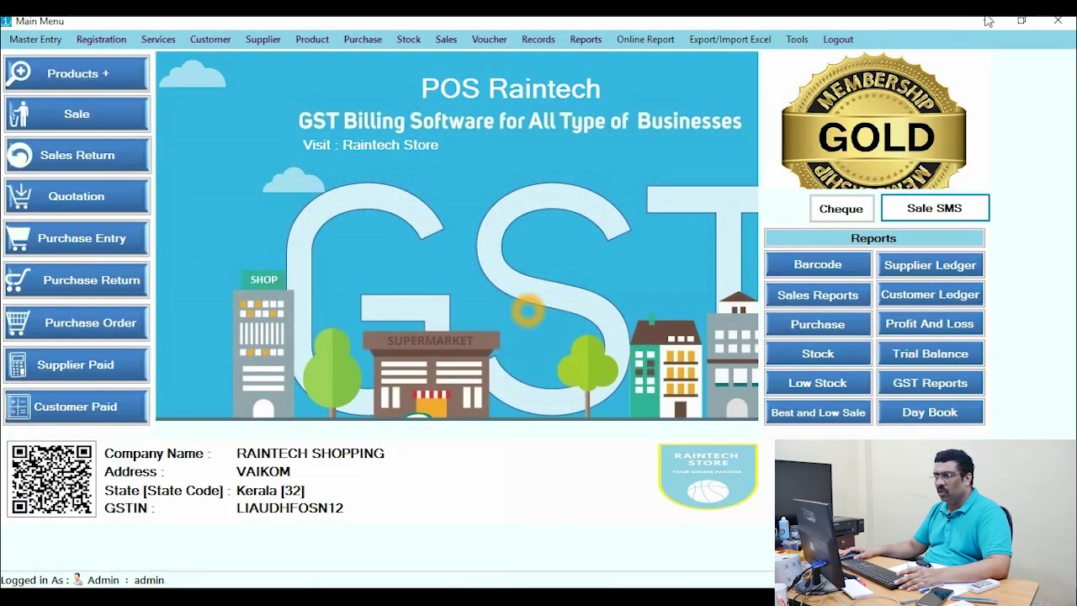
left_click(989, 20)
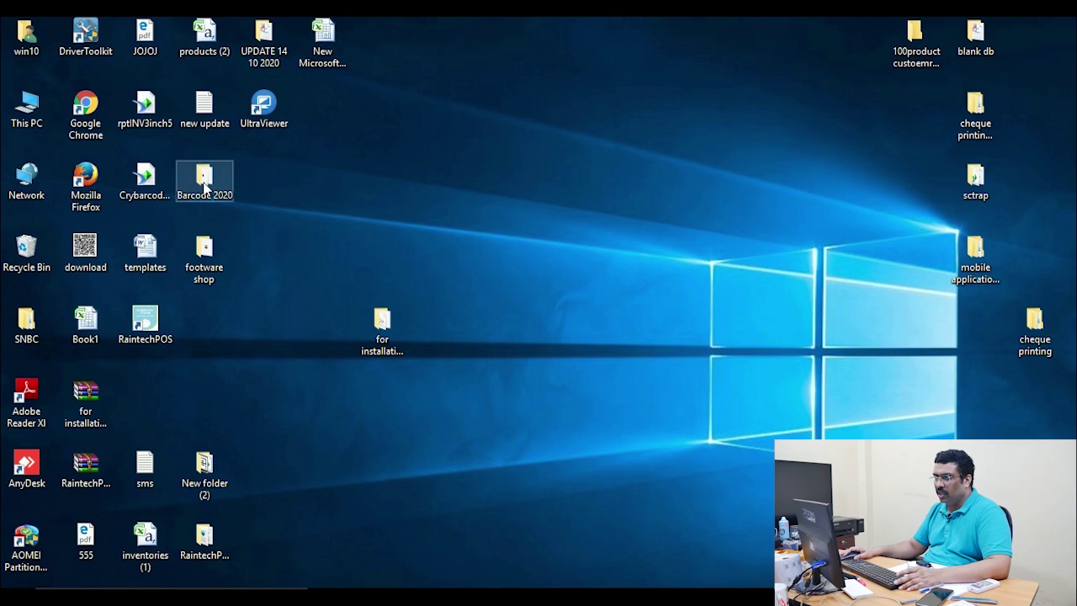
left_click_drag(95, 334, 280, 291)
left_click(279, 289)
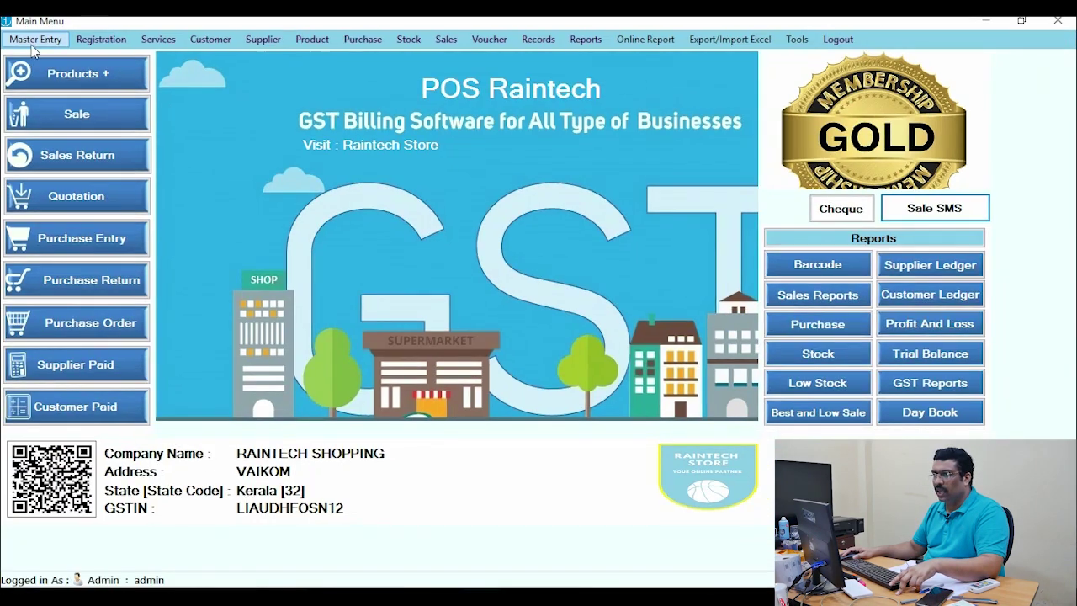
- Switch to POS Raintech and examine the units defined in its master unit list
left_click(33, 41)
left_click(52, 110)
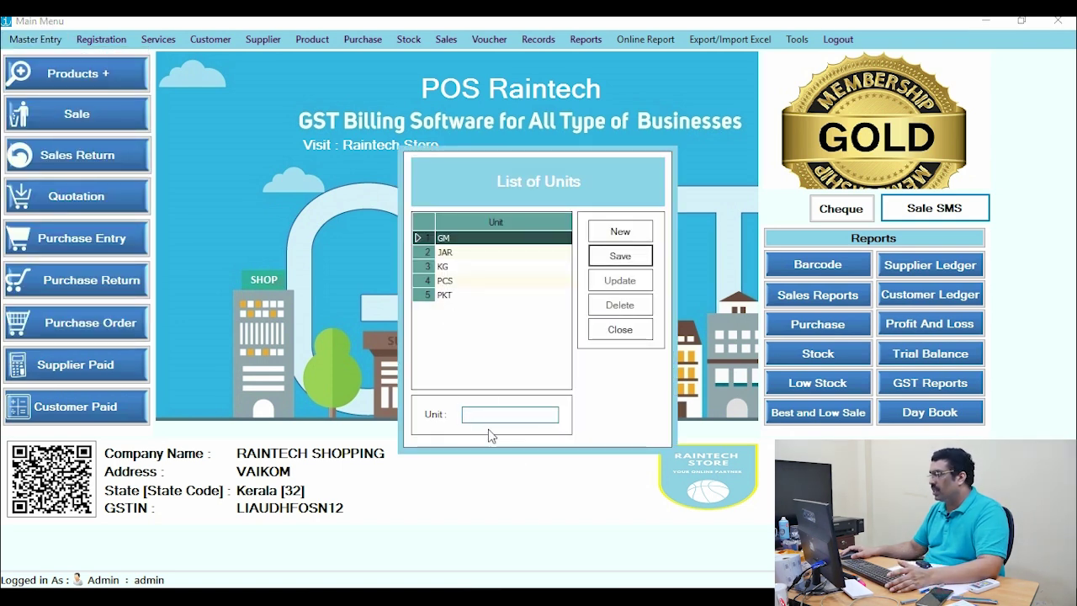
left_click(640, 331)
- Open the Book1 workbook from the desktop and check the unit name used in the Sales Unit column
left_click(986, 21)
double_click(255, 246)
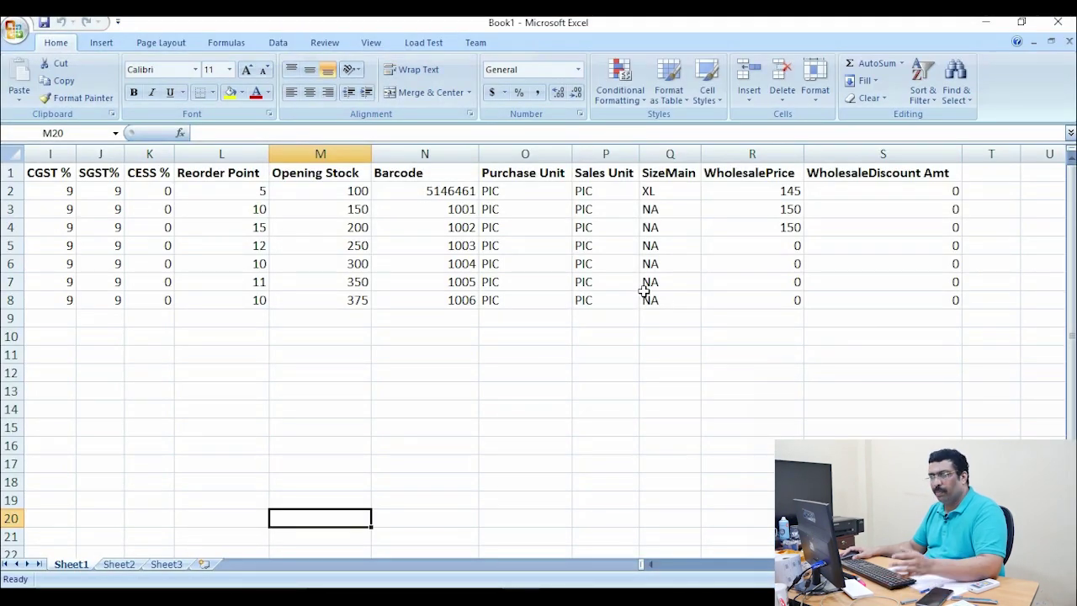
left_click(608, 285)
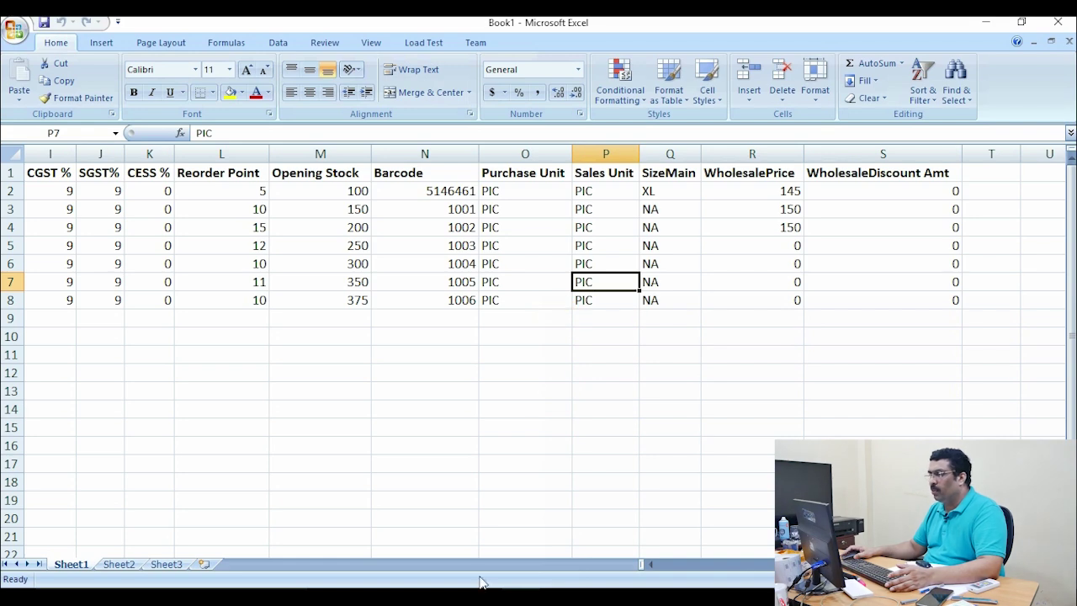
- Switch to POS Raintech, add PIC as a new unit in the master unit list and save it
left_click(505, 593)
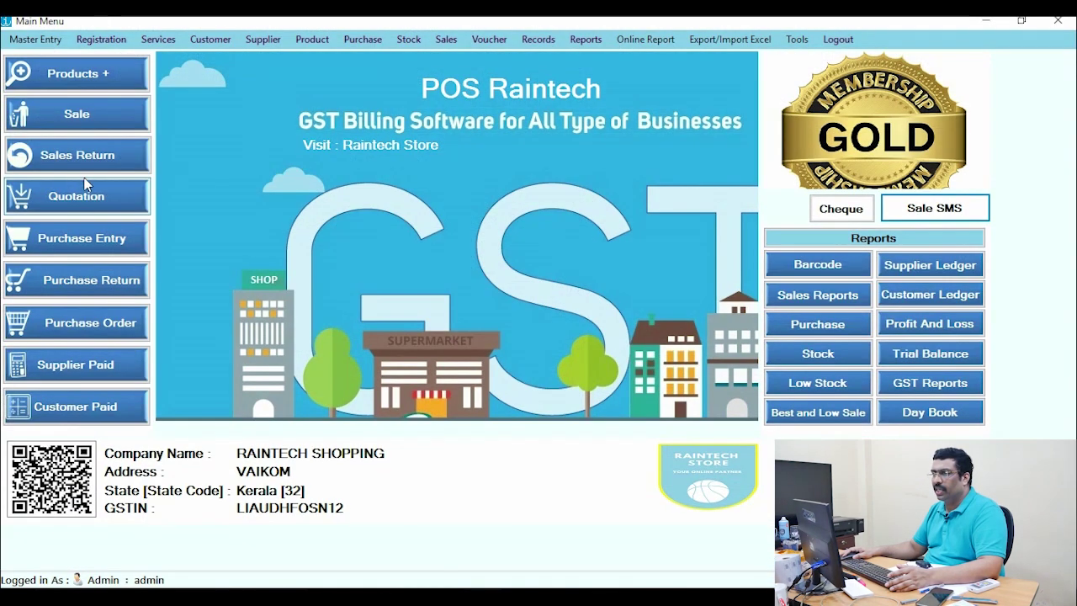
left_click(35, 40)
left_click(39, 109)
left_click(495, 412)
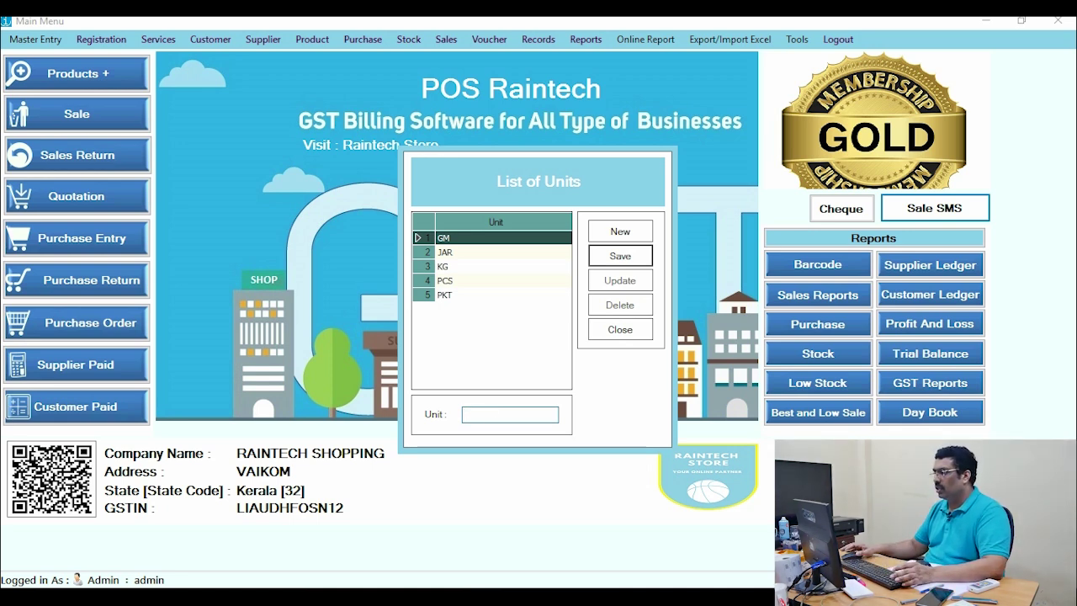
type("PIC")
left_click(620, 256)
left_click(586, 362)
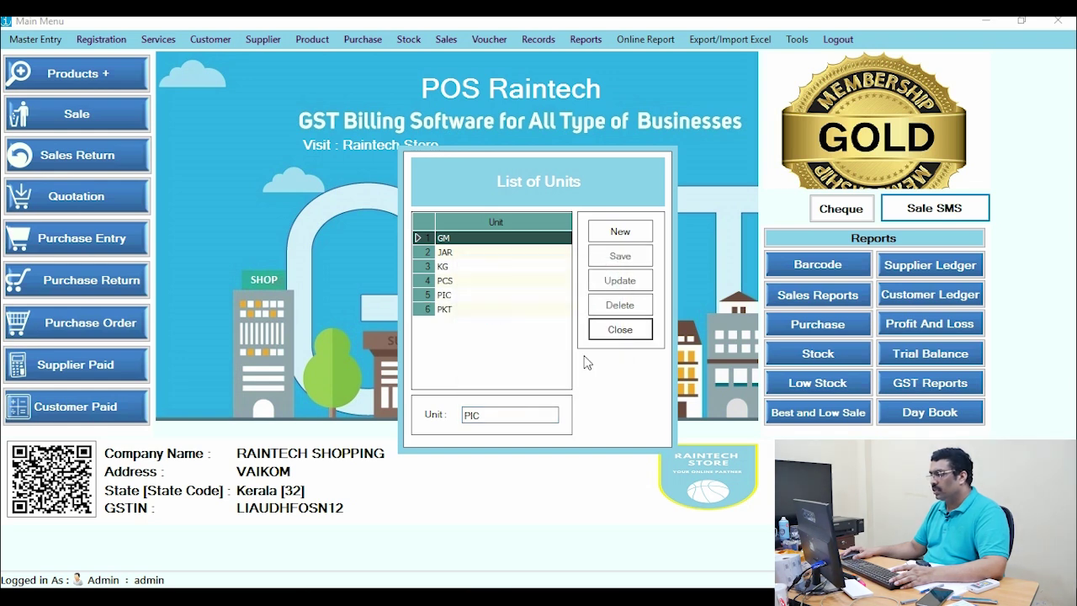
left_click(620, 330)
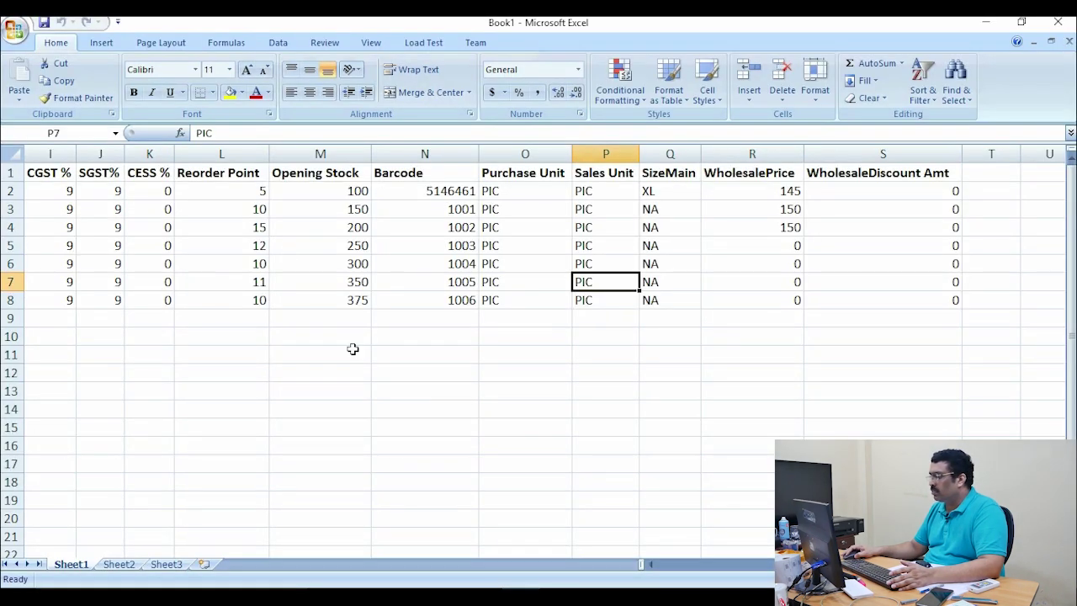
- Review the Sub Category ID values in B2 to B8 of Book1, then view the category master in POS Raintech
scroll(538, 353, "left", 8)
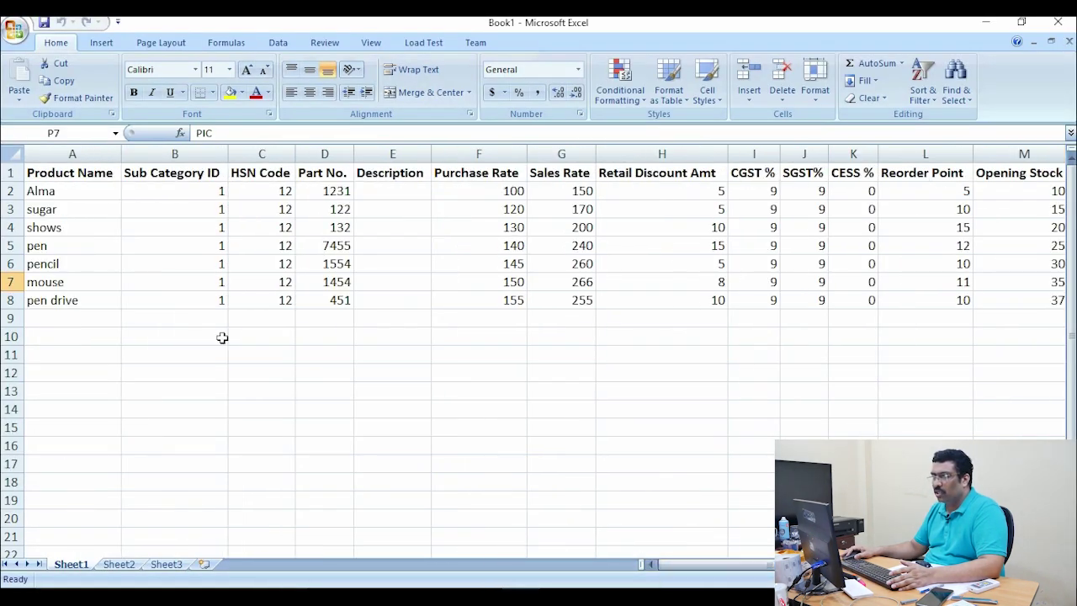
left_click_drag(180, 192, 185, 299)
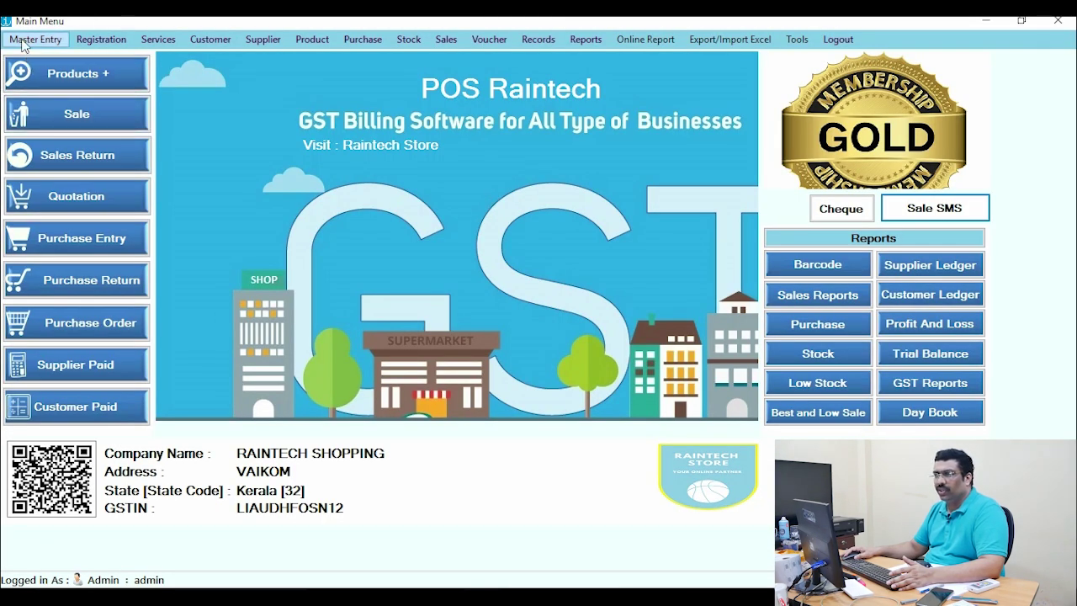
left_click(23, 45)
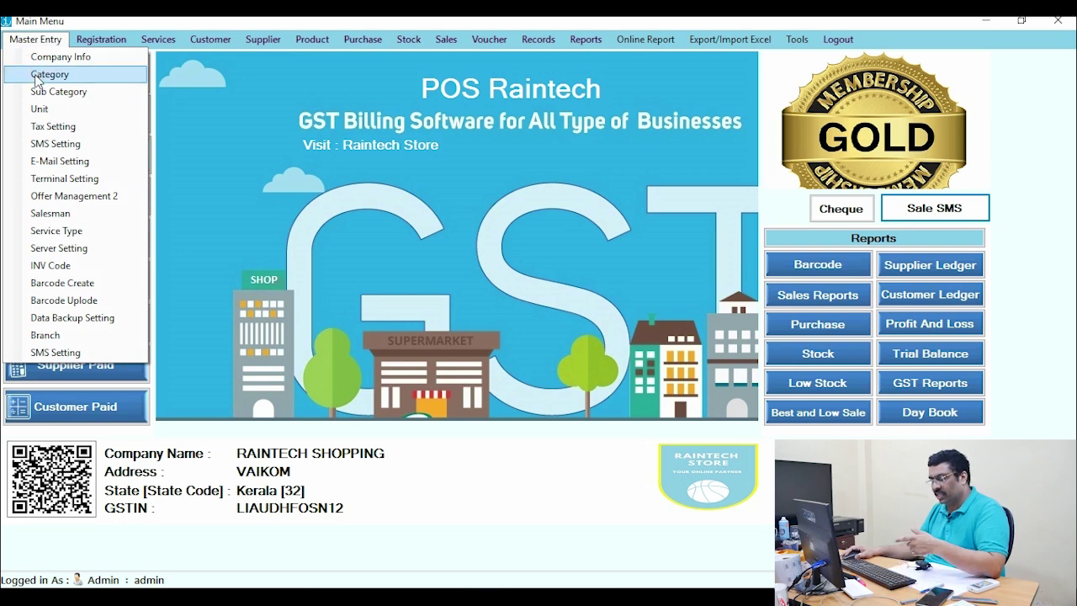
left_click(38, 76)
left_click(627, 330)
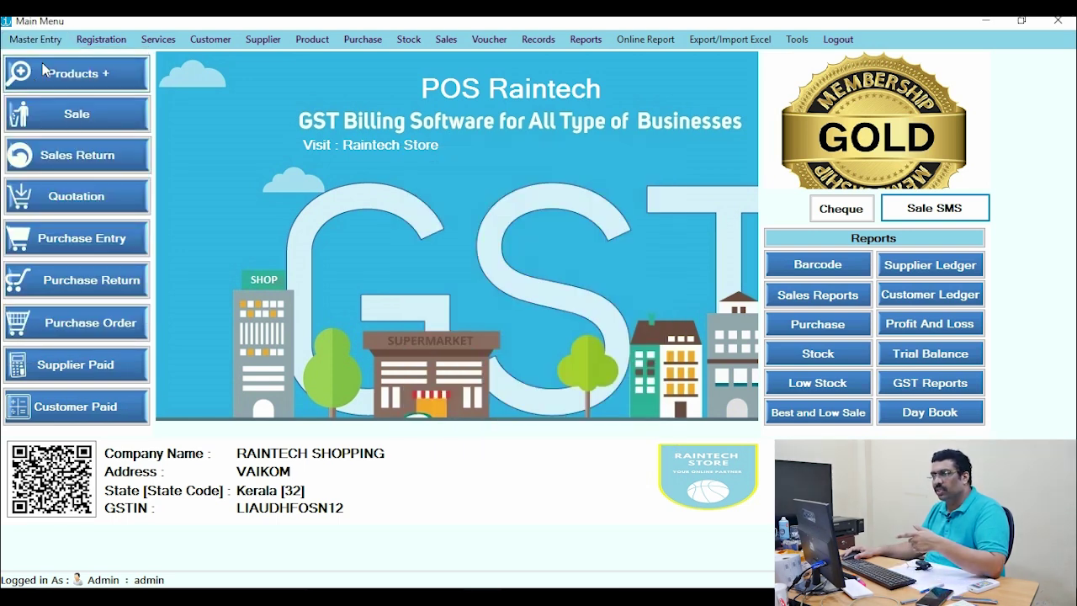
- Open the sub category master and load the GENERAL record to examine its ID
left_click(34, 42)
left_click(47, 93)
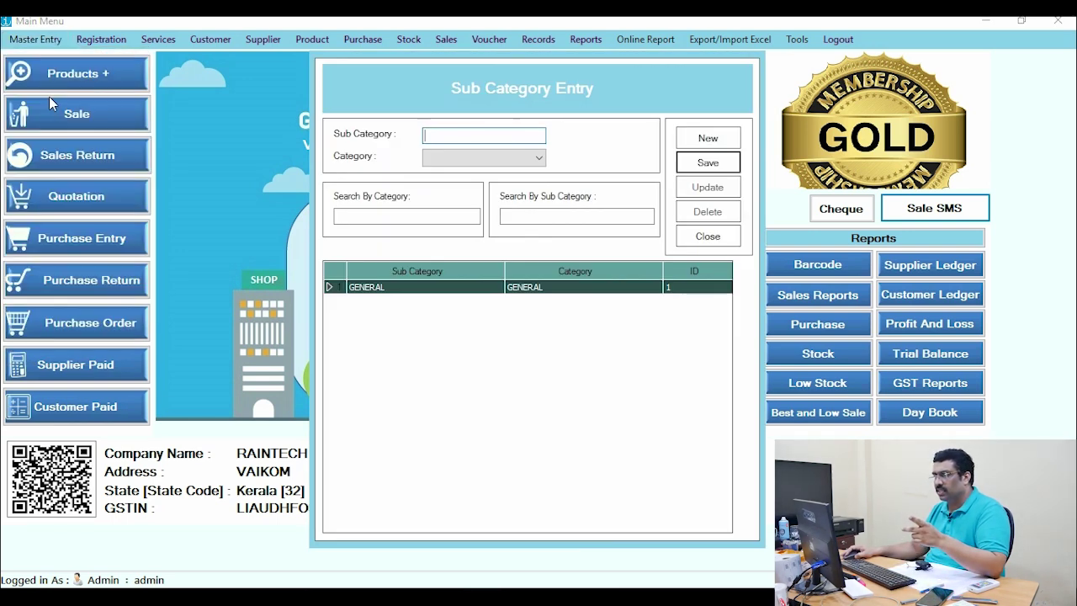
left_click(524, 288)
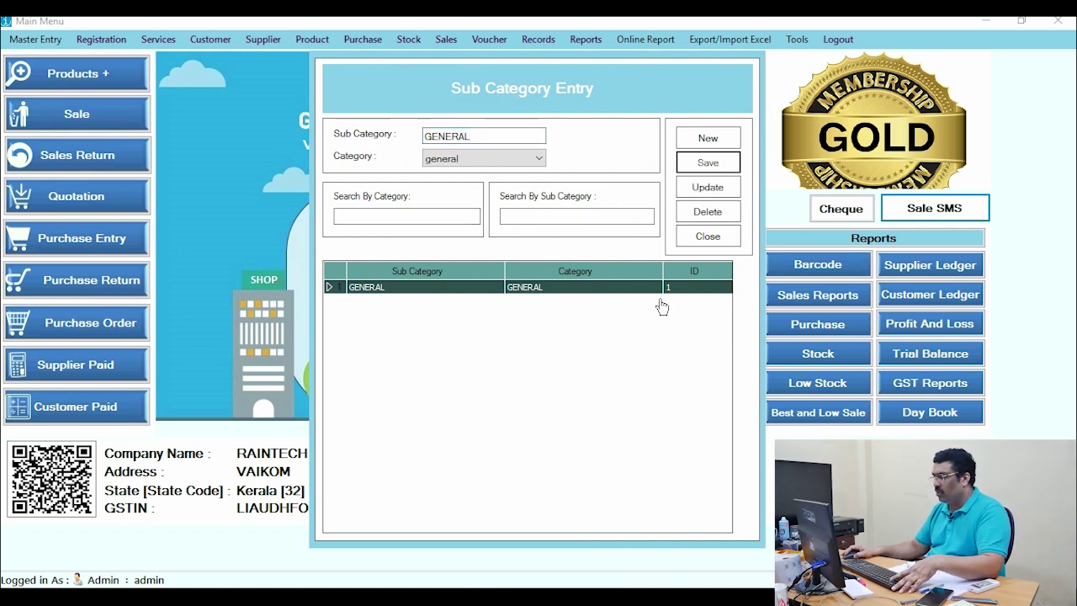
left_click(721, 272)
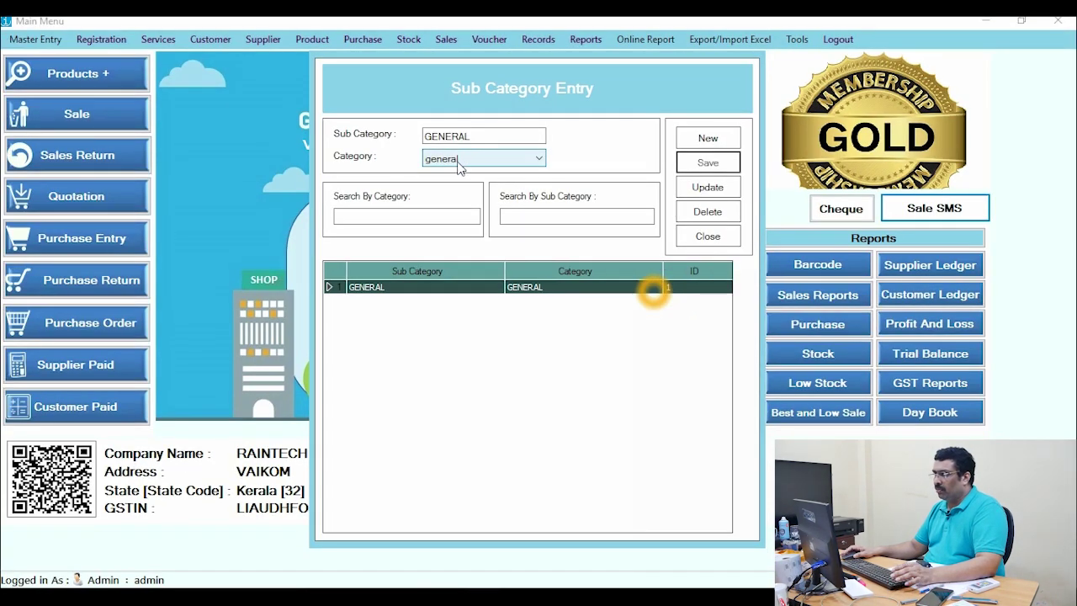
left_click(485, 137)
left_click_drag(494, 139, 107, 175)
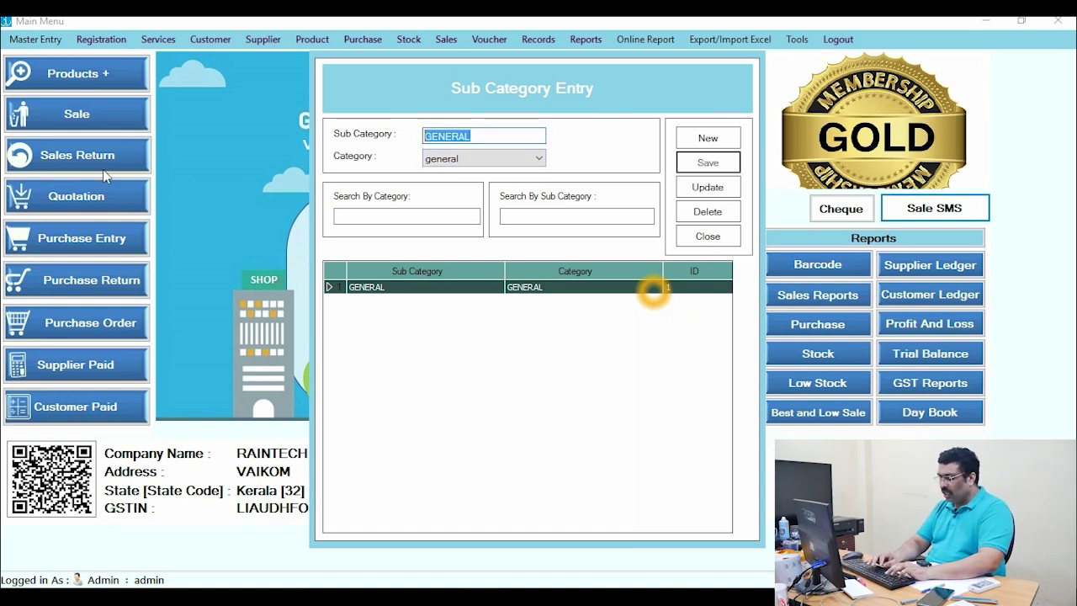
type("GARMENTS")
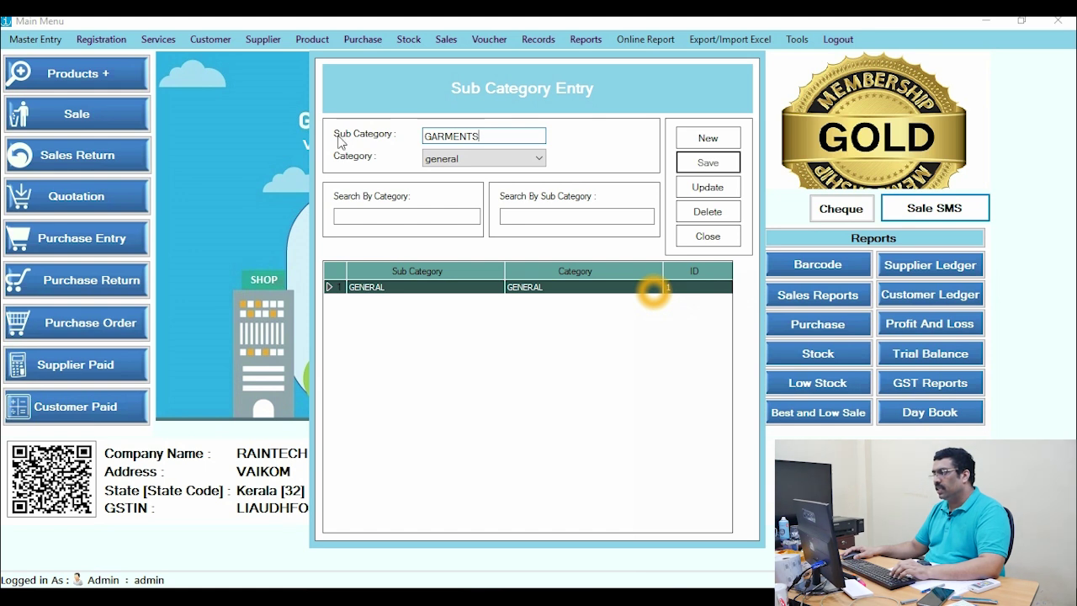
left_click(469, 162)
left_click(469, 178)
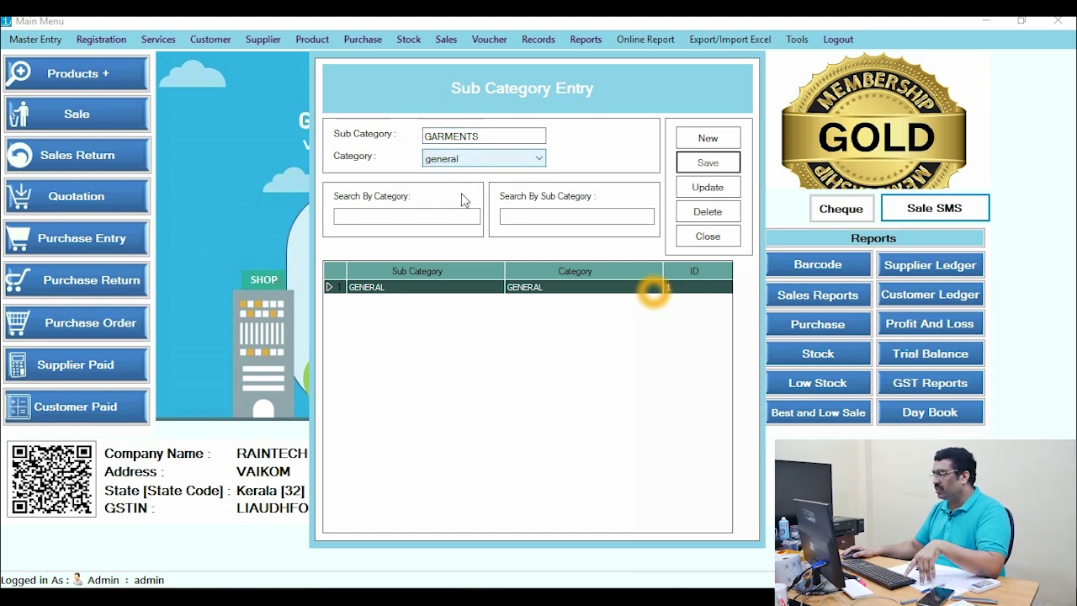
- Create a new sub category GARMENTS under the general category, save it, check the listed IDs and close the form
left_click(686, 142)
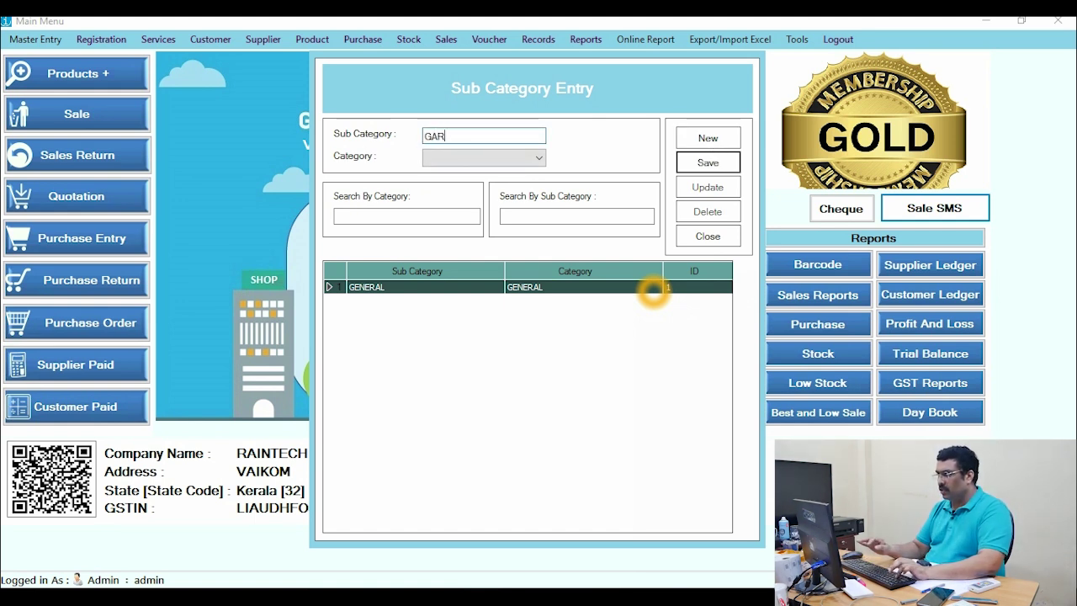
left_click(484, 158)
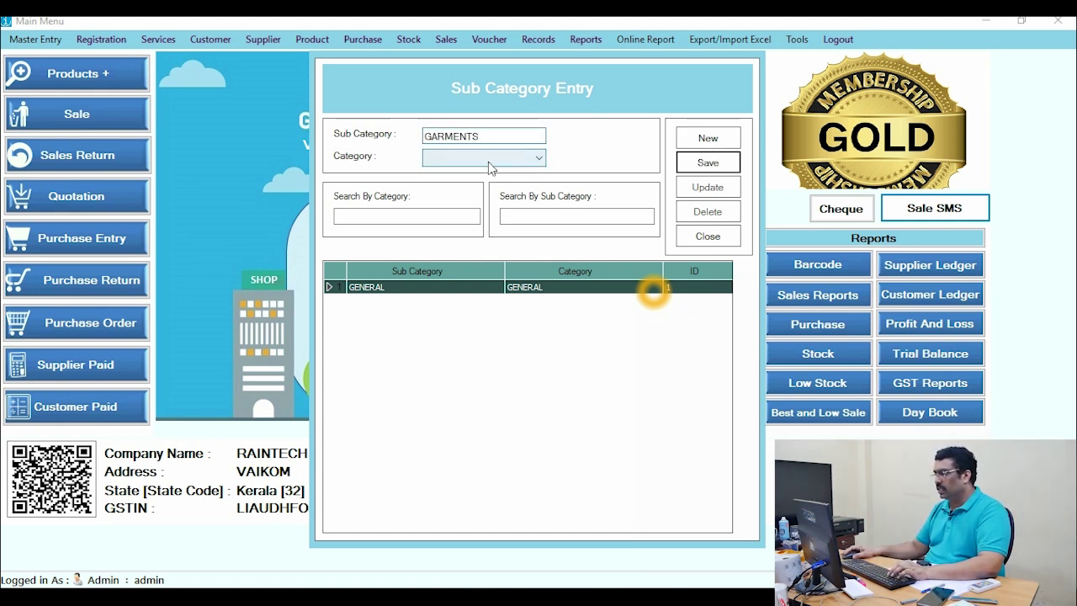
left_click(454, 174)
left_click(711, 164)
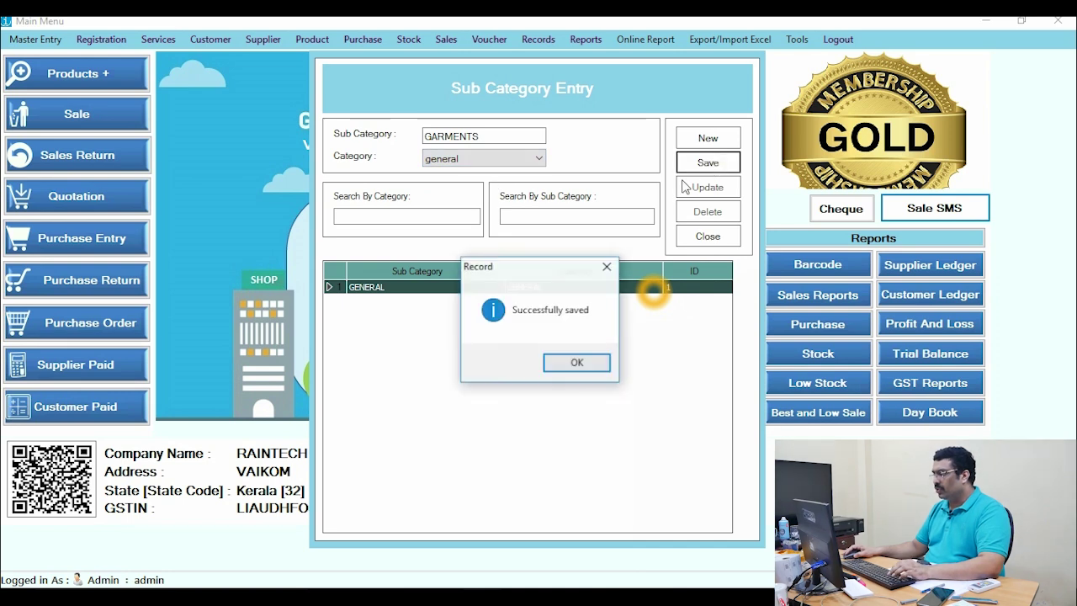
left_click(594, 364)
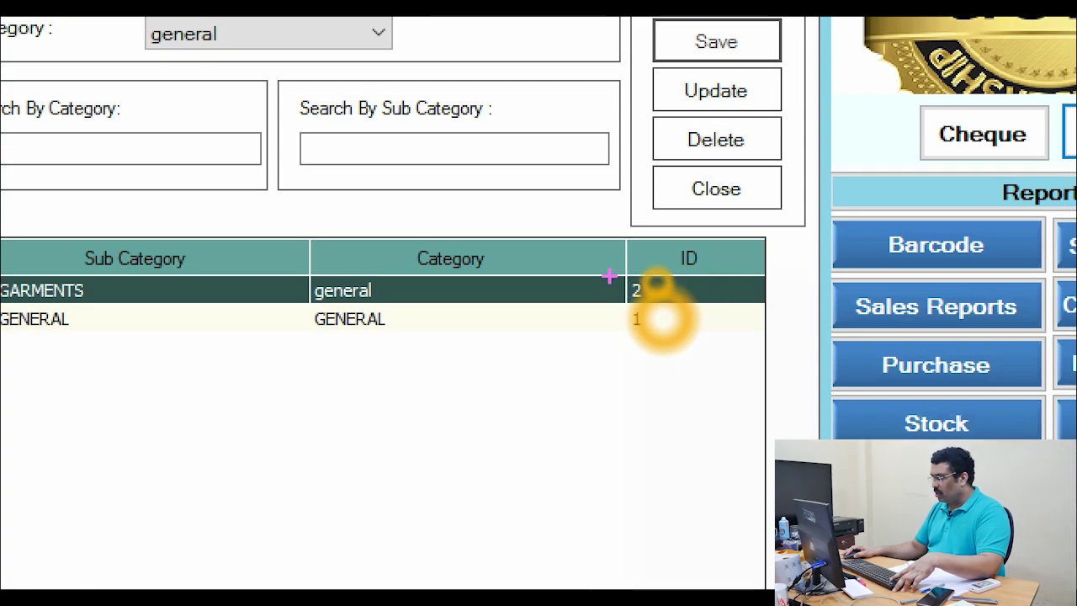
mouse_move(625, 280)
left_mouse_down()
mouse_move(665, 368)
mouse_move(668, 359)
left_mouse_up()
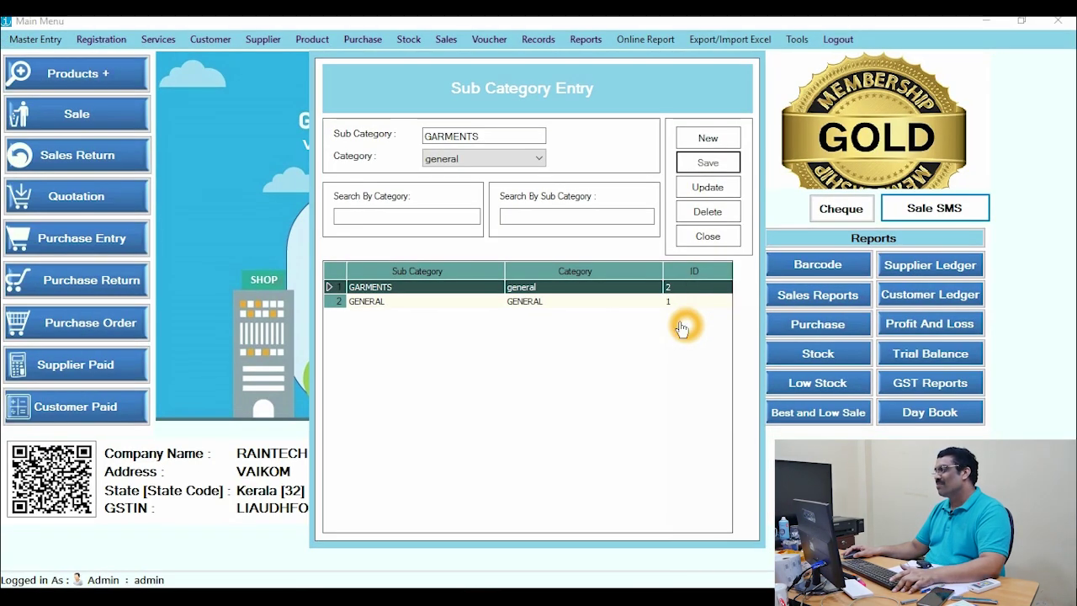
left_click(712, 236)
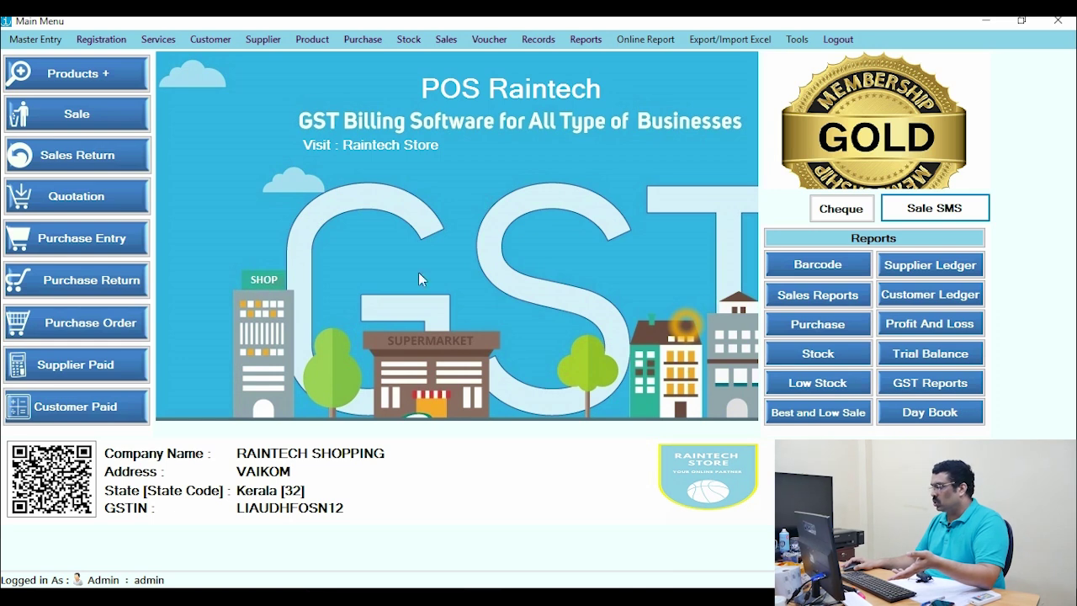
- View the Stock In report before the product import, then close the report and its dialog
left_click(815, 354)
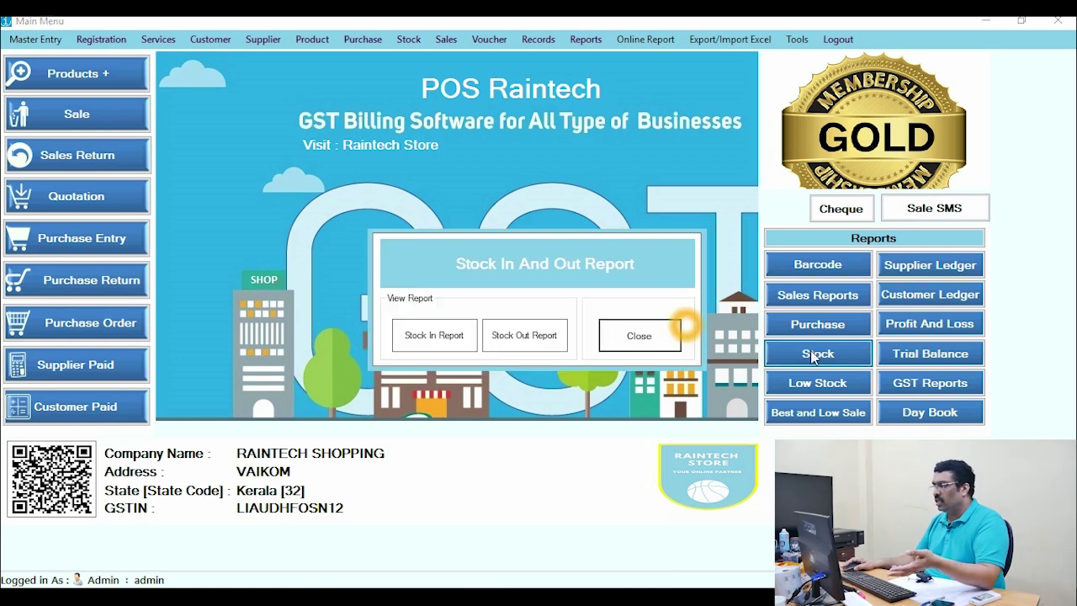
left_click(423, 340)
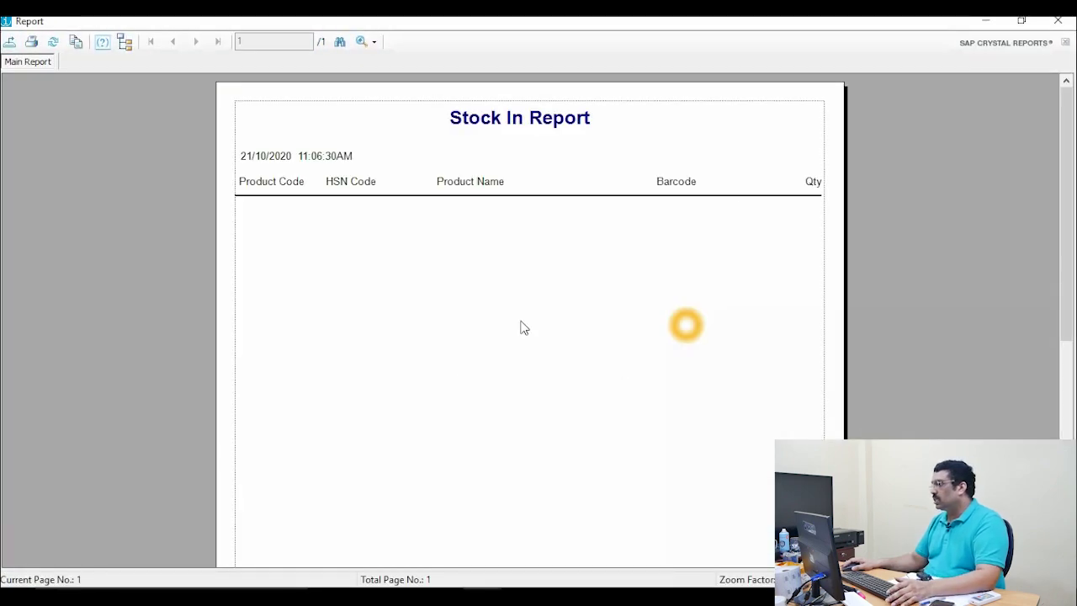
left_click(1058, 20)
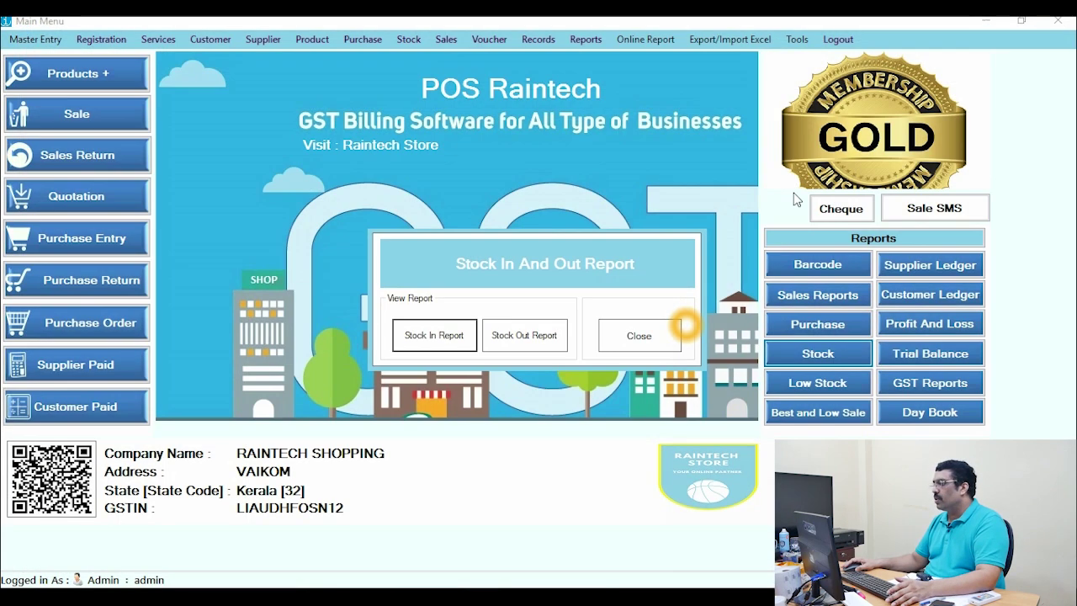
left_click(657, 331)
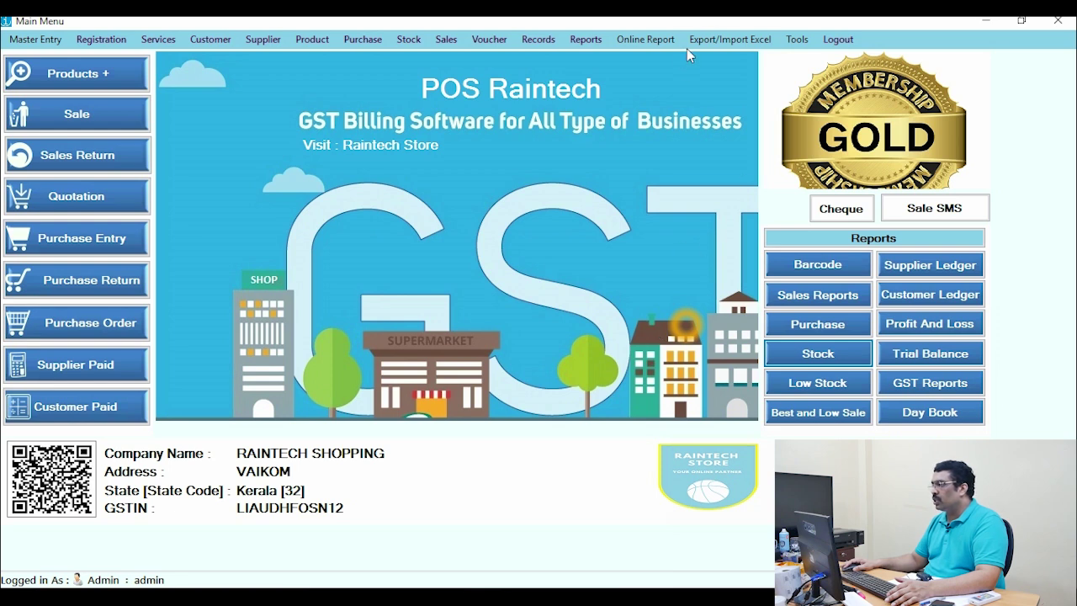
- Try to import the products from the Book1 workbook on the Desktop, then leave the product import form
left_click(715, 40)
left_click(705, 59)
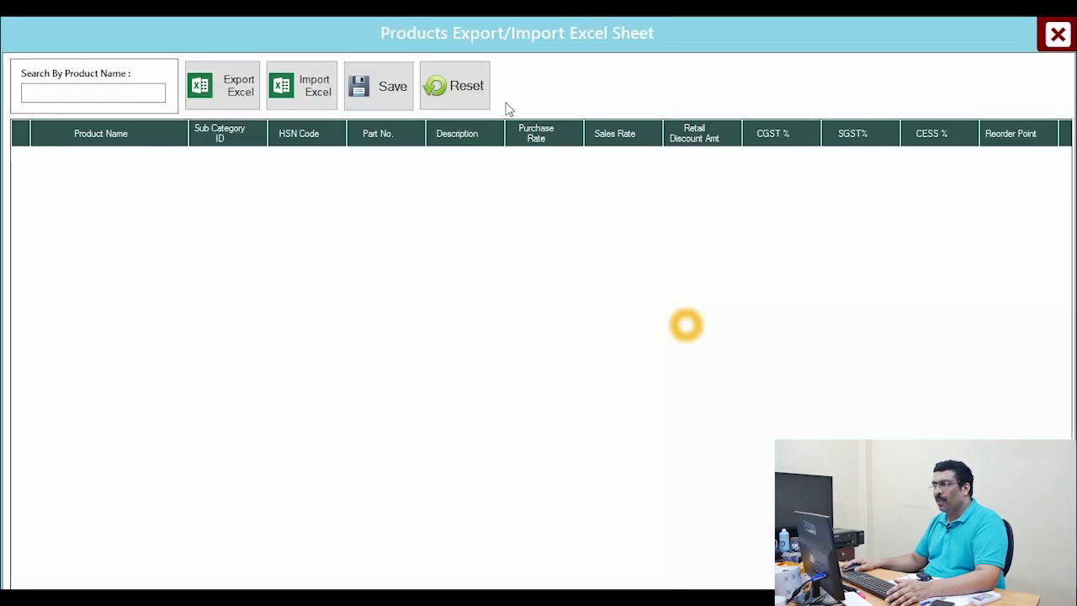
left_click(313, 90)
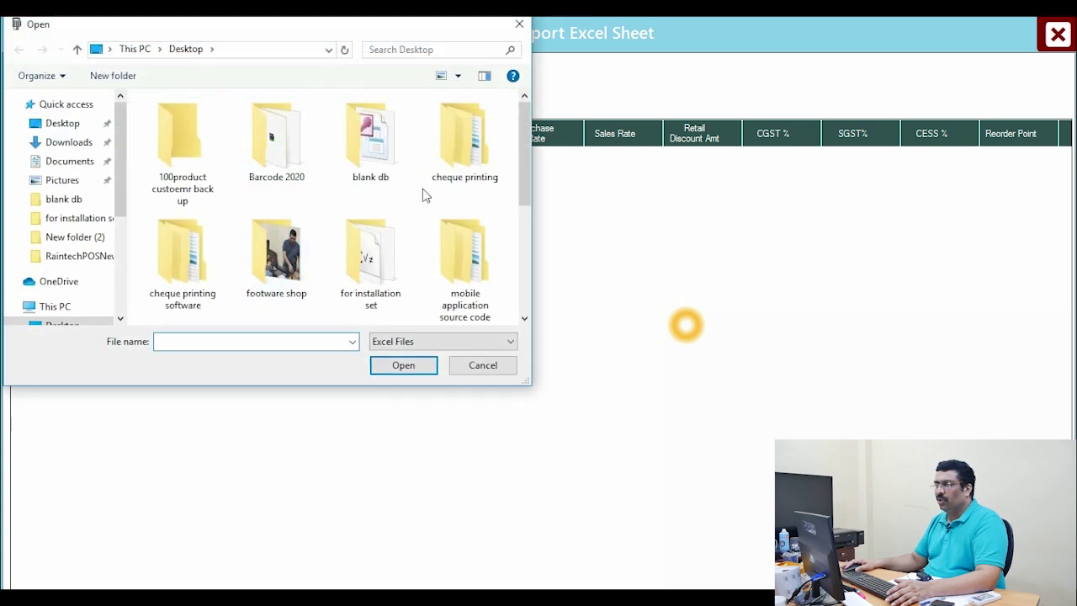
left_click(66, 122)
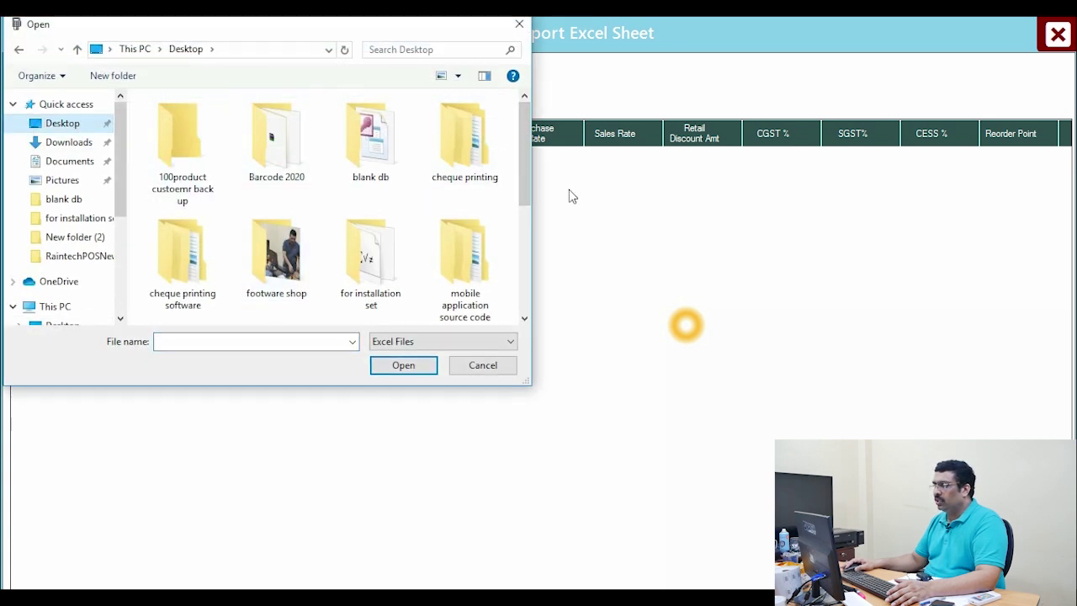
left_click_drag(527, 156, 524, 251)
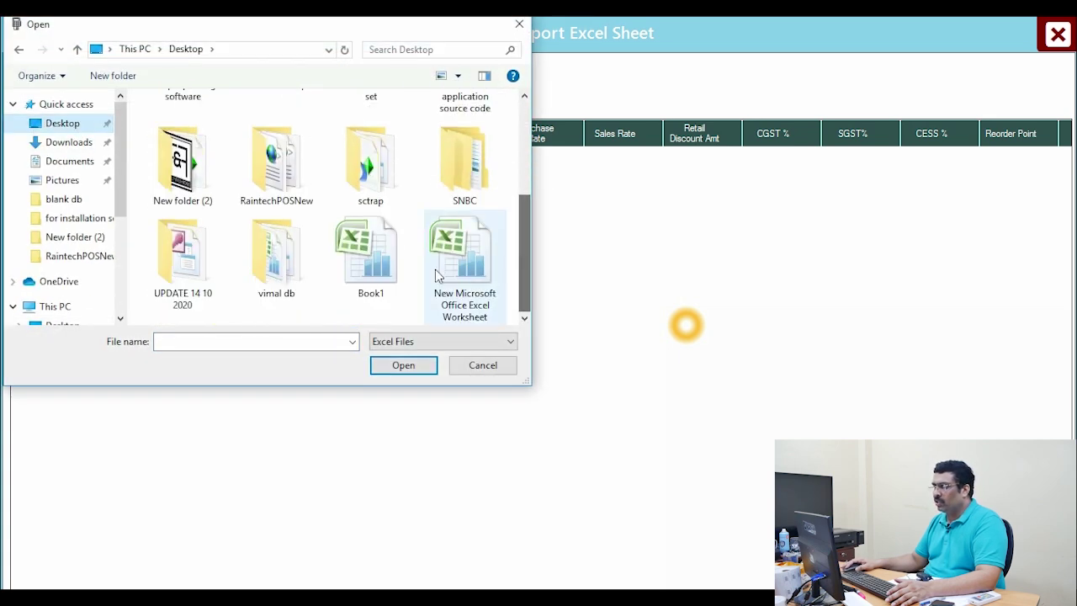
left_click(370, 249)
left_click(418, 368)
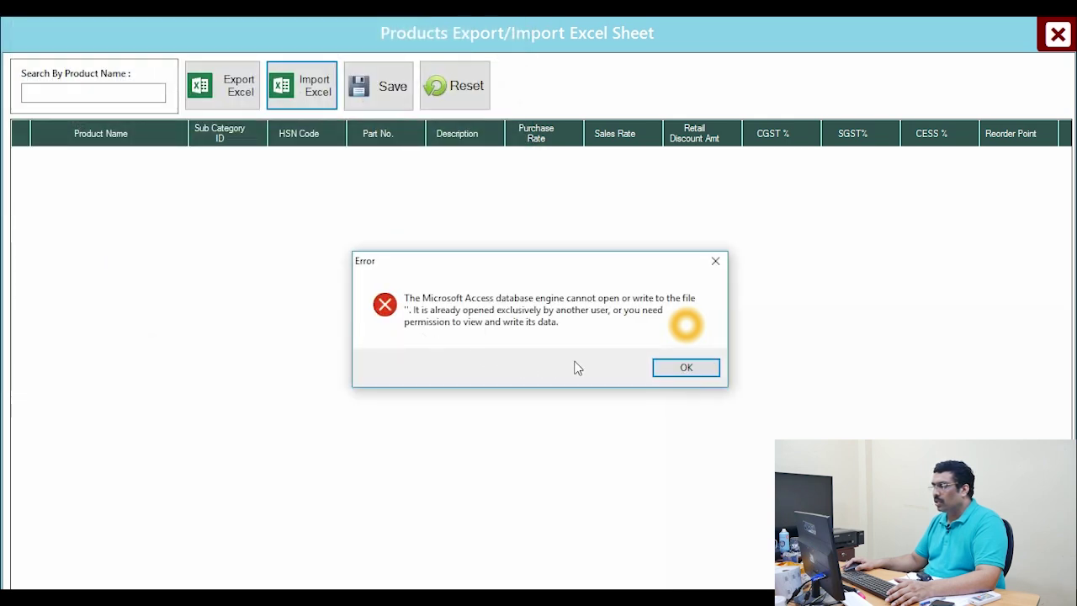
left_click(683, 367)
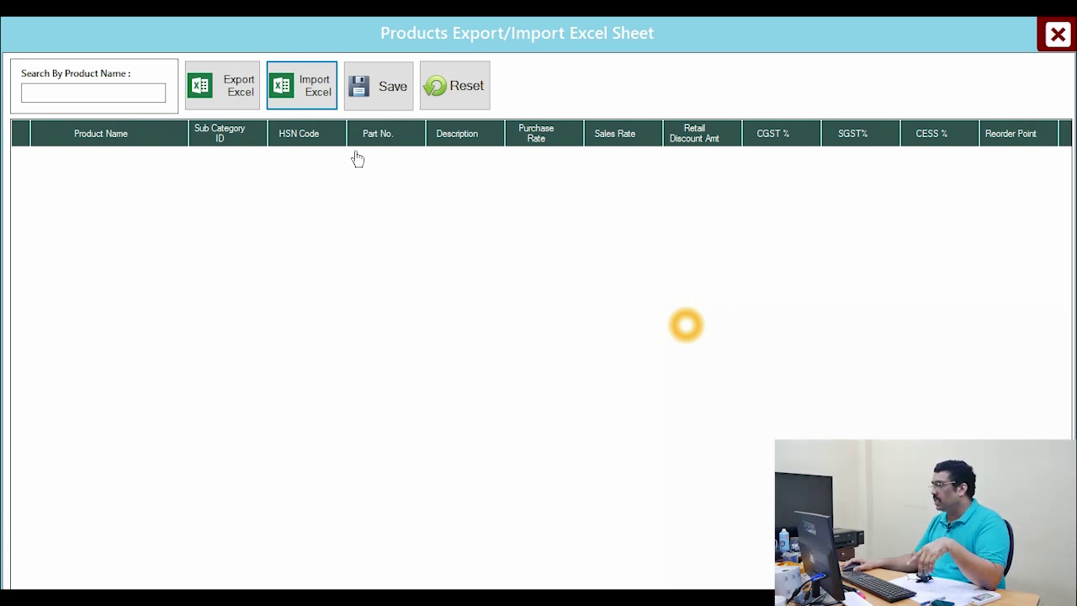
left_click(1059, 37)
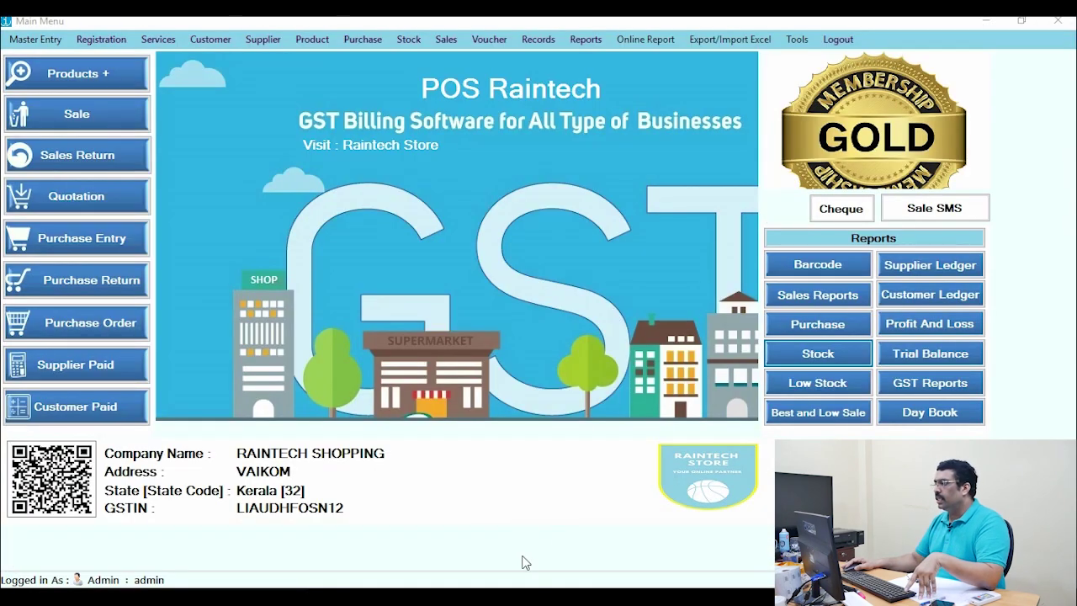
- Import the products from the Desktop workbook Book1 into the product import sheet and review the loaded columns
left_click(728, 38)
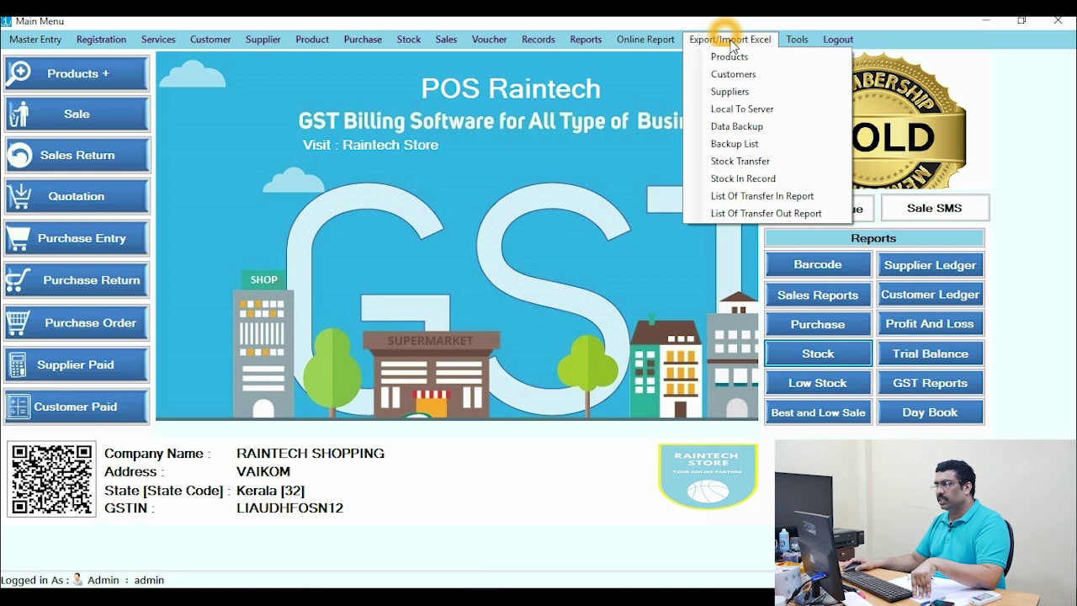
left_click(734, 56)
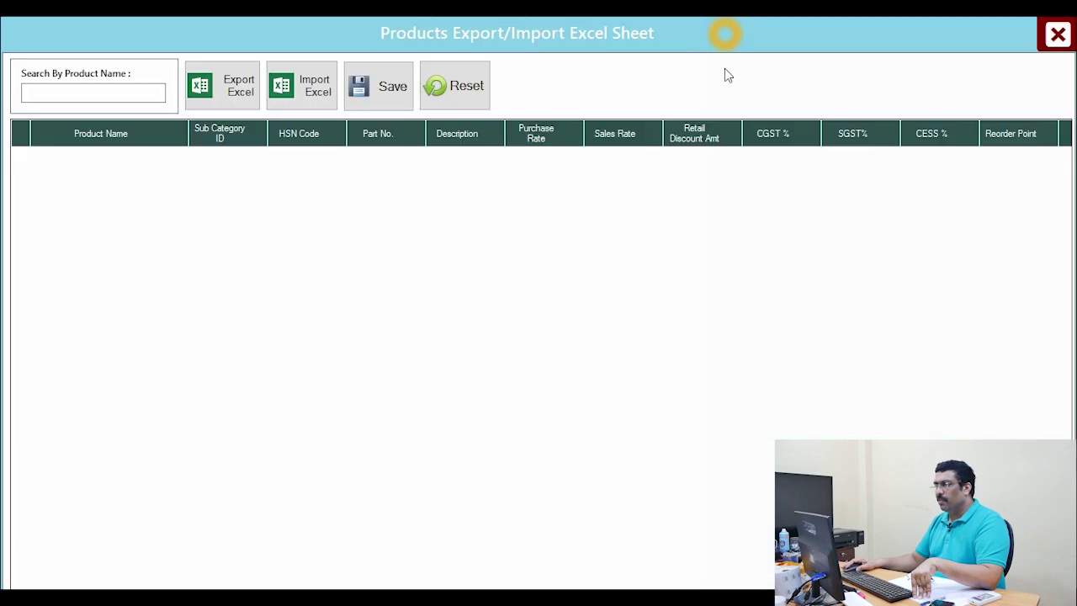
left_click(316, 85)
scroll(438, 227, "down", 3)
left_click(370, 248)
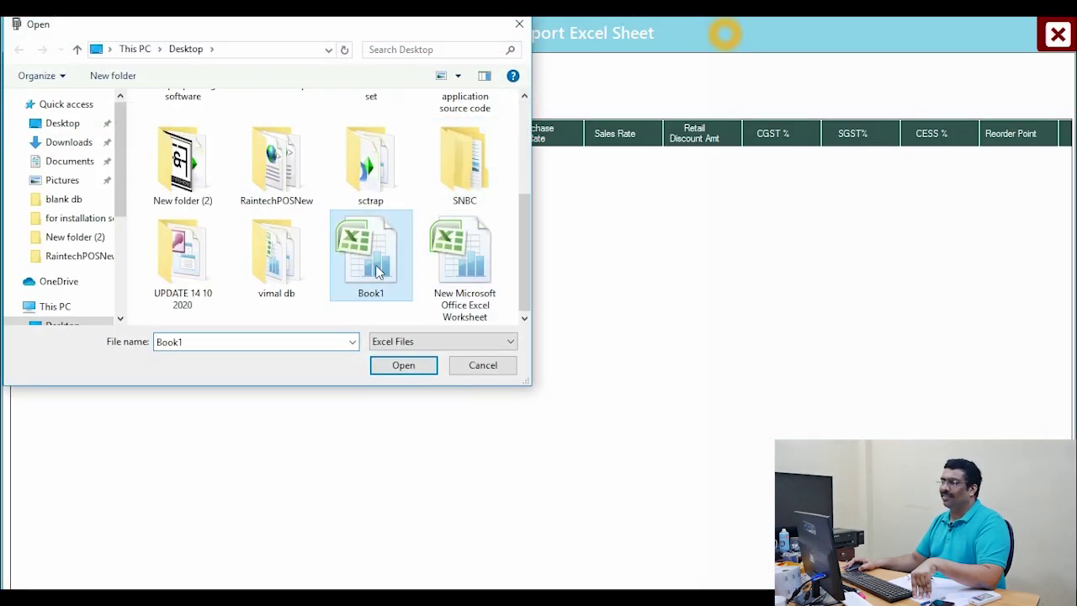
left_click(403, 365)
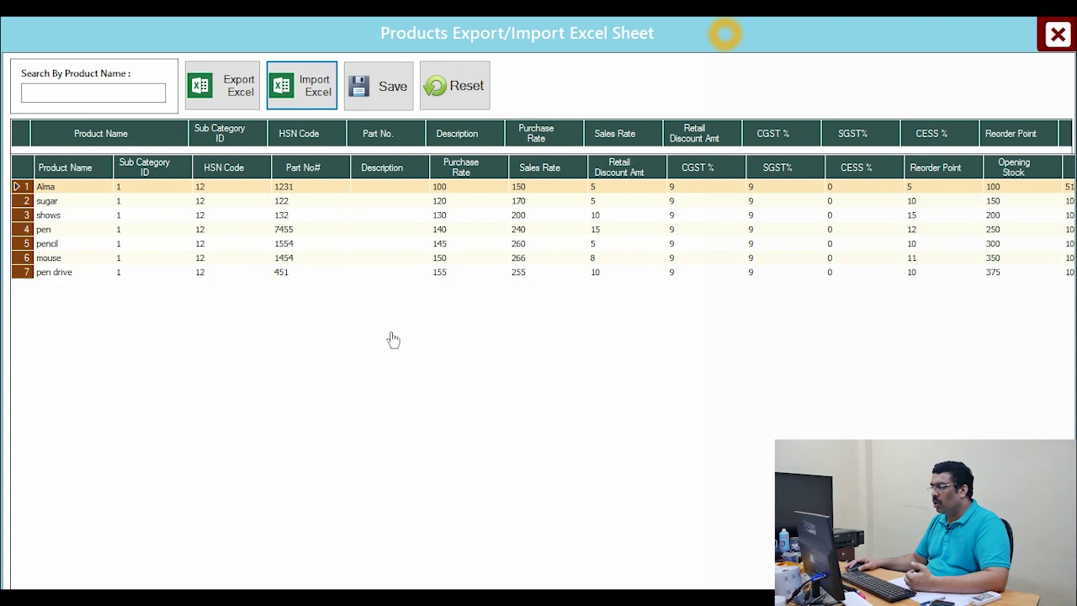
scroll(555, 216, "right", 5)
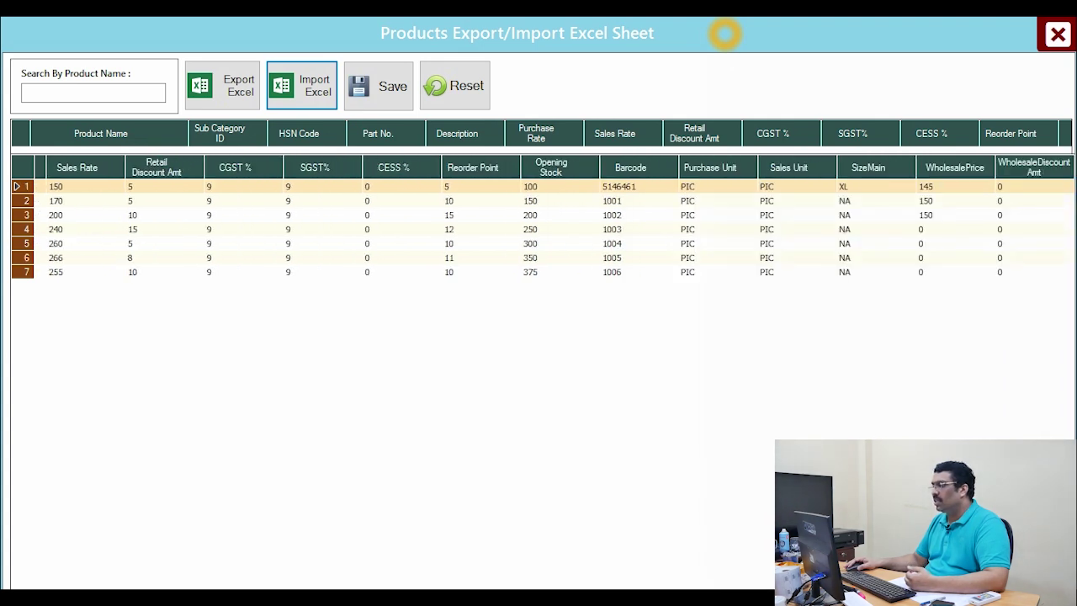
- Save the imported product rows to the database and close the product import form
left_click(383, 88)
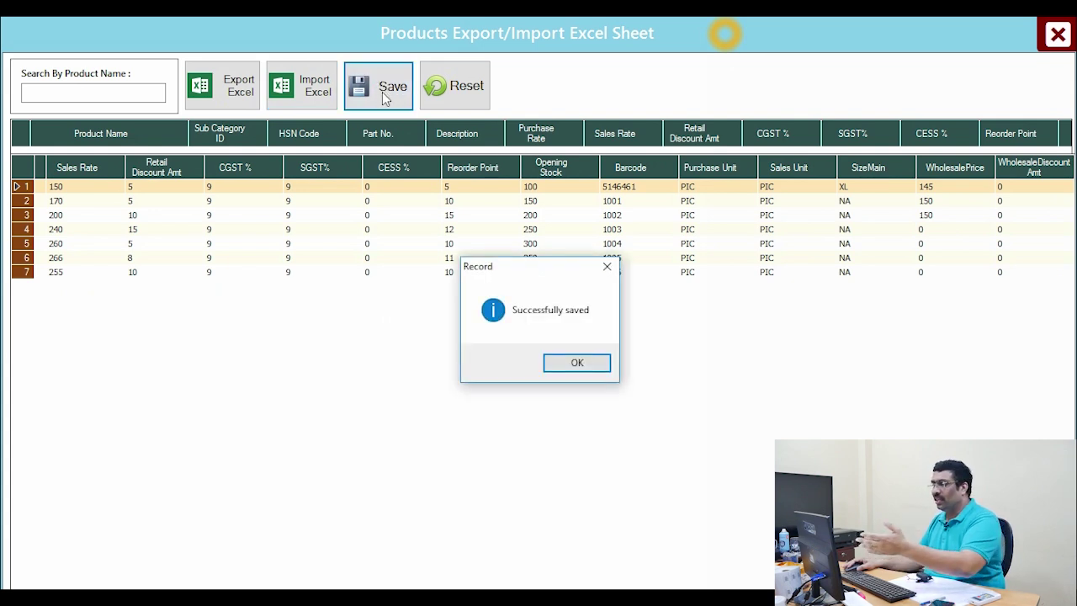
left_click(581, 365)
left_click(1057, 36)
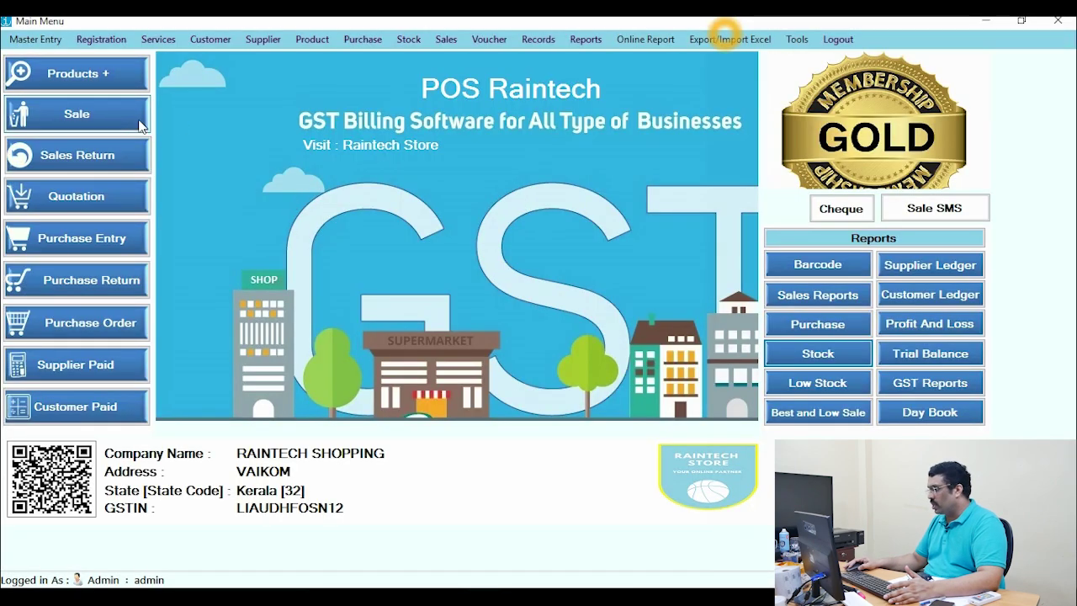
- Check the imported products, barcodes and quantities in the Stock In report, then close it
left_click(833, 358)
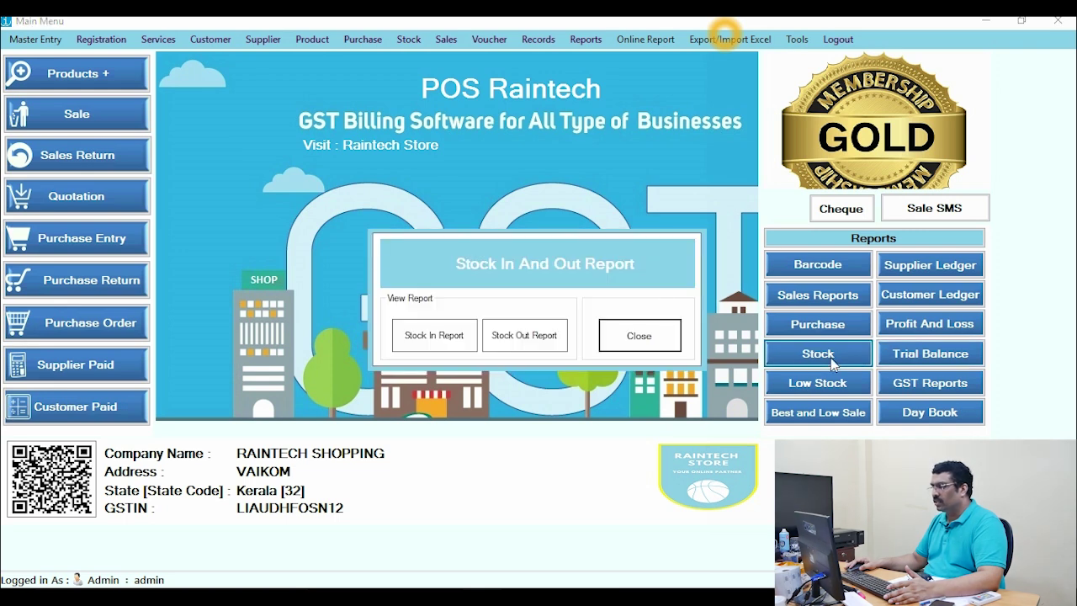
left_click(446, 333)
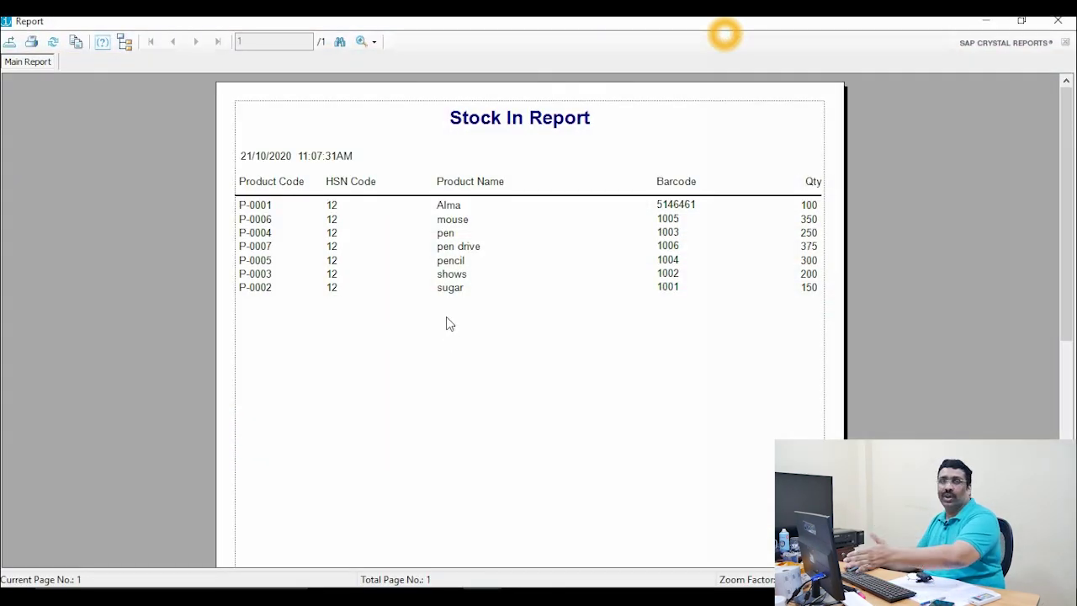
left_click(1057, 20)
left_click(639, 337)
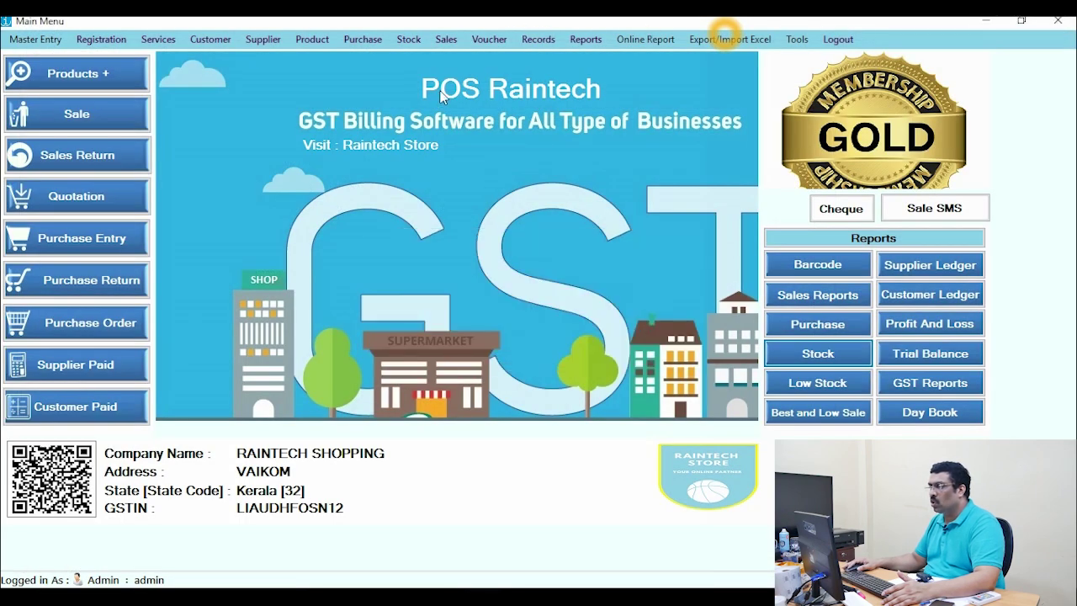
- Show all stock in the Stock In form, review the quantities and purchase and sale values, then close the form
left_click(409, 40)
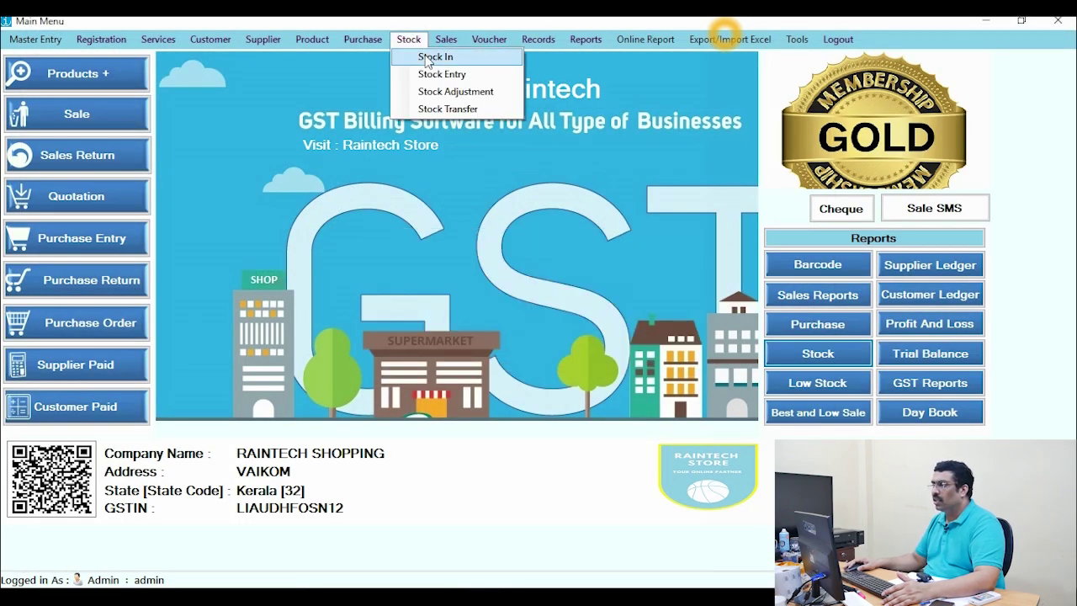
left_click(430, 53)
left_click(714, 126)
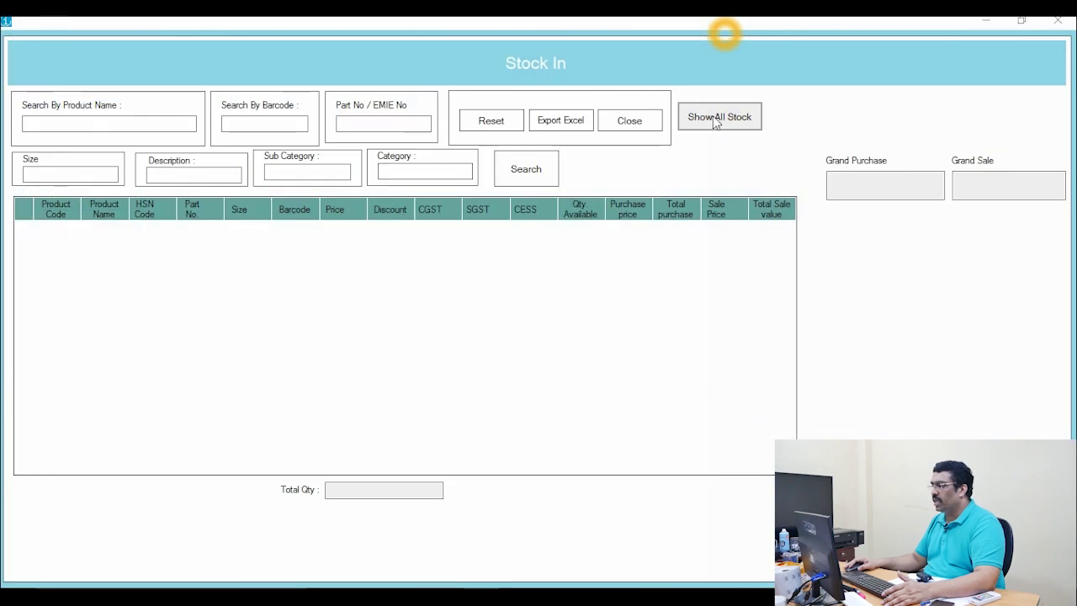
left_click(609, 370)
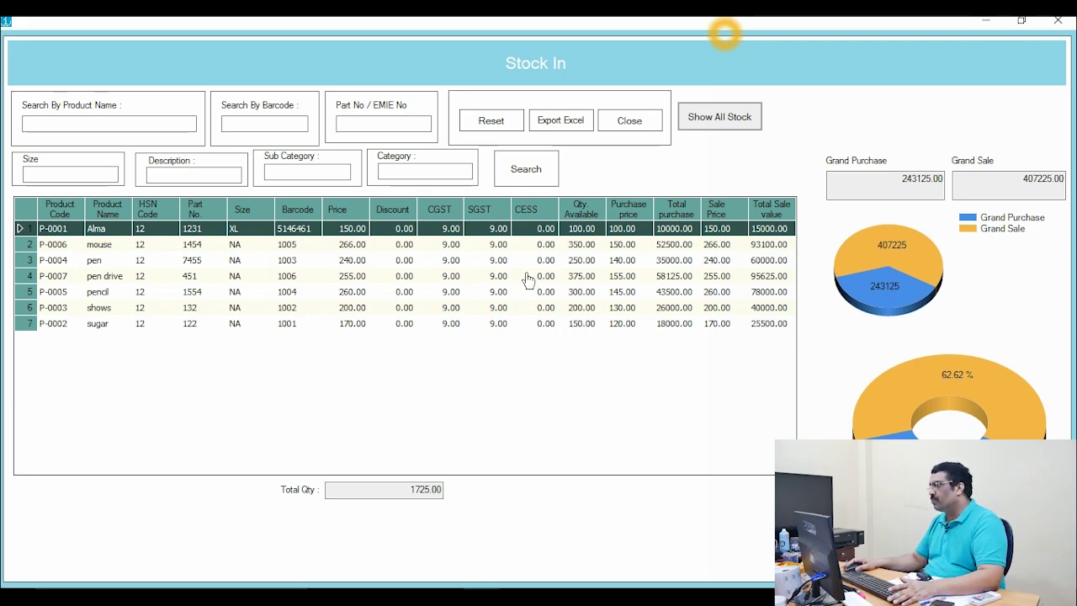
left_click(1059, 21)
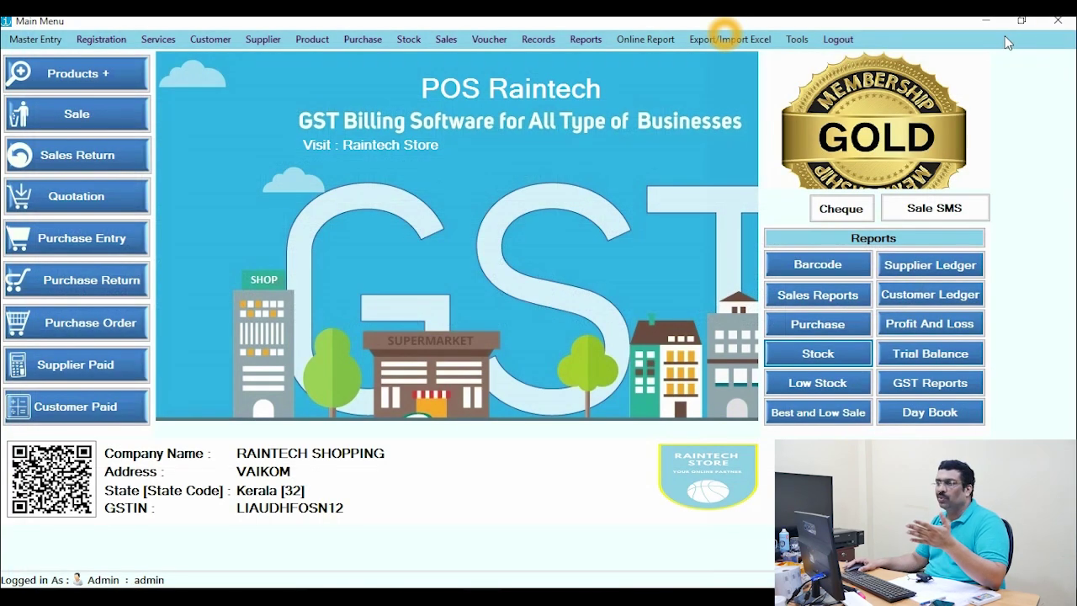